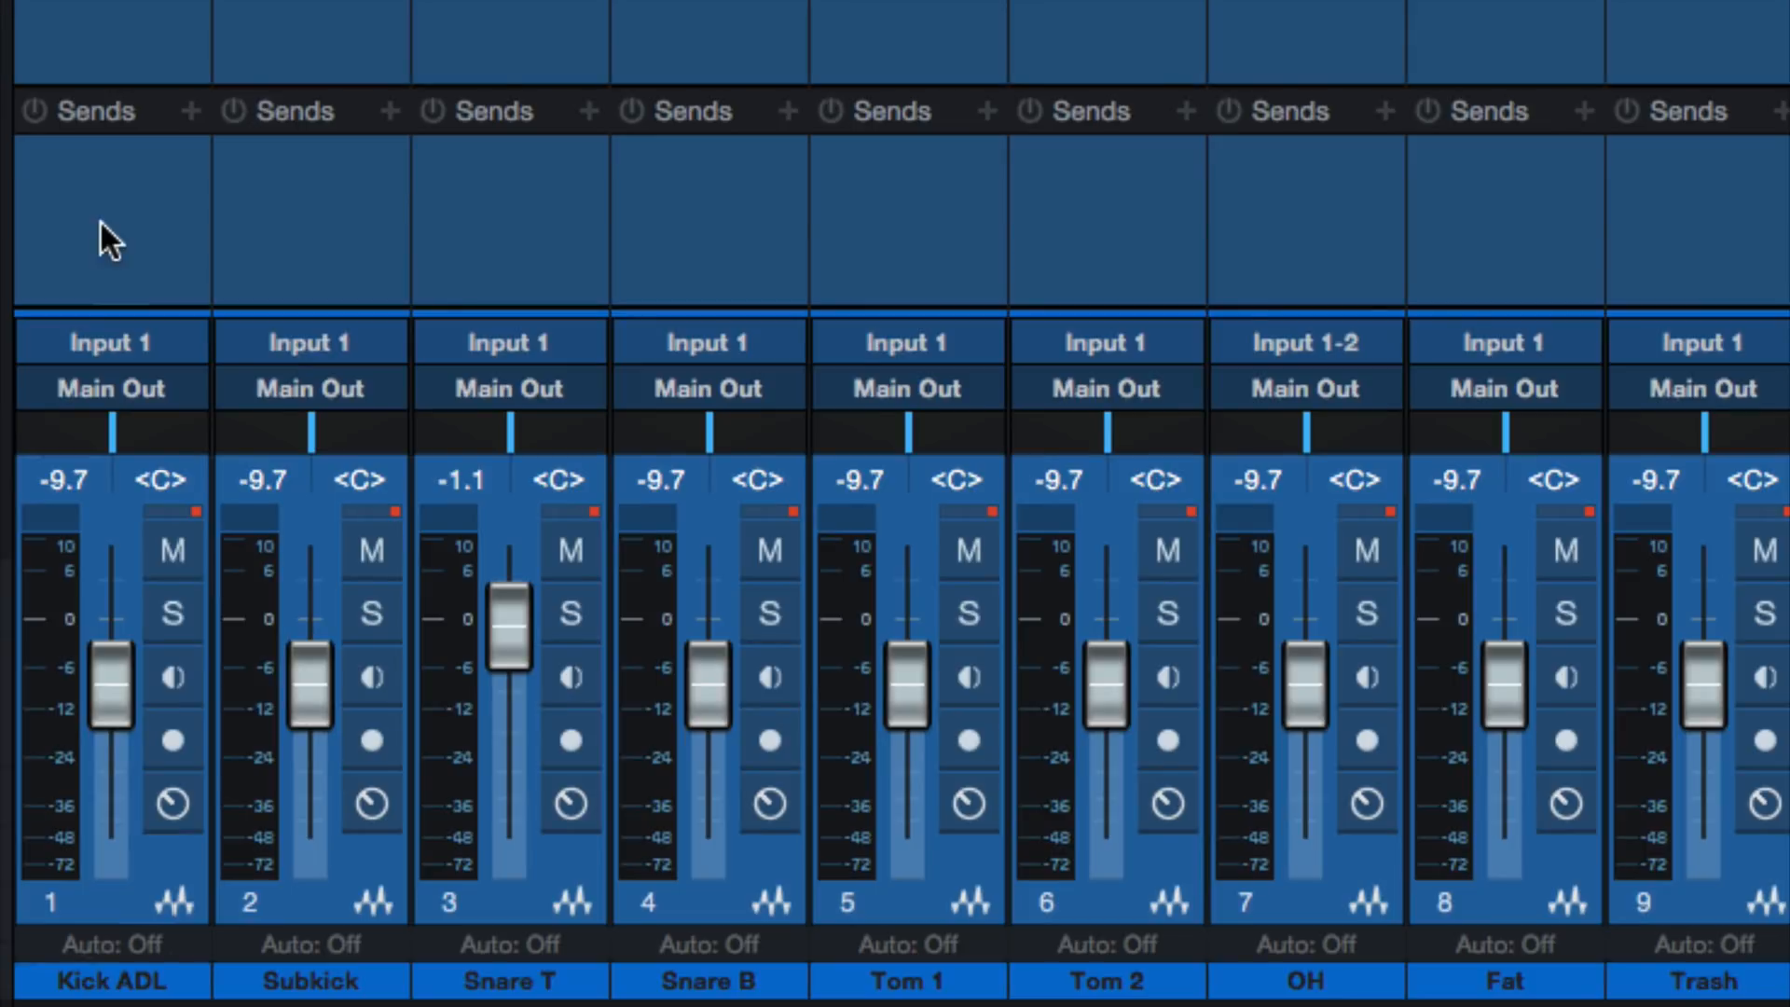
click(87, 403)
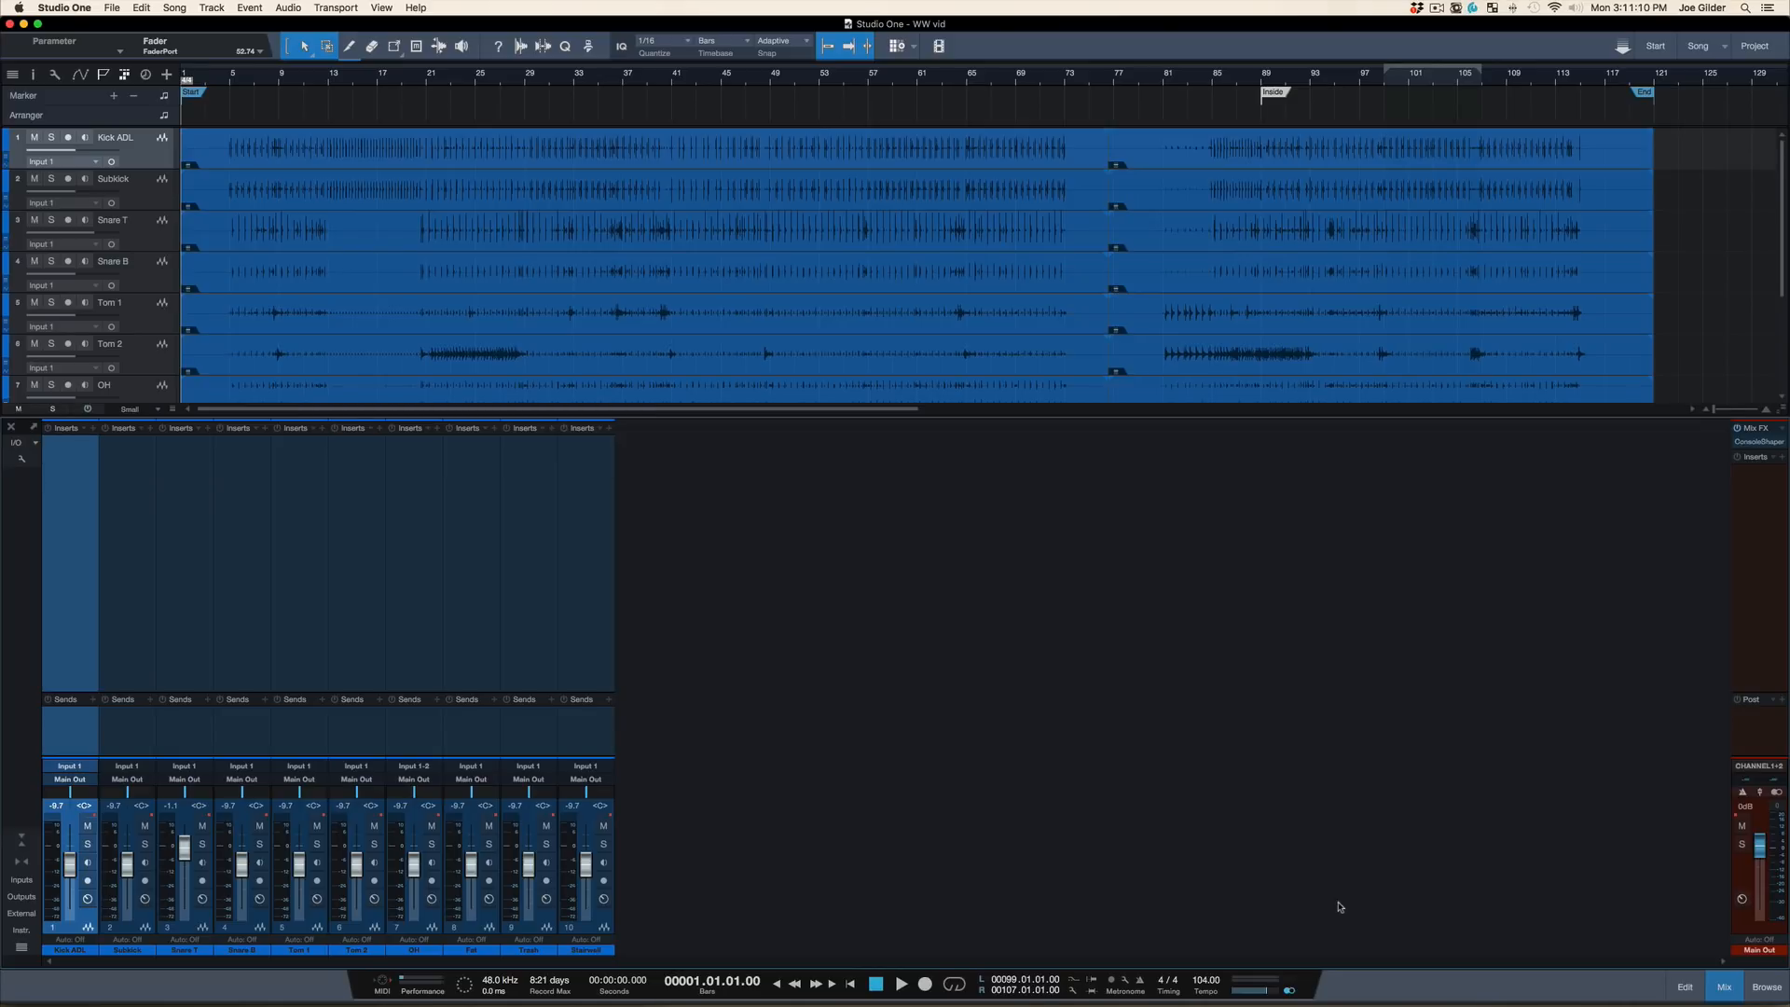
click(1747, 539)
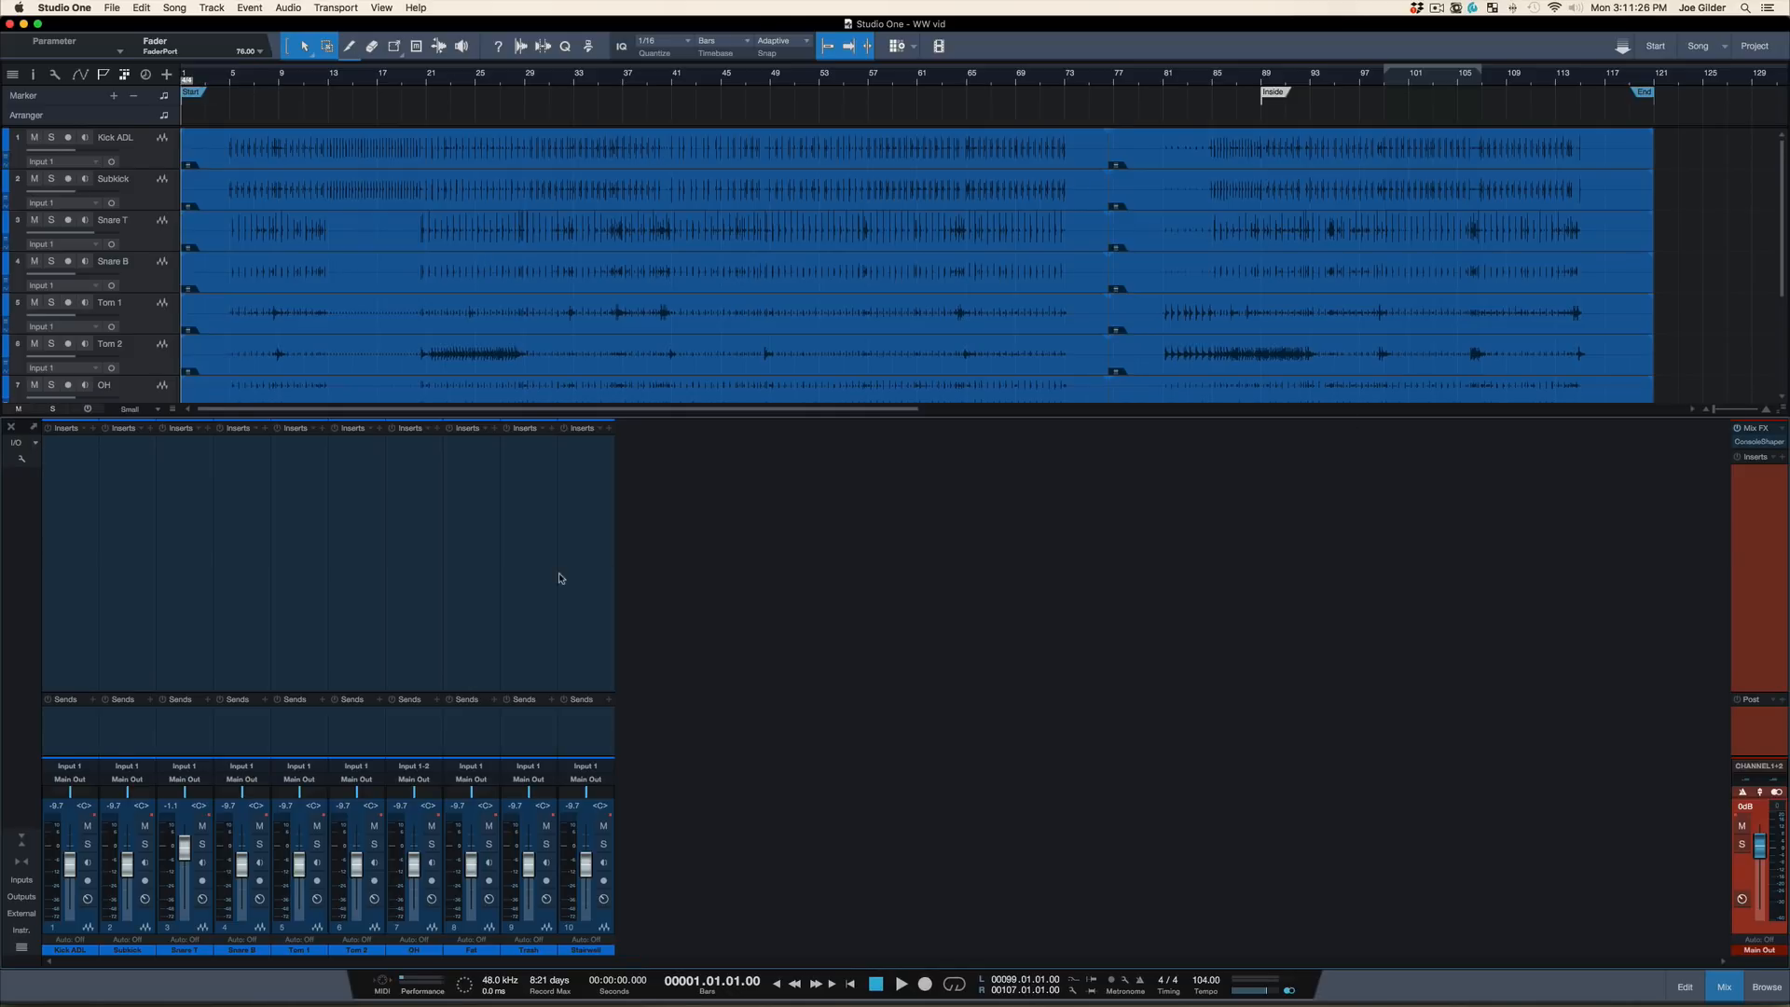
key(F3)
key(F3)
Add an empty bus channel to the mixer and name it DRUMS
click(604, 662)
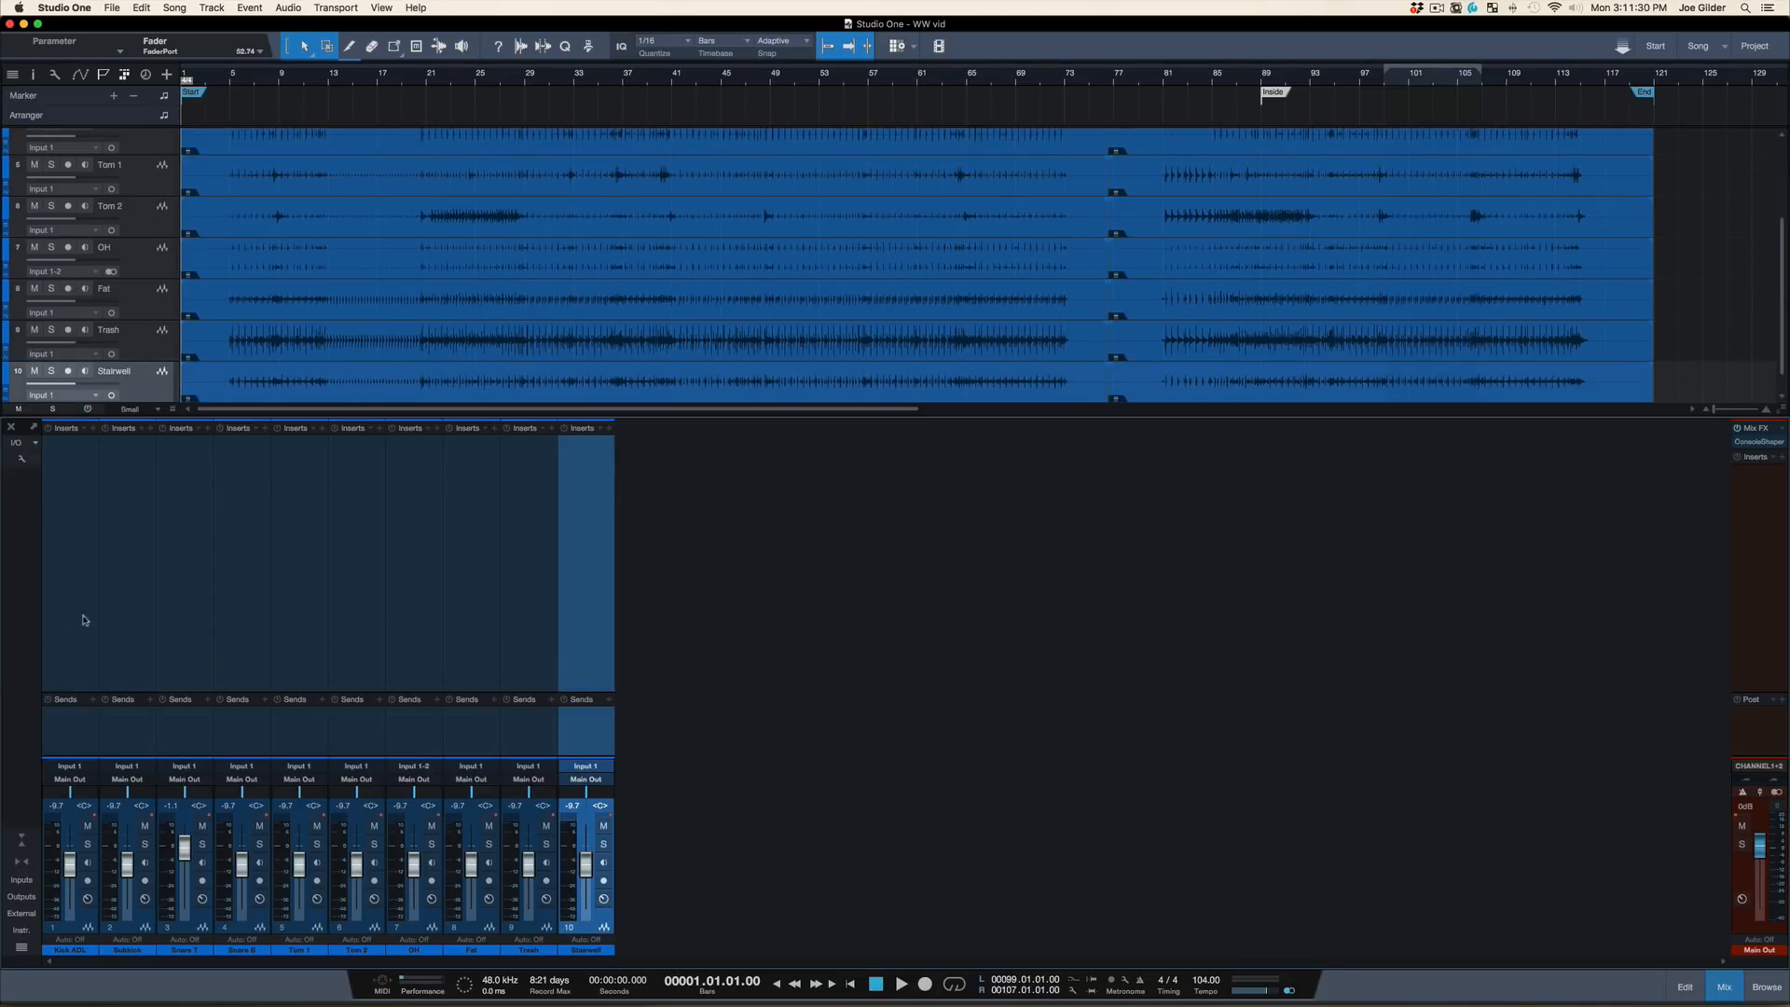
right_click(655, 602)
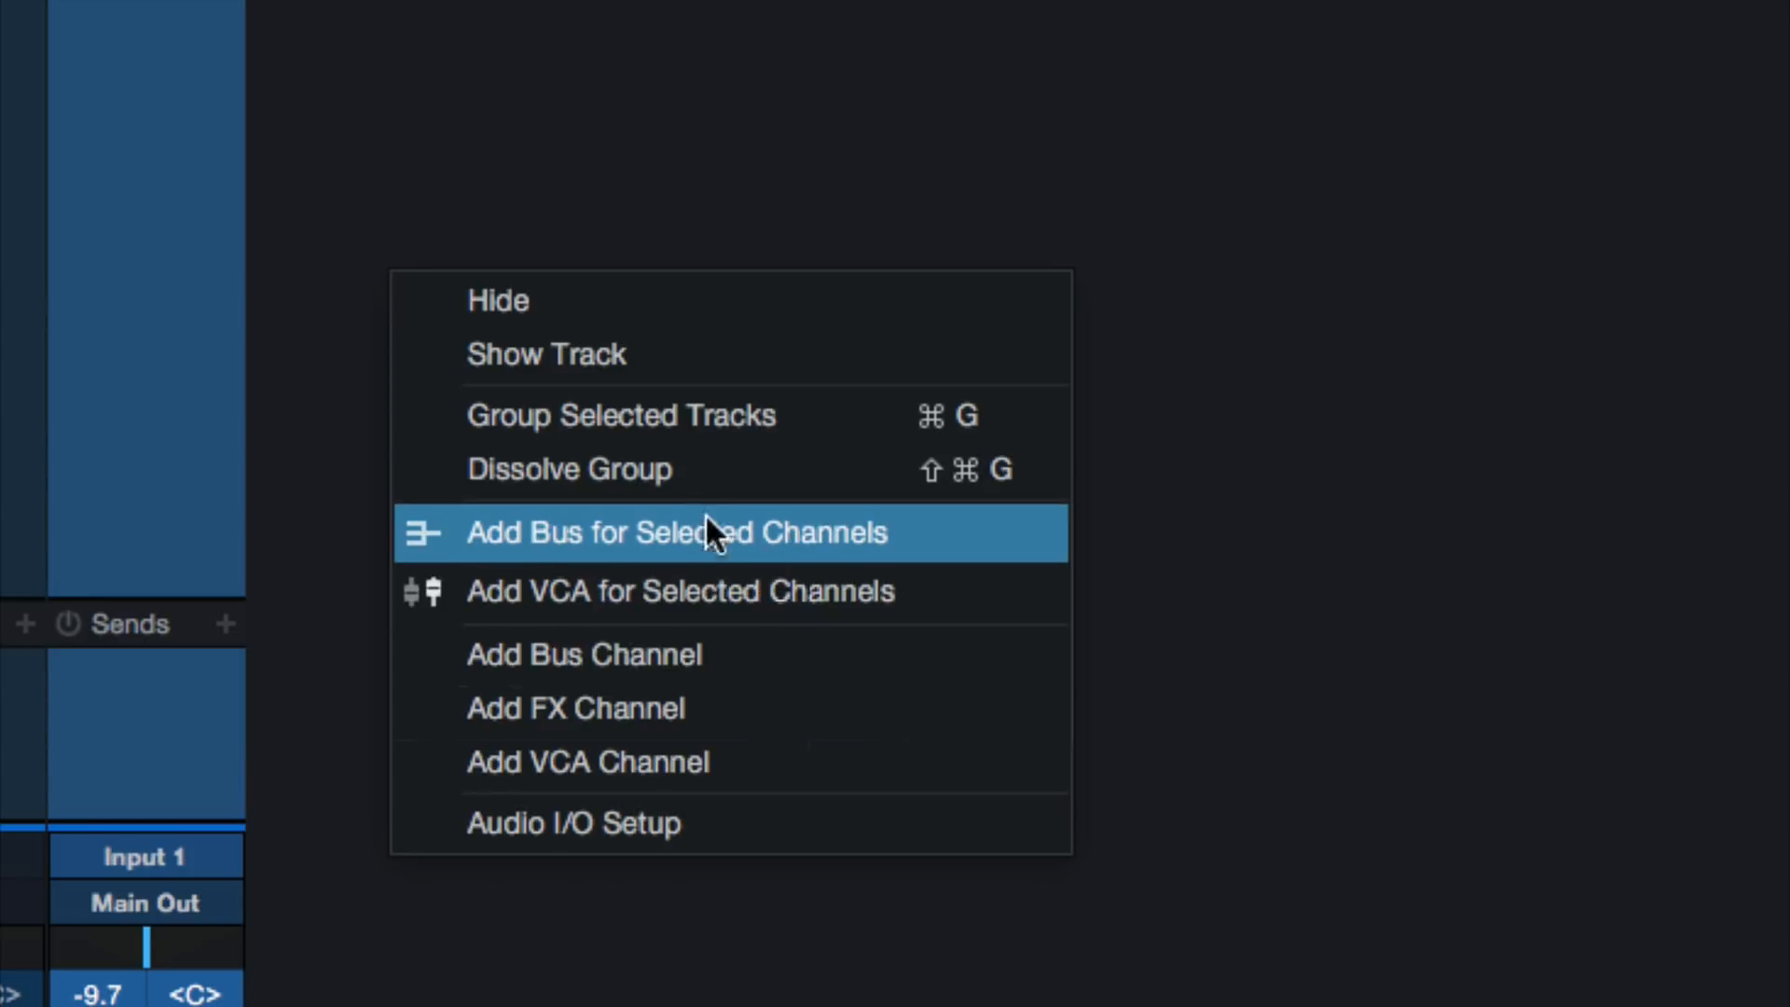
click(575, 655)
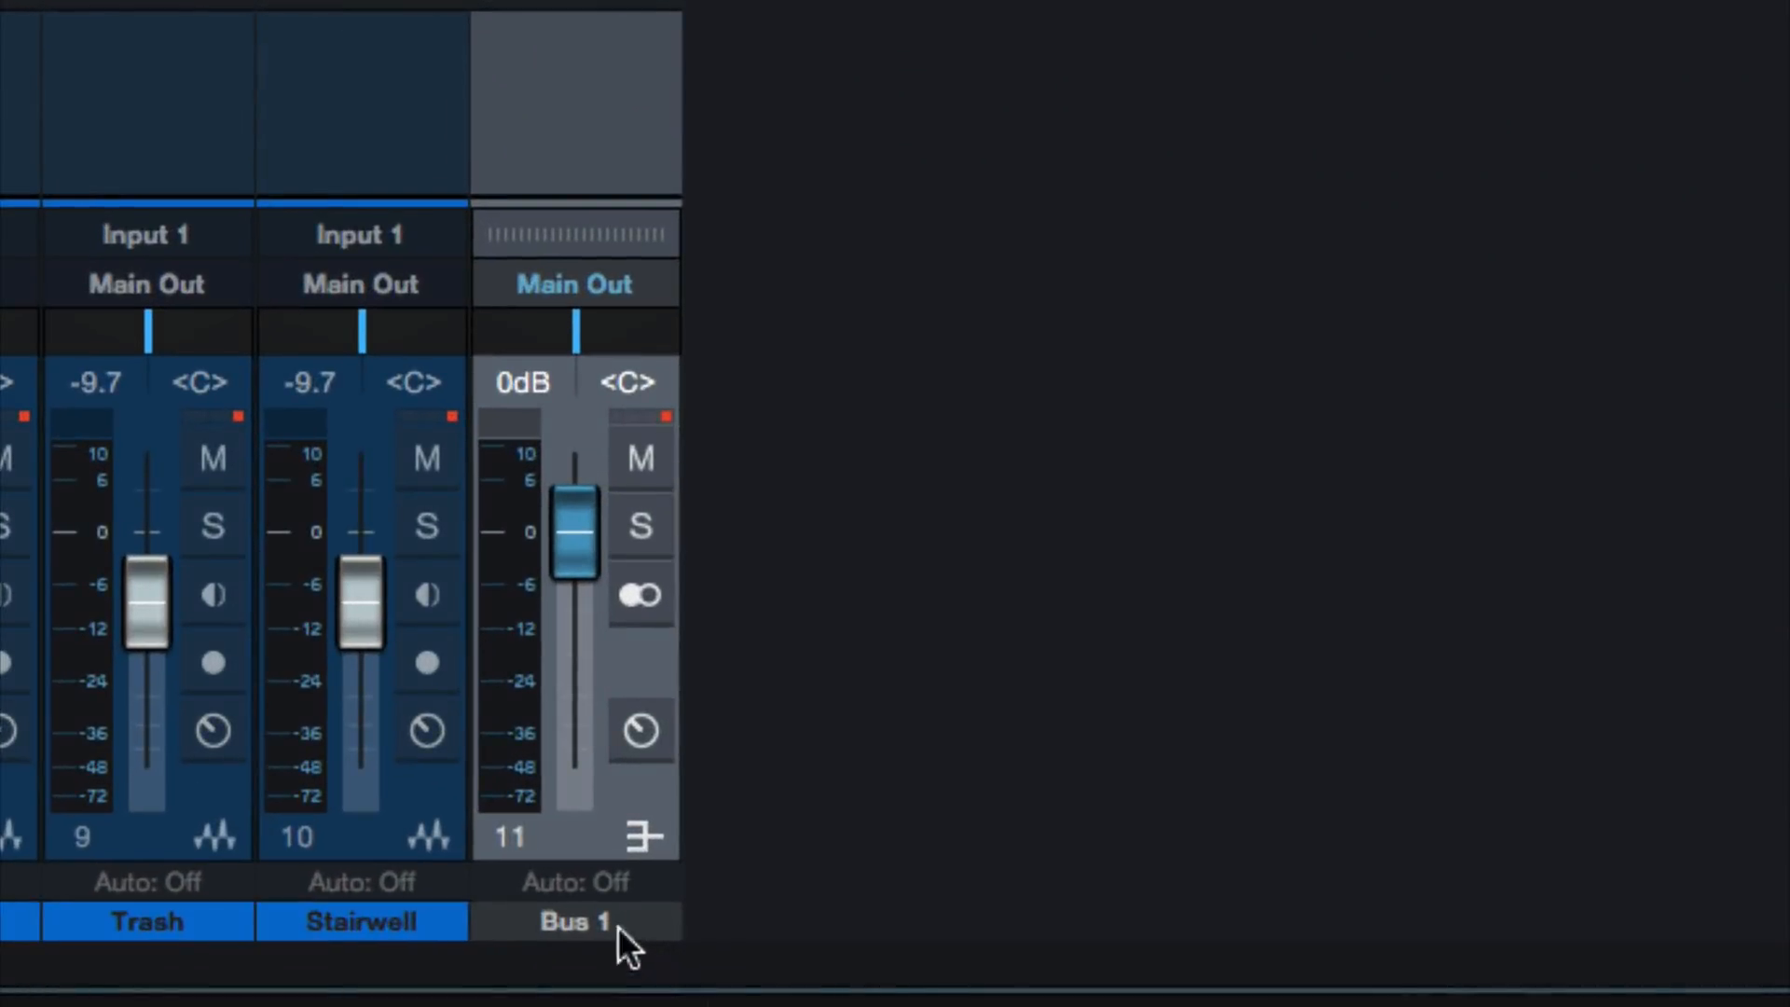
double_click(644, 946)
text(DRUMS)
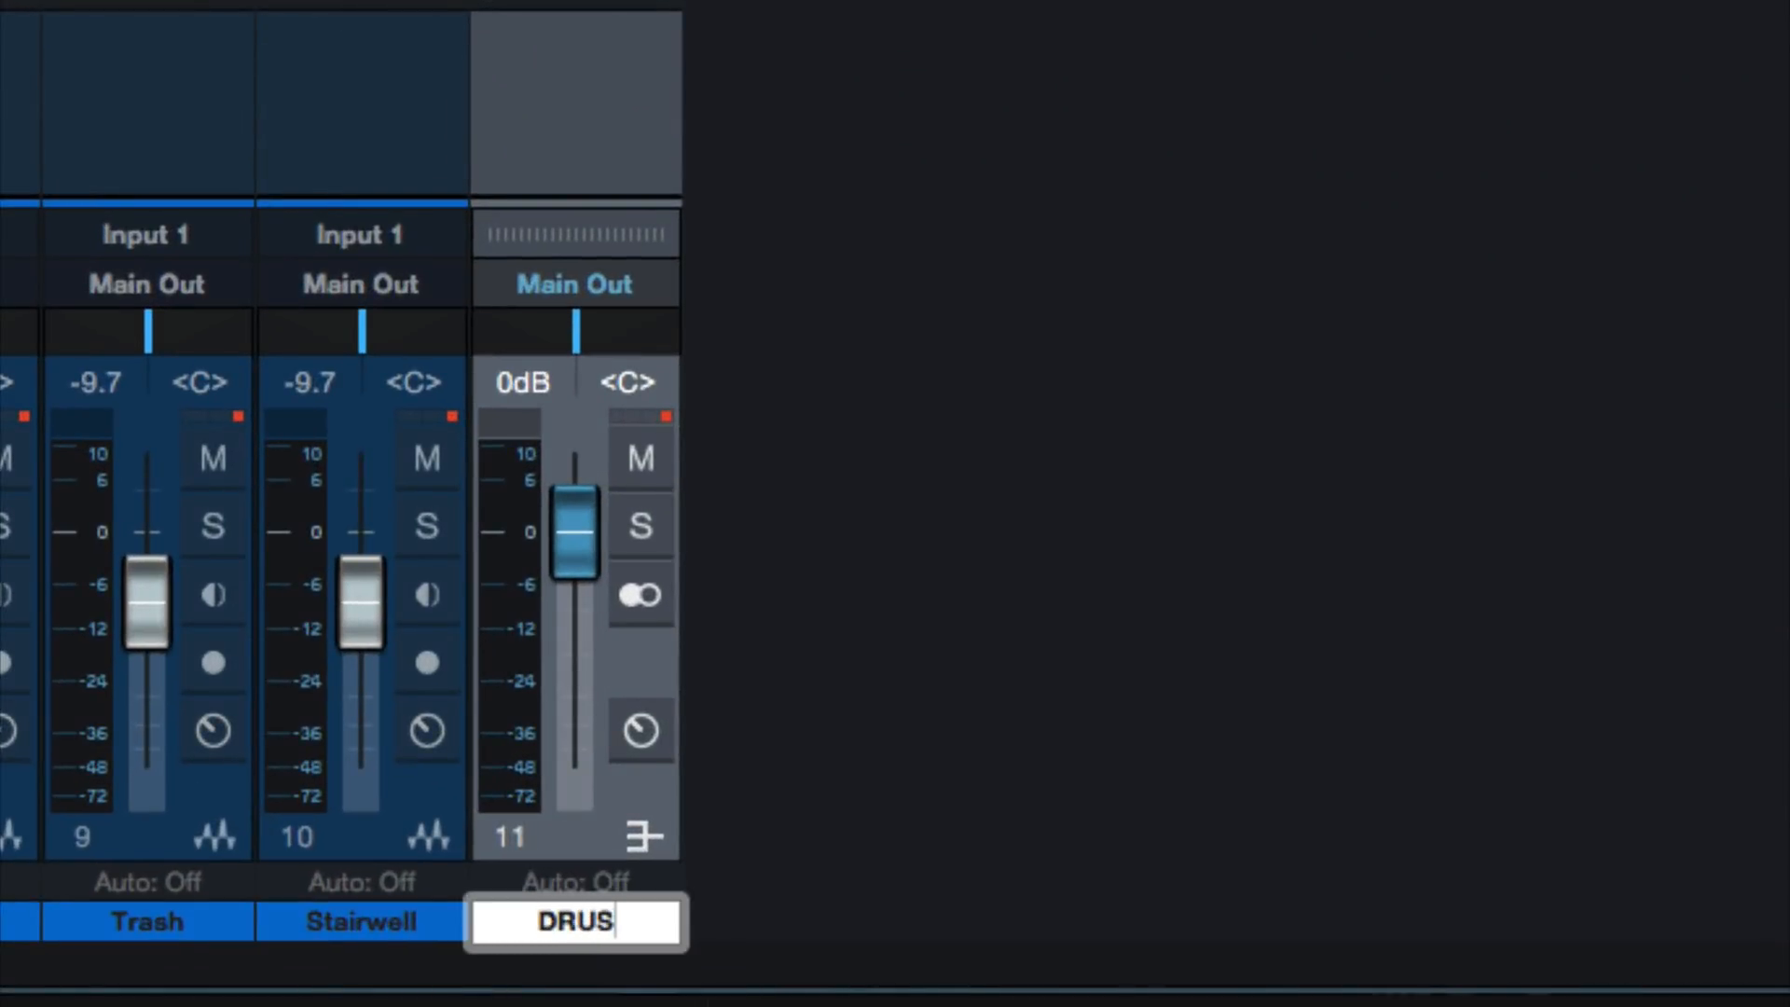
key(Return)
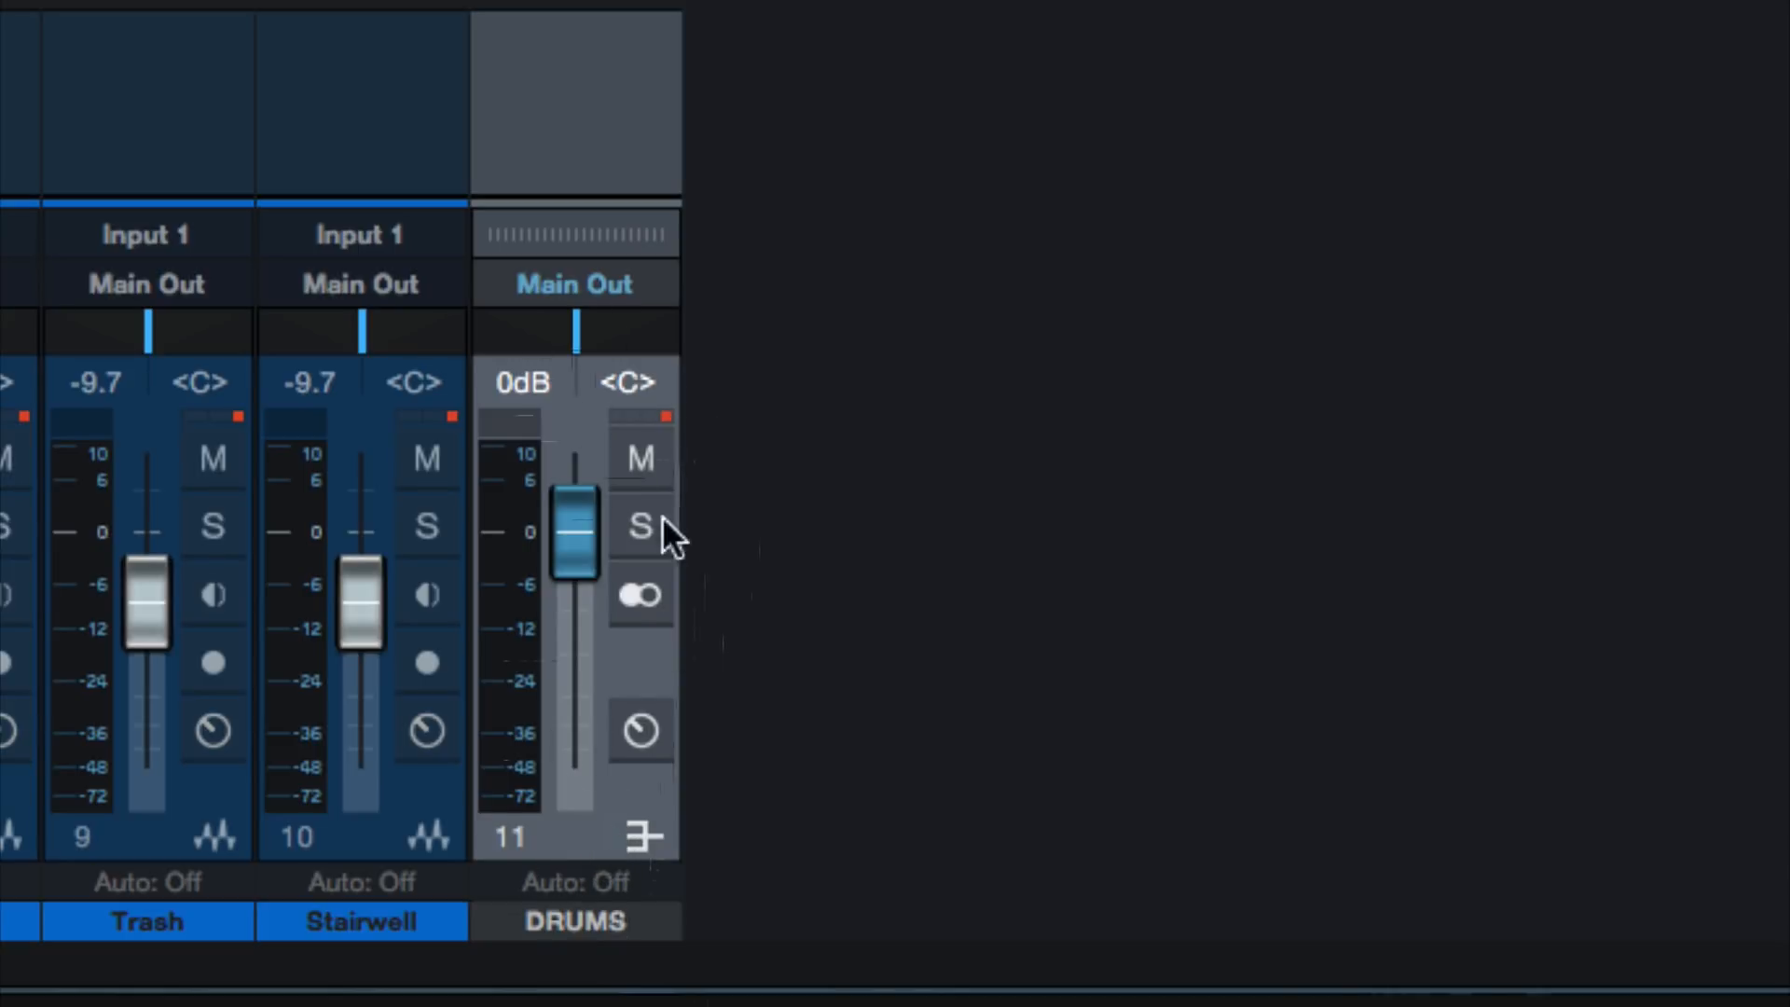
Select all ten drum channels from Kick ADL to Stairwell and route their outputs to the DRUMS bus
click(438, 94)
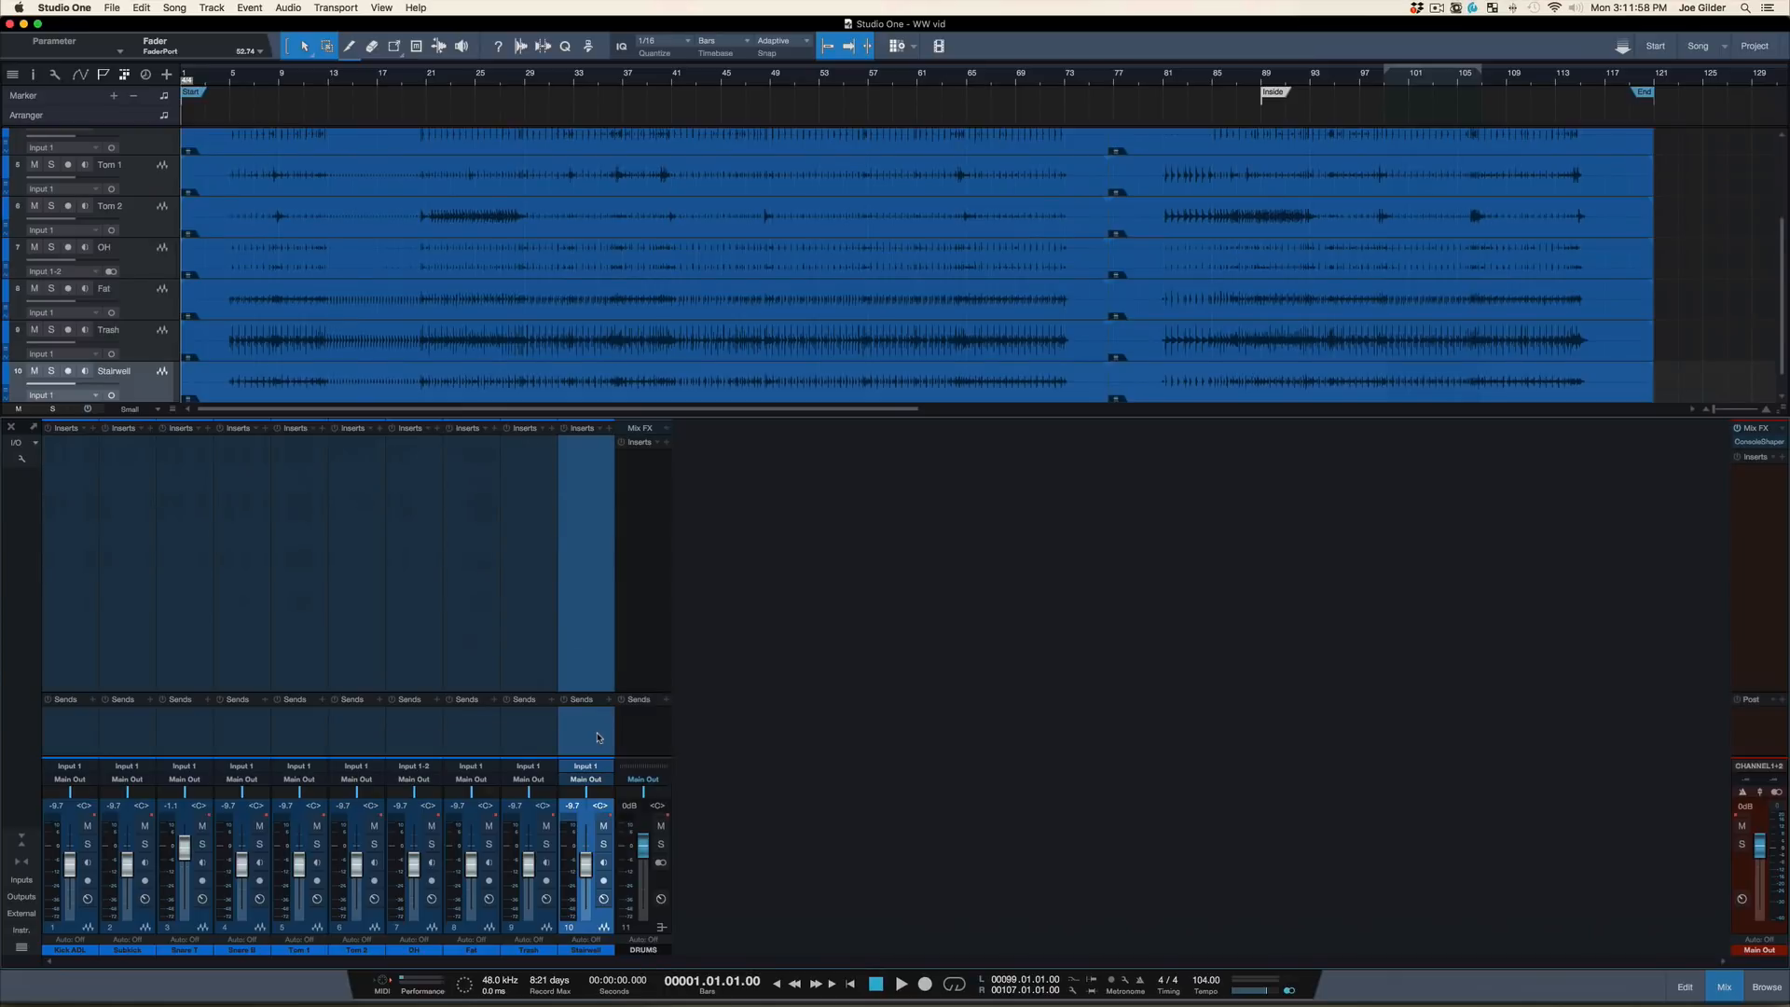
shift+click(60, 743)
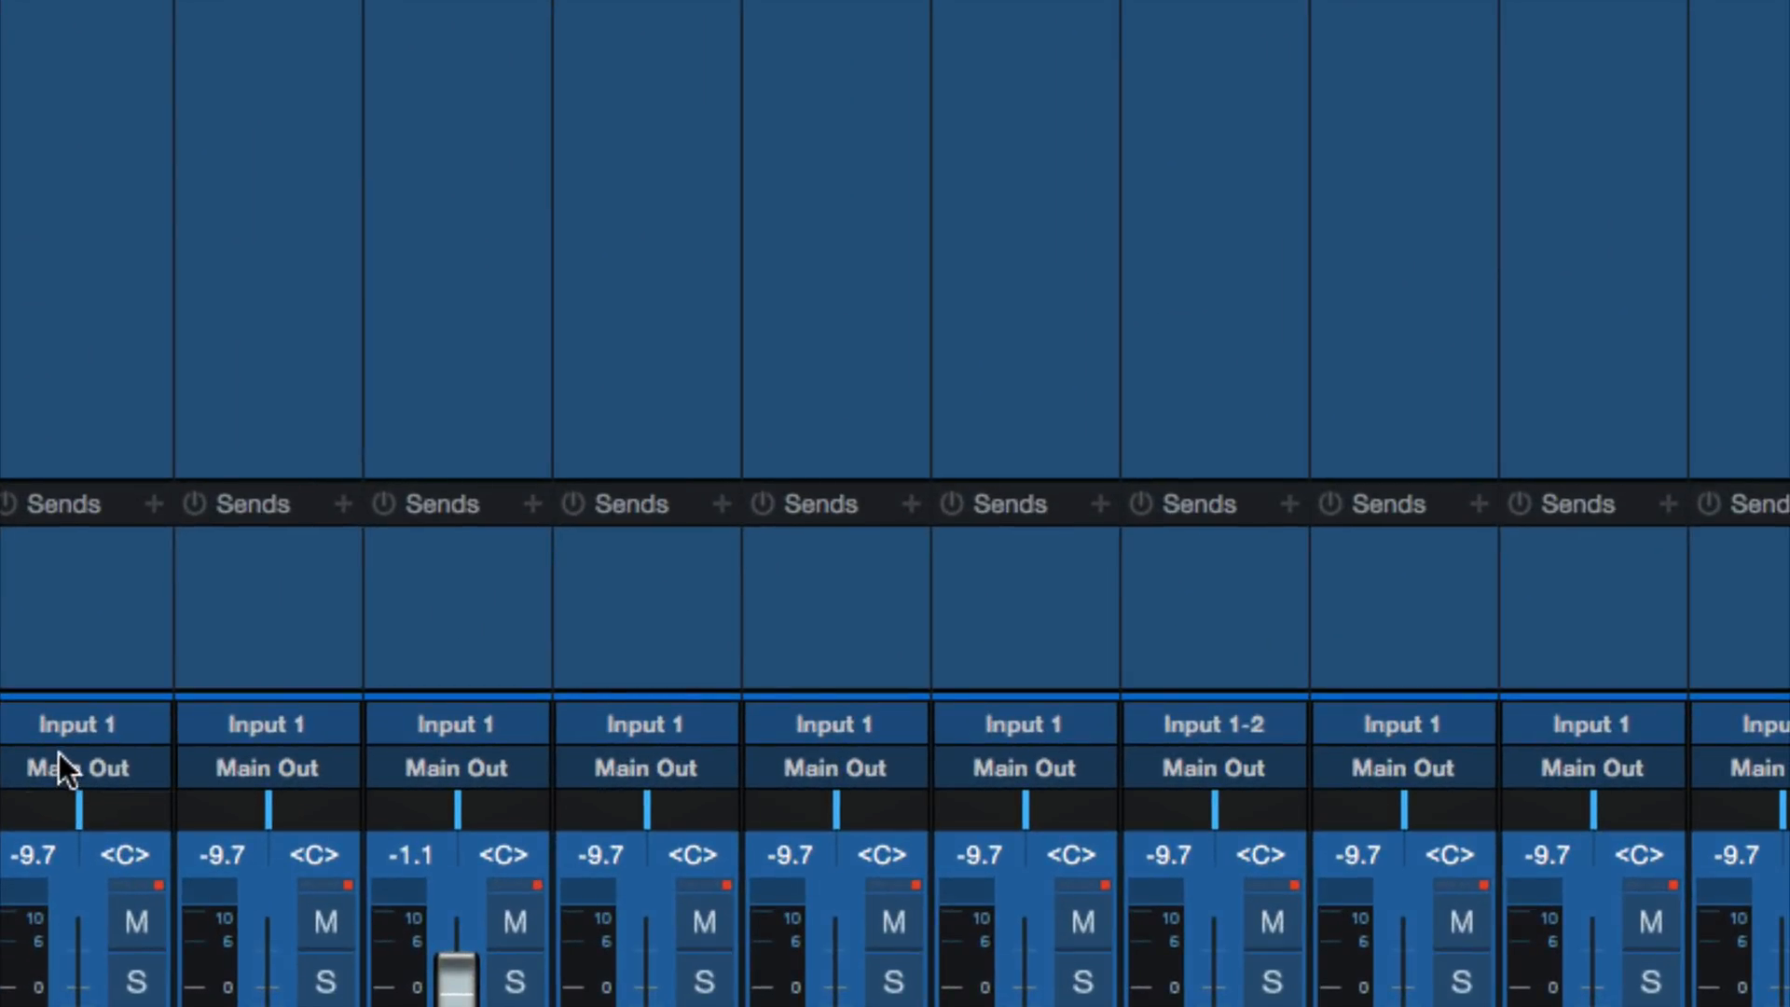
click(63, 779)
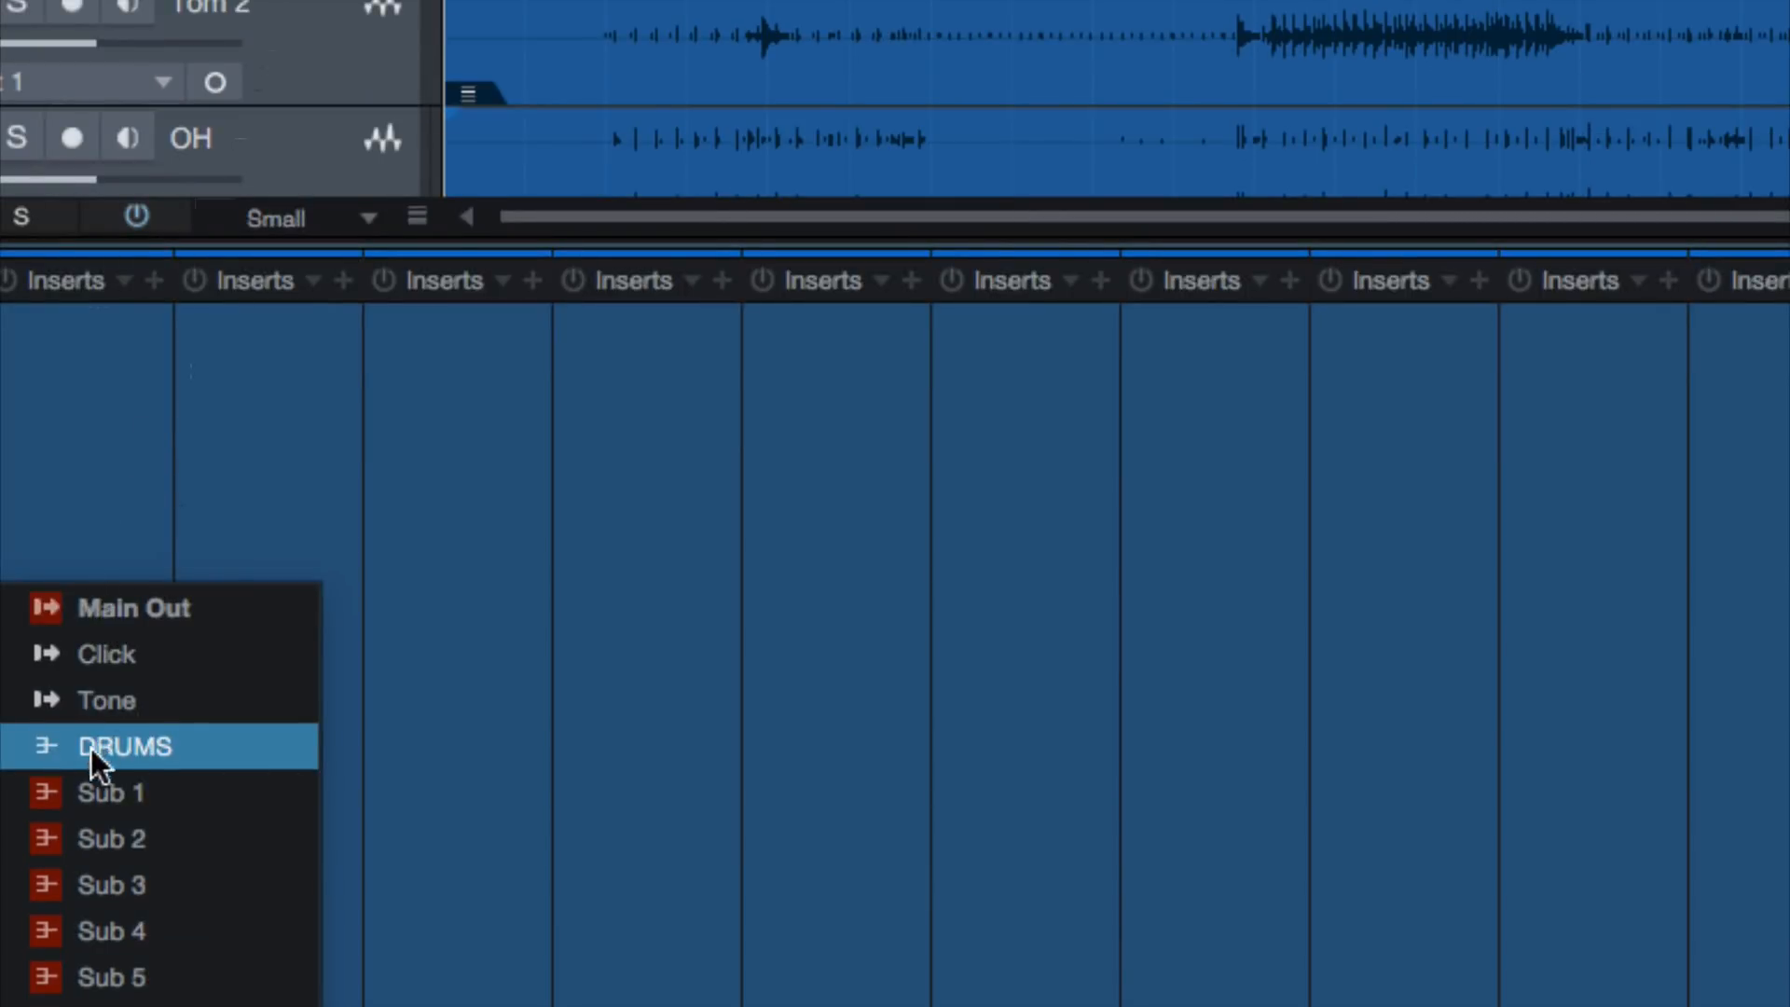
click(148, 745)
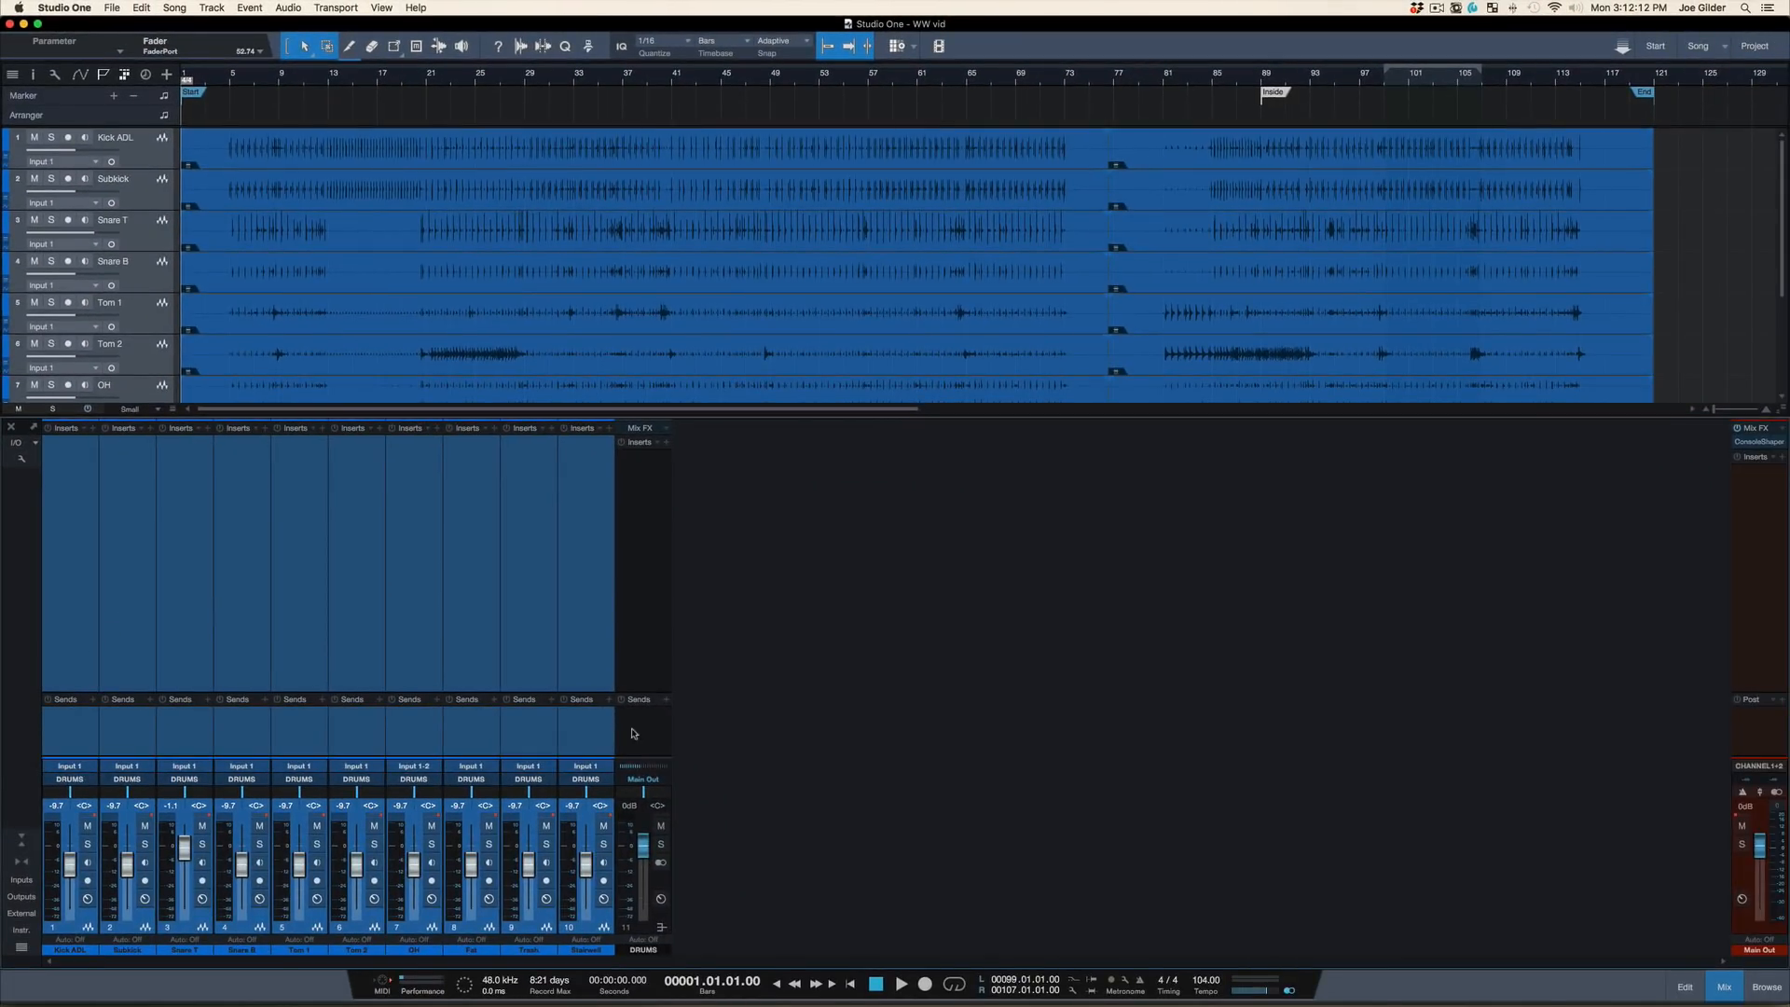
click(633, 733)
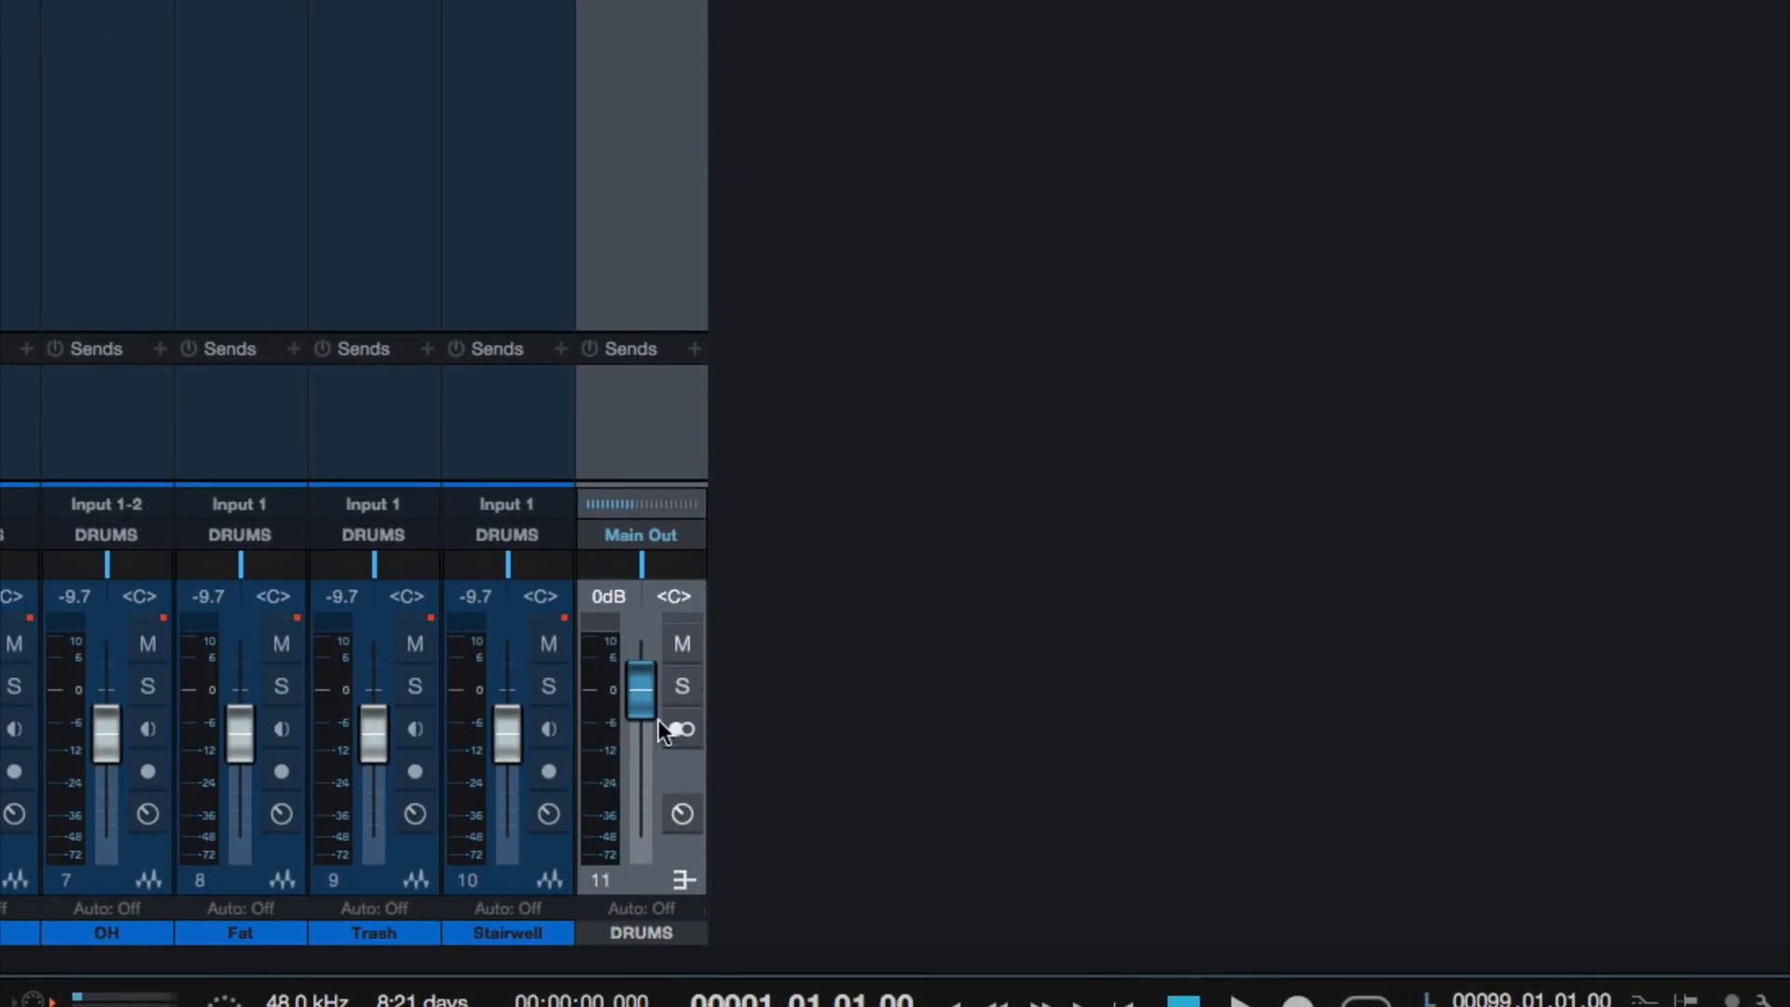
mouse_move(645, 686)
mouse_down()
mouse_move(641, 746)
mouse_move(639, 694)
mouse_up()
super+click(640, 683)
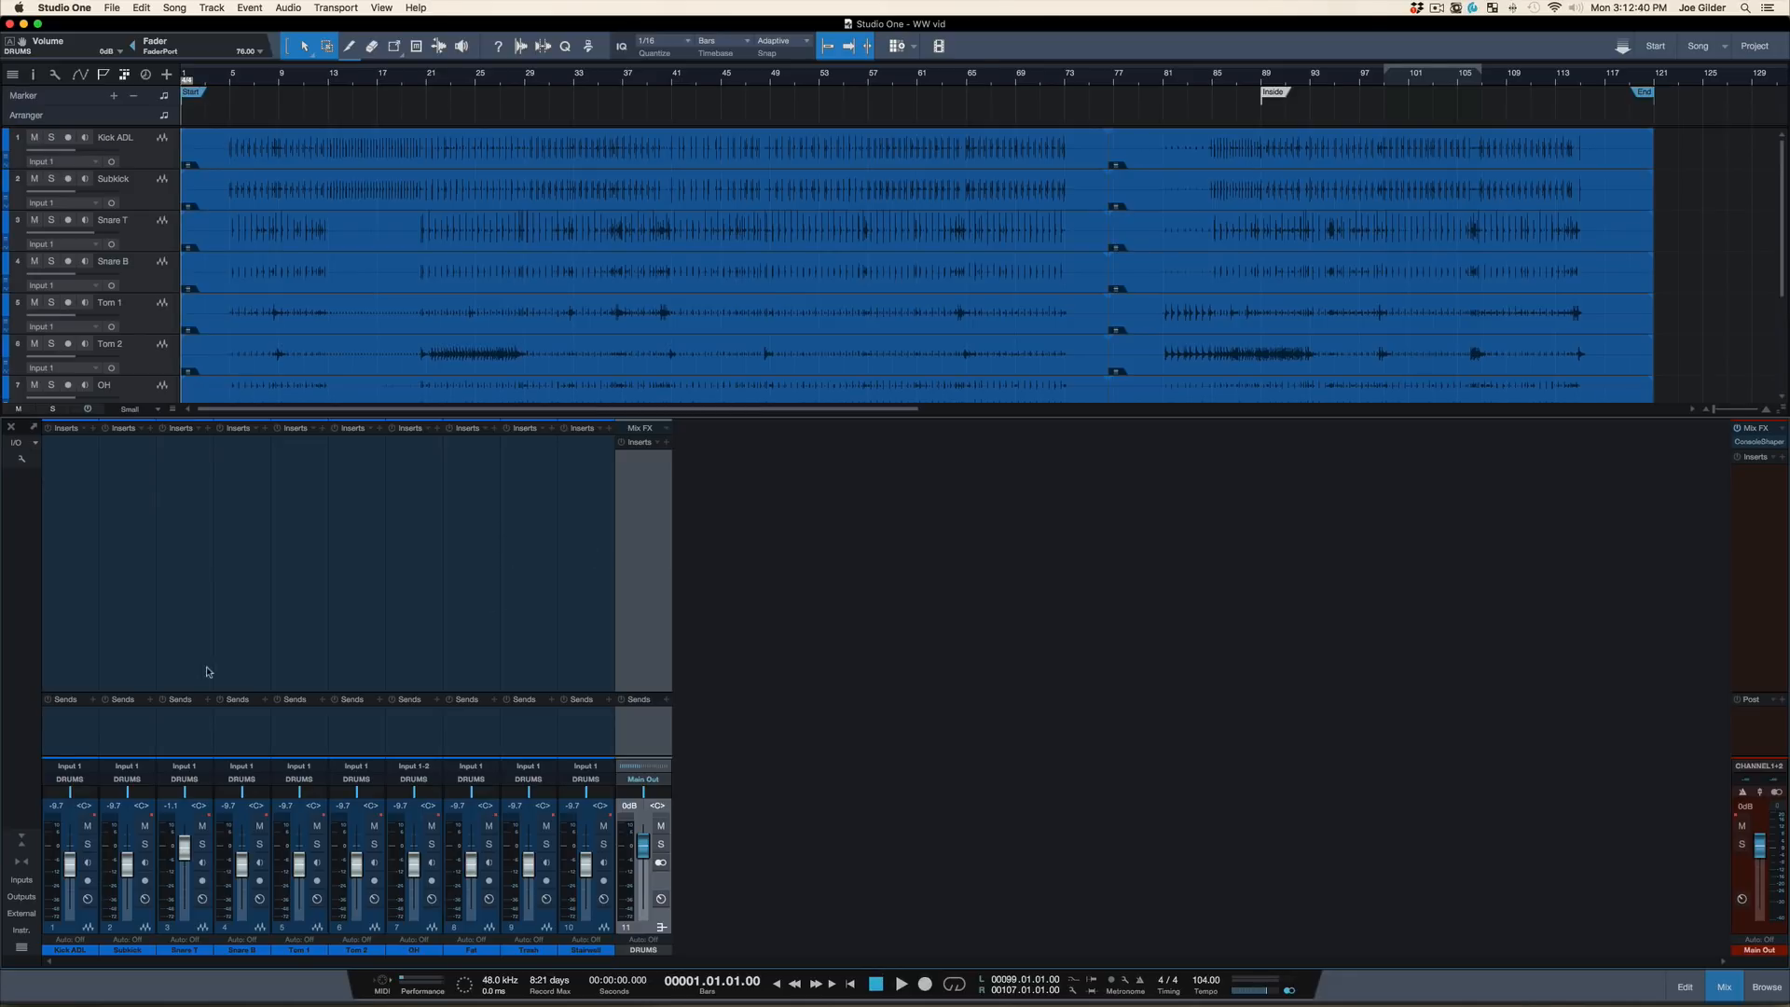
Select the Kick ADL and Subkick channels and add a bus for them
click(126, 737)
shift+click(61, 734)
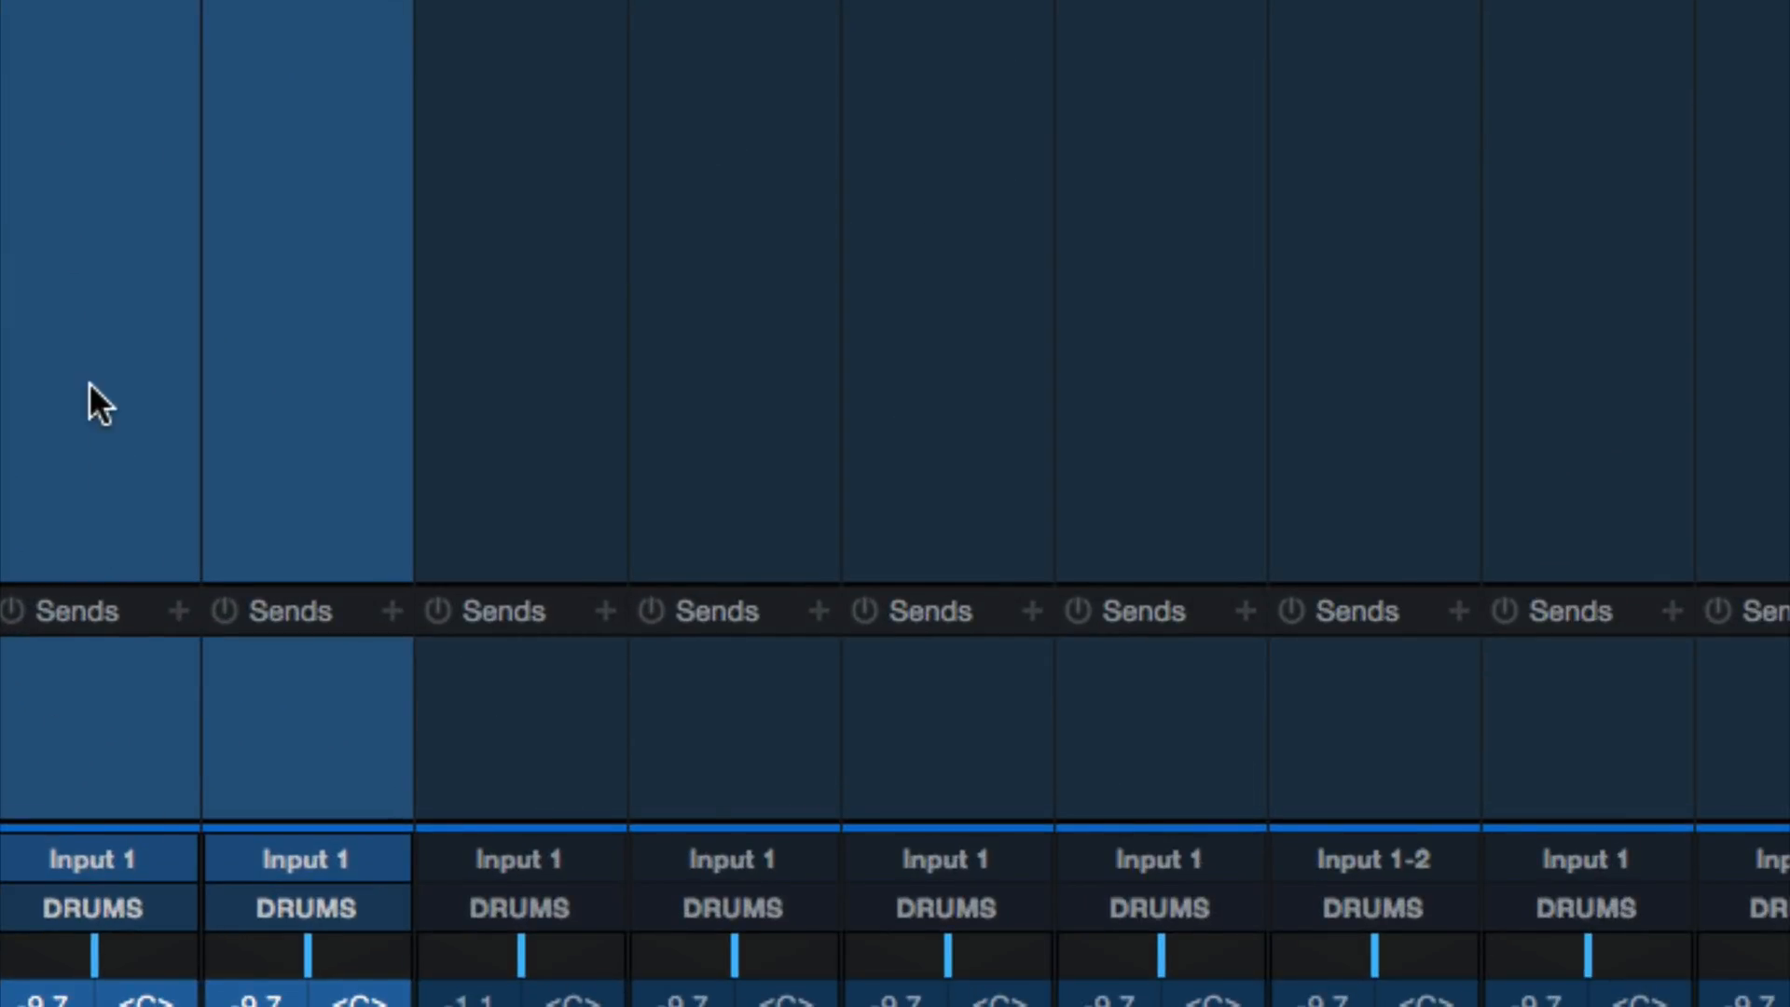
right_click(87, 382)
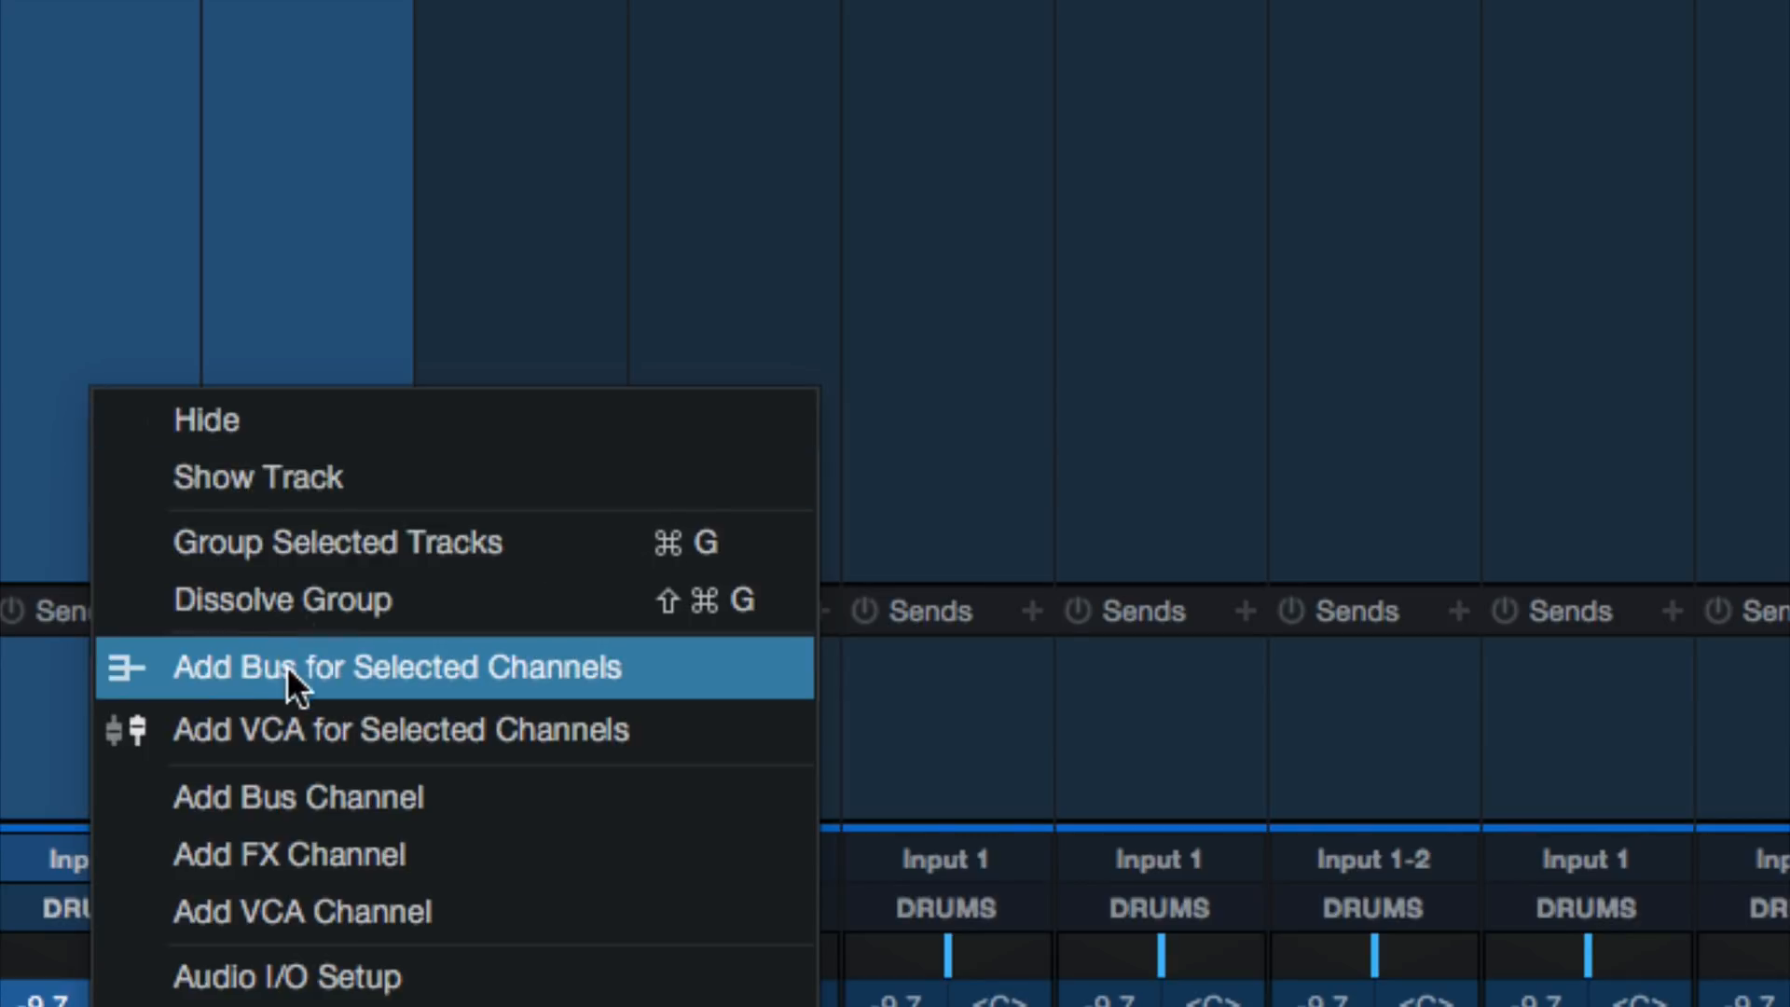
click(551, 663)
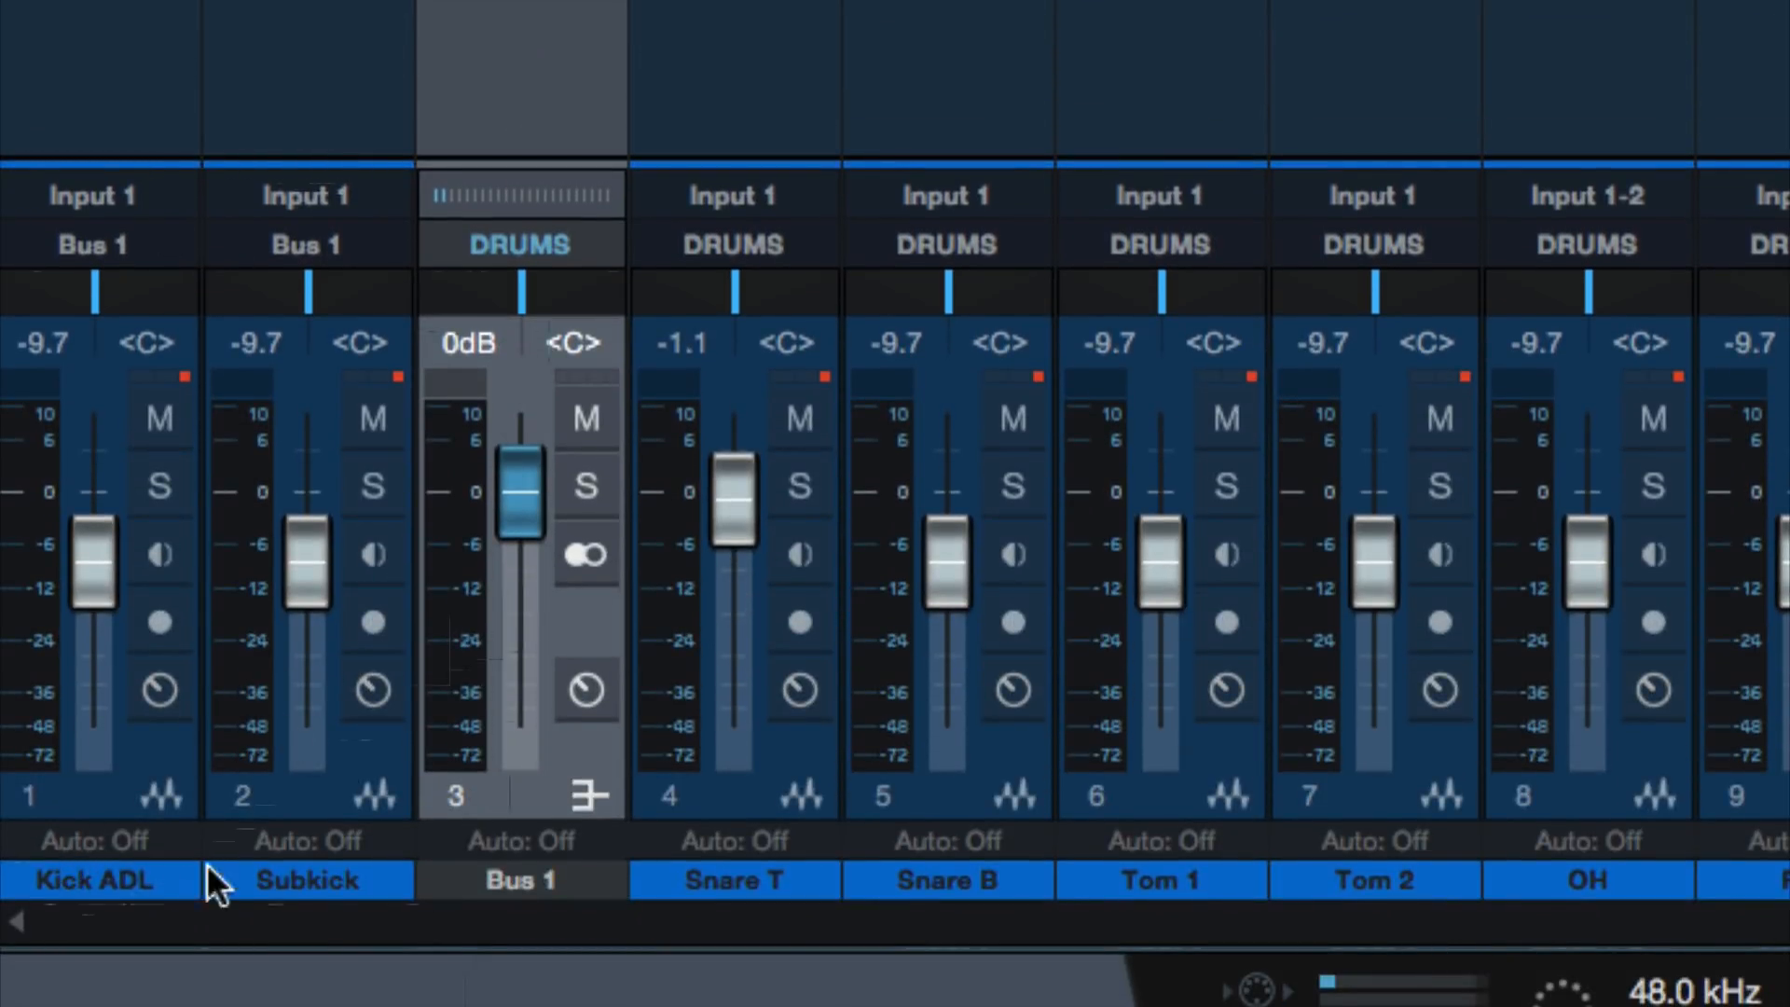
Name the new kick bus KICKS
double_click(517, 869)
text(KICJS)
key(Return)
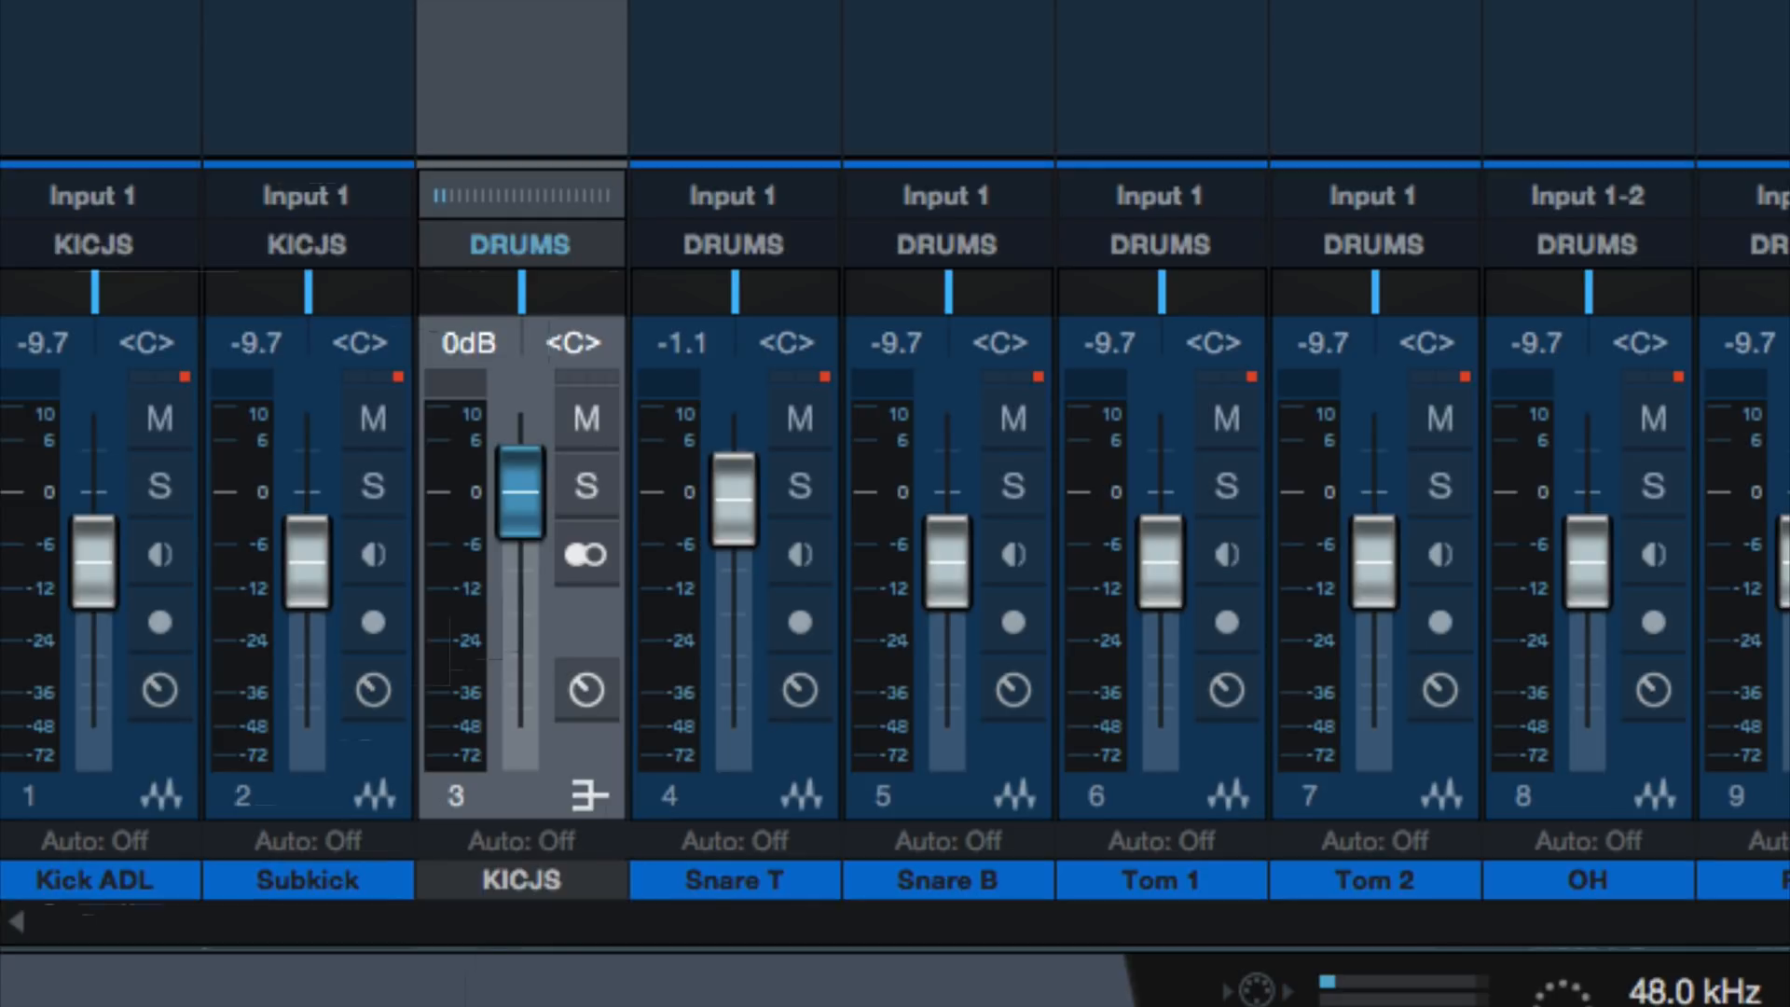
double_click(520, 879)
click(543, 879)
key(BackSpace)
text(K)
key(Return)
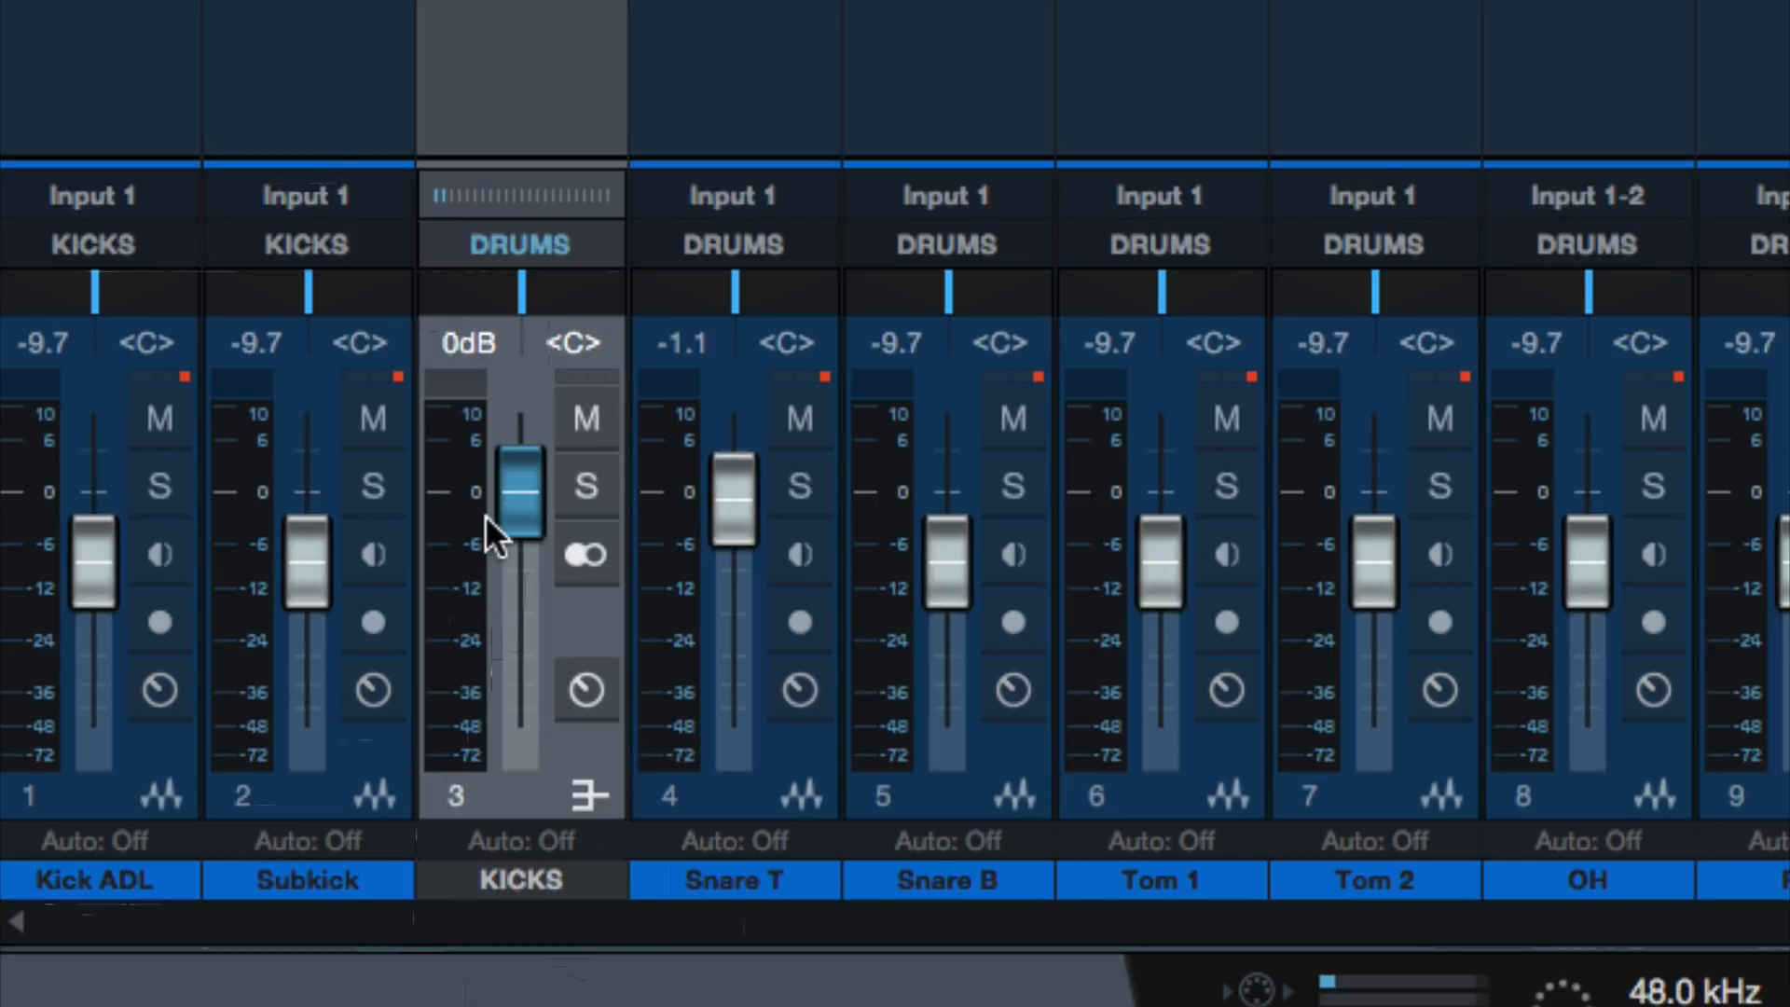
Add a bus for the Snare T and Snare B channels and name it SNARES
click(714, 82)
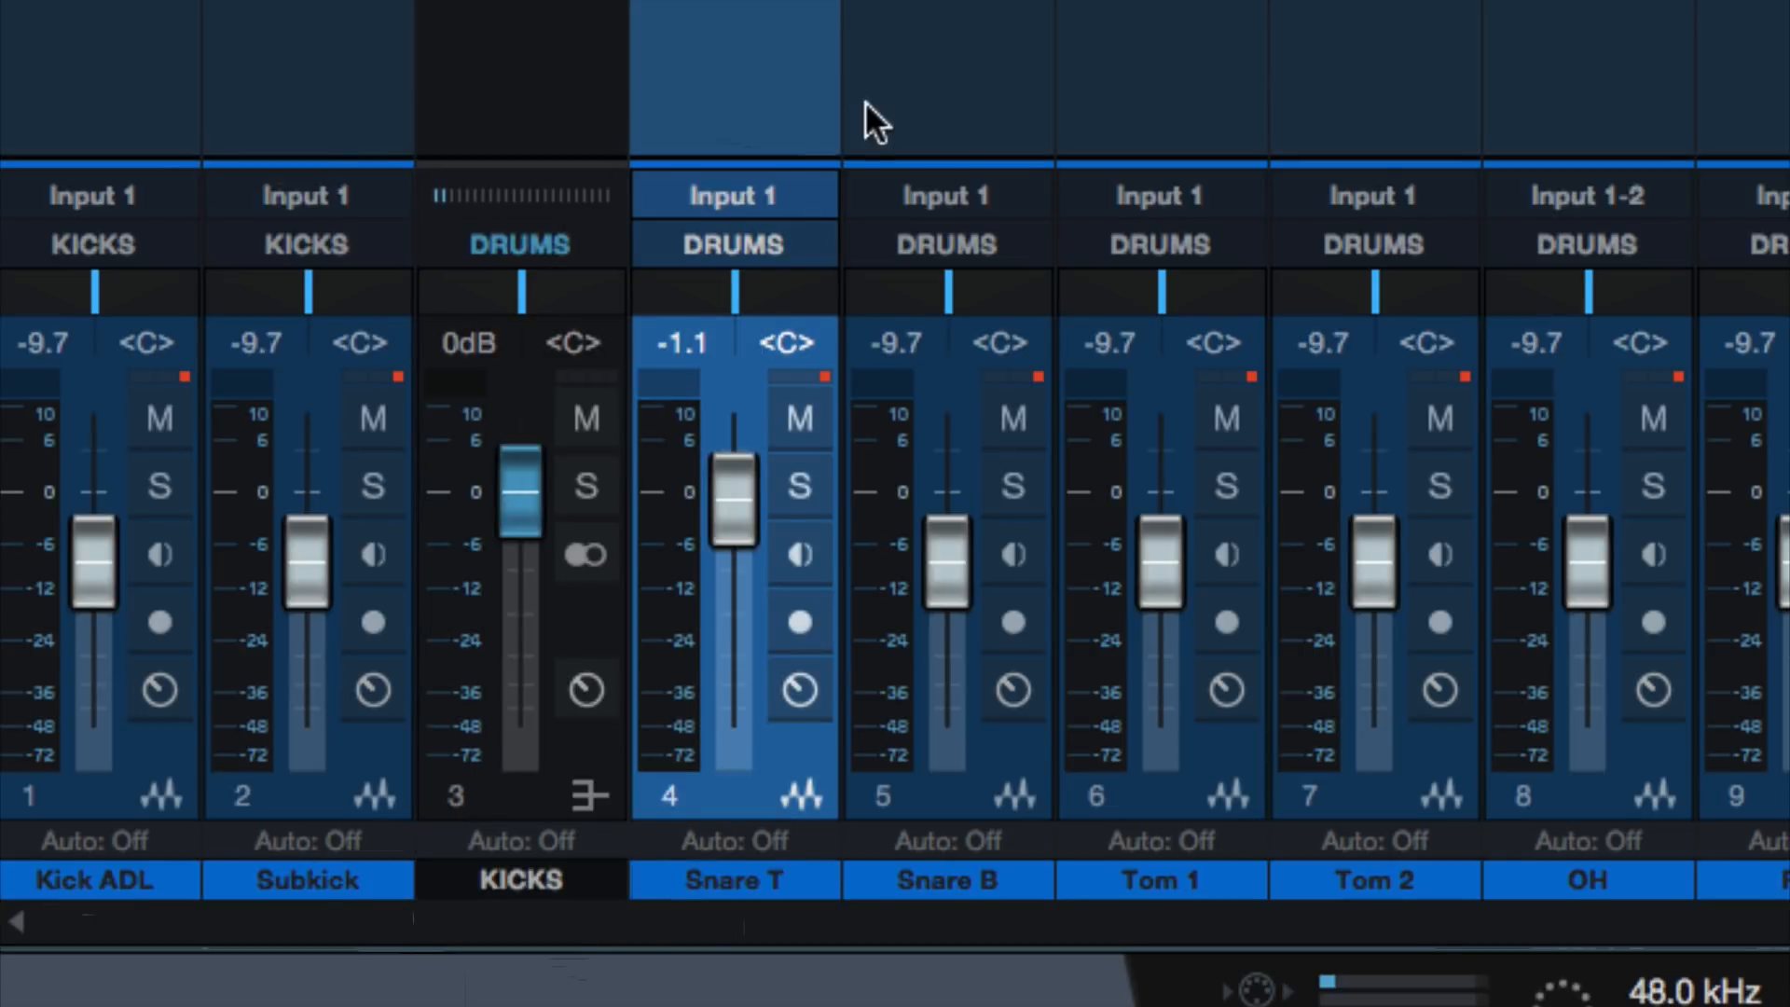
shift+click(923, 132)
right_click(925, 89)
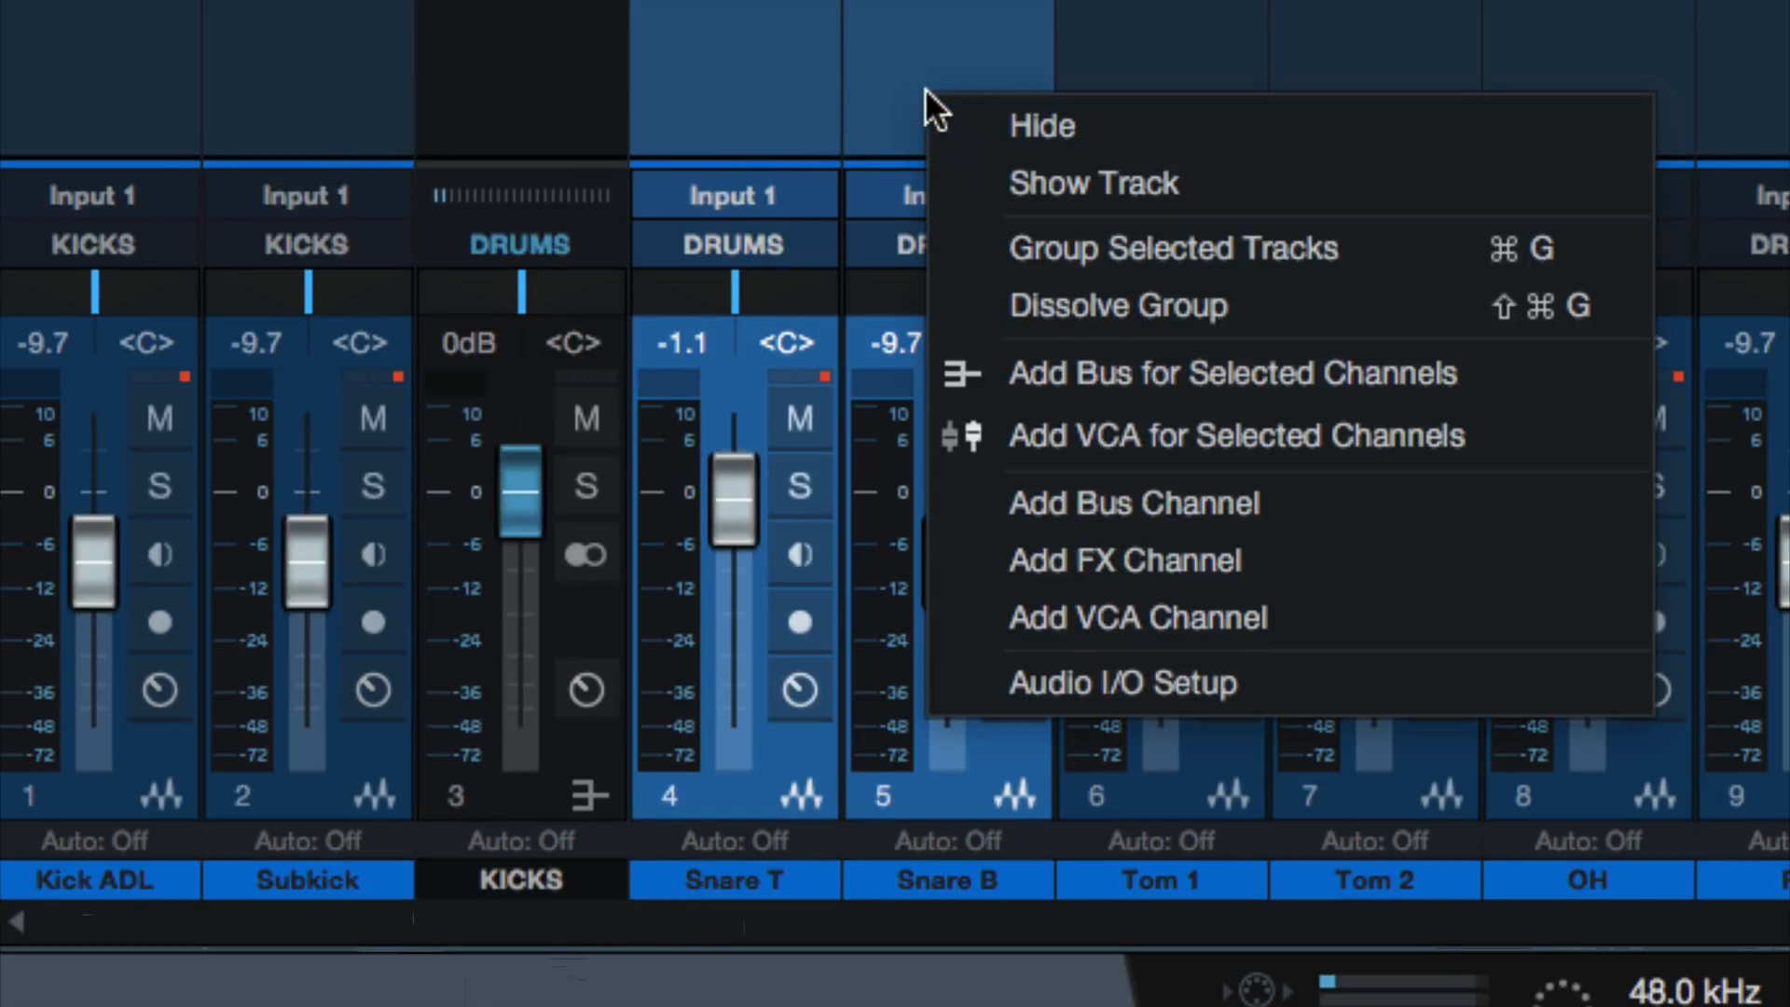
click(1044, 373)
double_click(1133, 874)
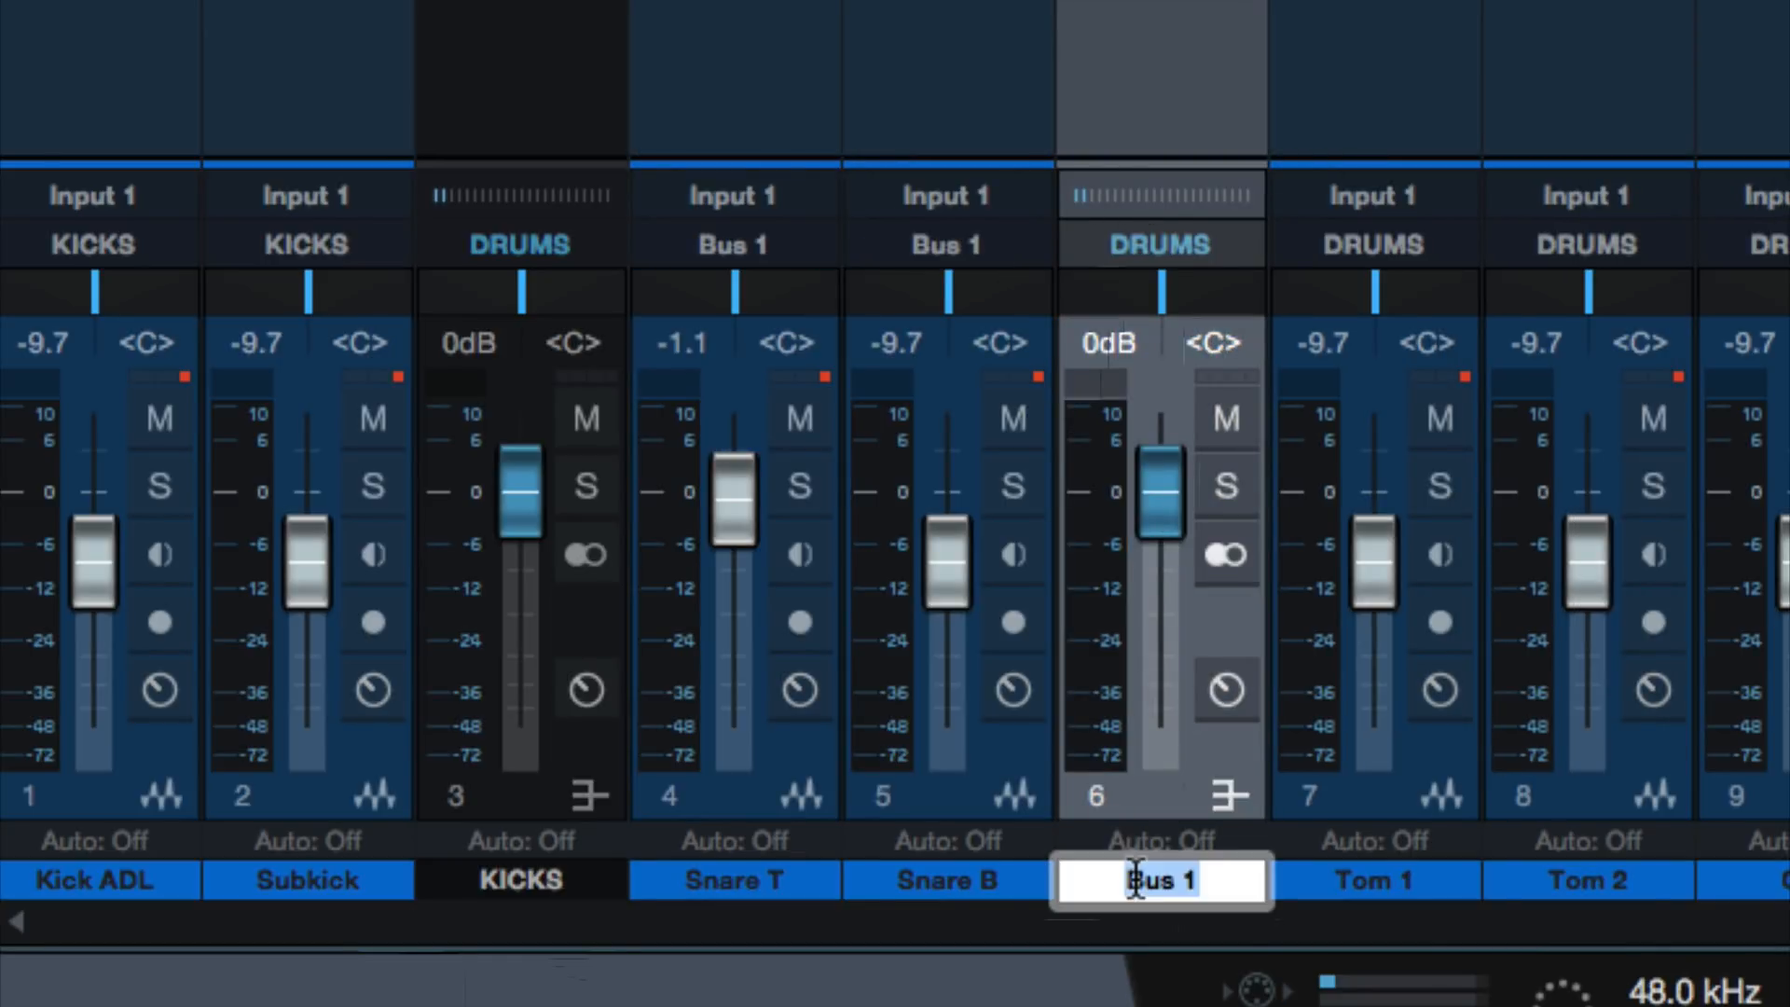
text(SNARES)
key(Return)
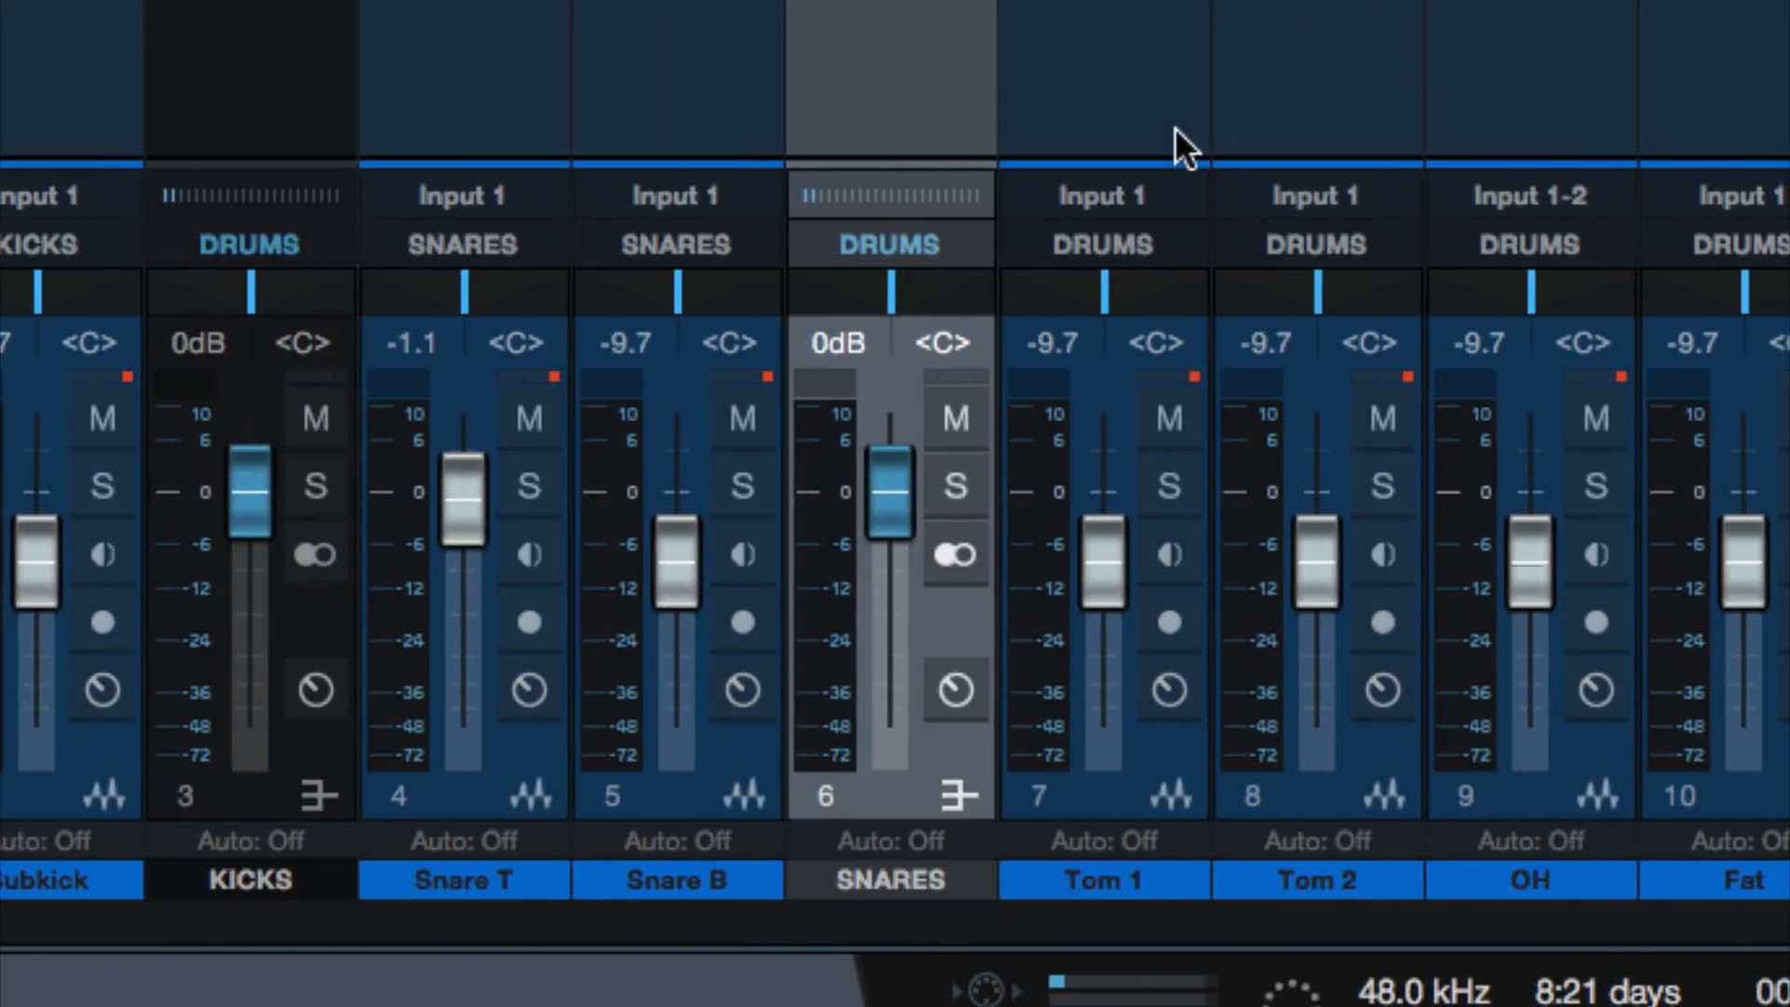
Add a bus for the Tom 1 and Tom 2 channels and name it TOMS
click(1159, 125)
shift+click(1250, 123)
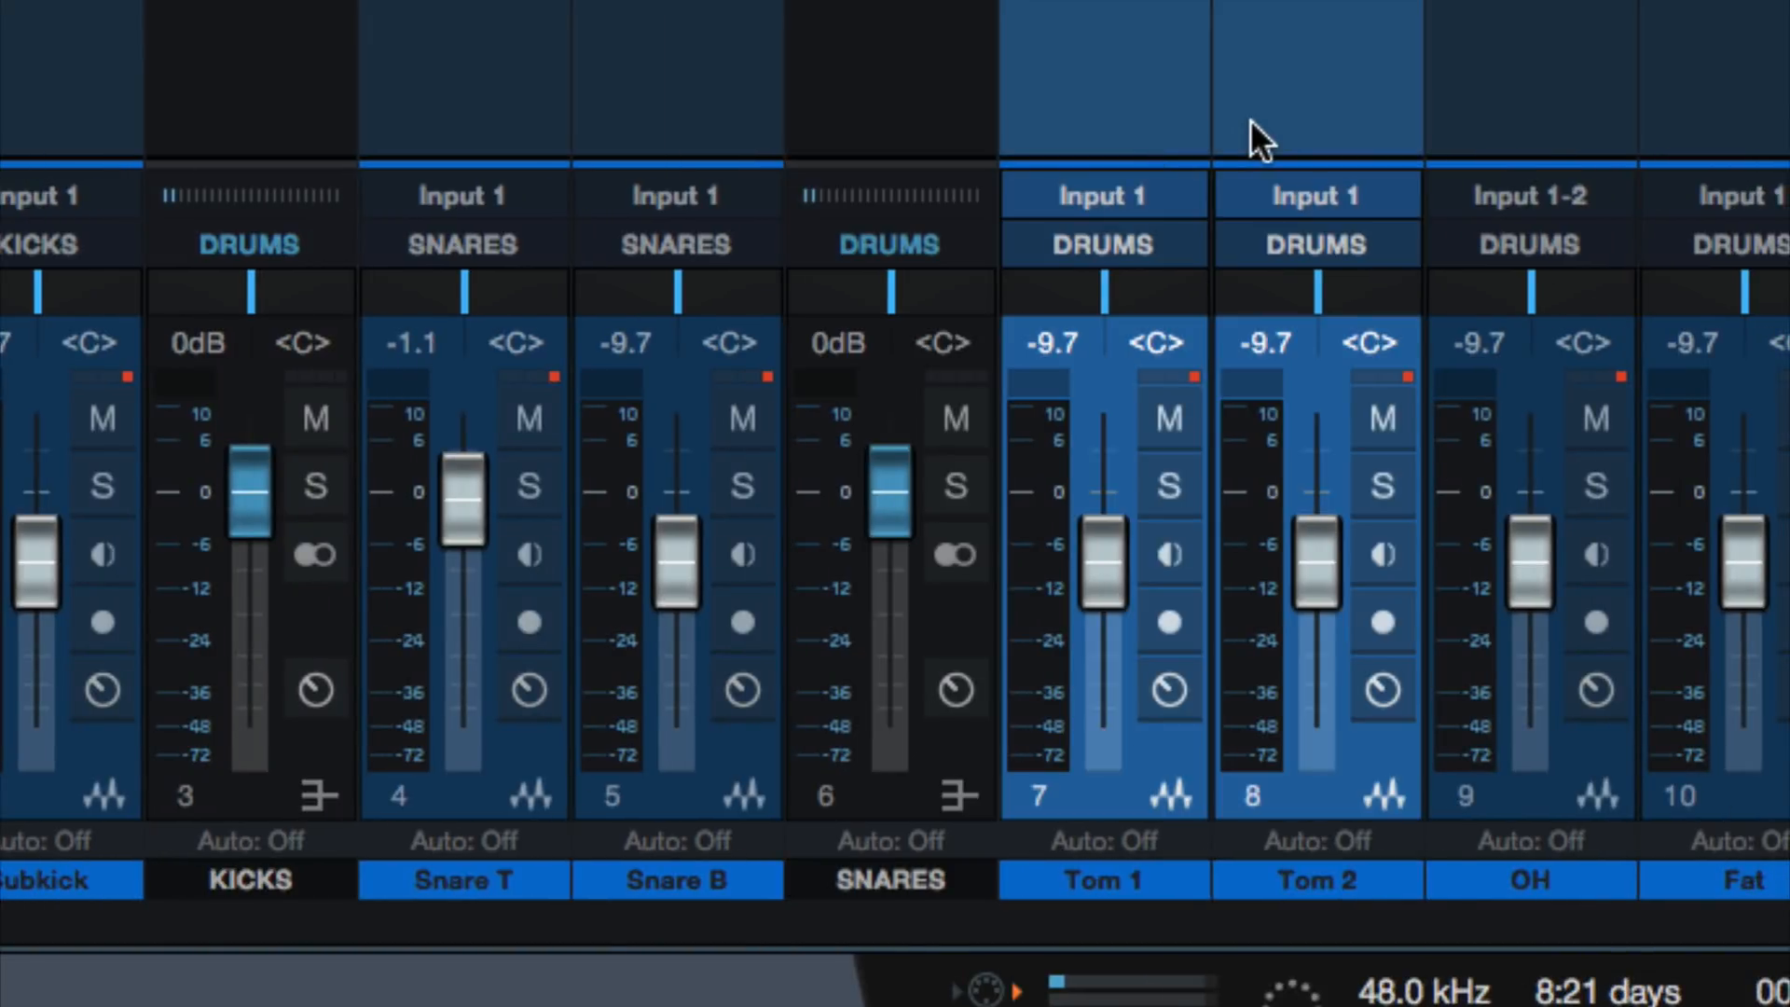
right_click(1250, 123)
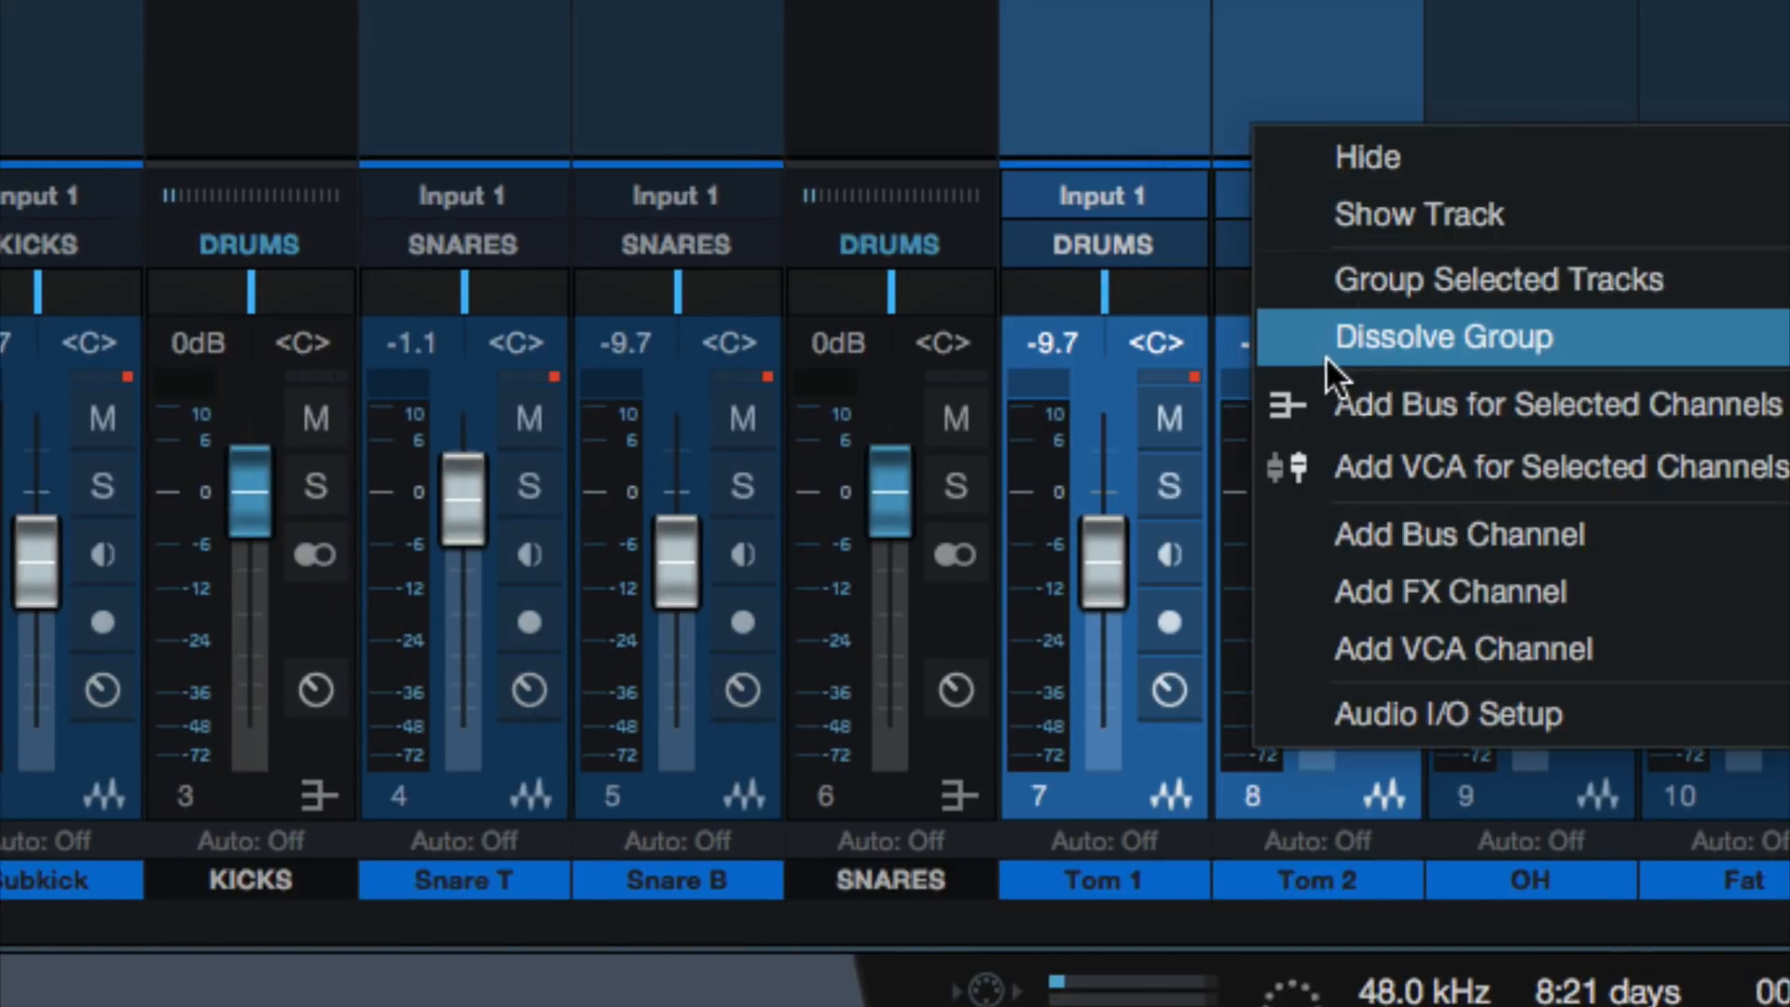
click(1416, 407)
double_click(1531, 876)
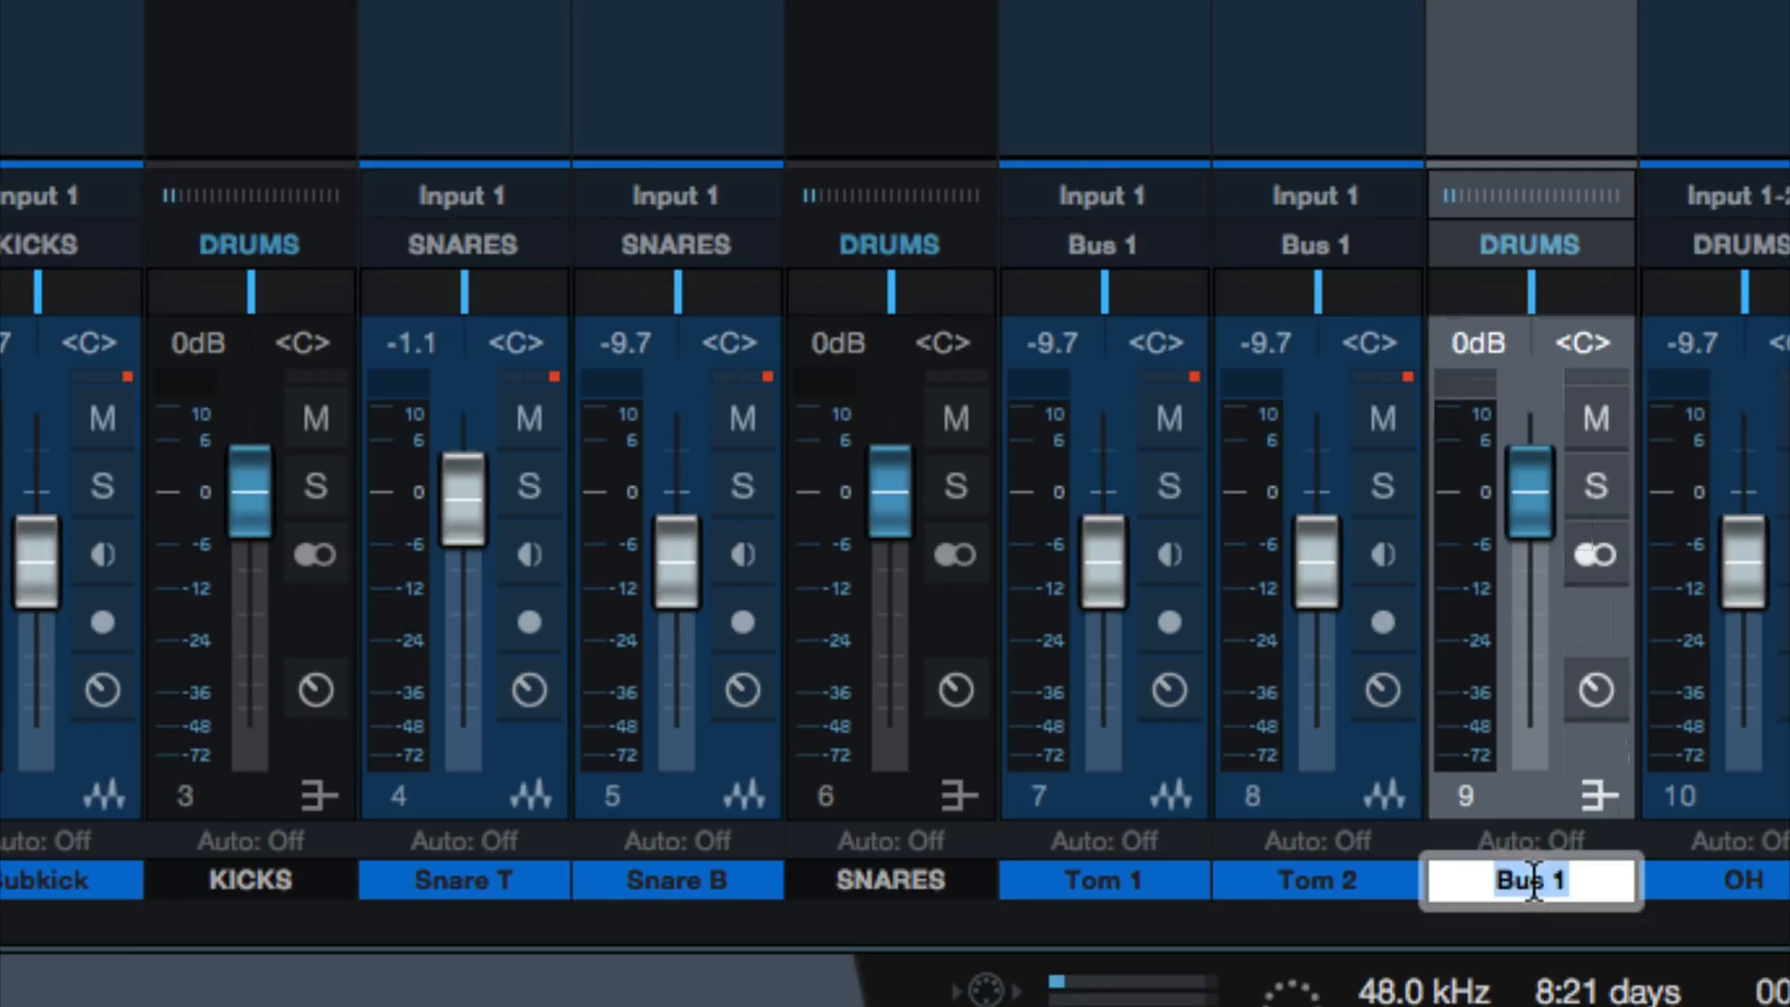
text(TOMS)
key(Return)
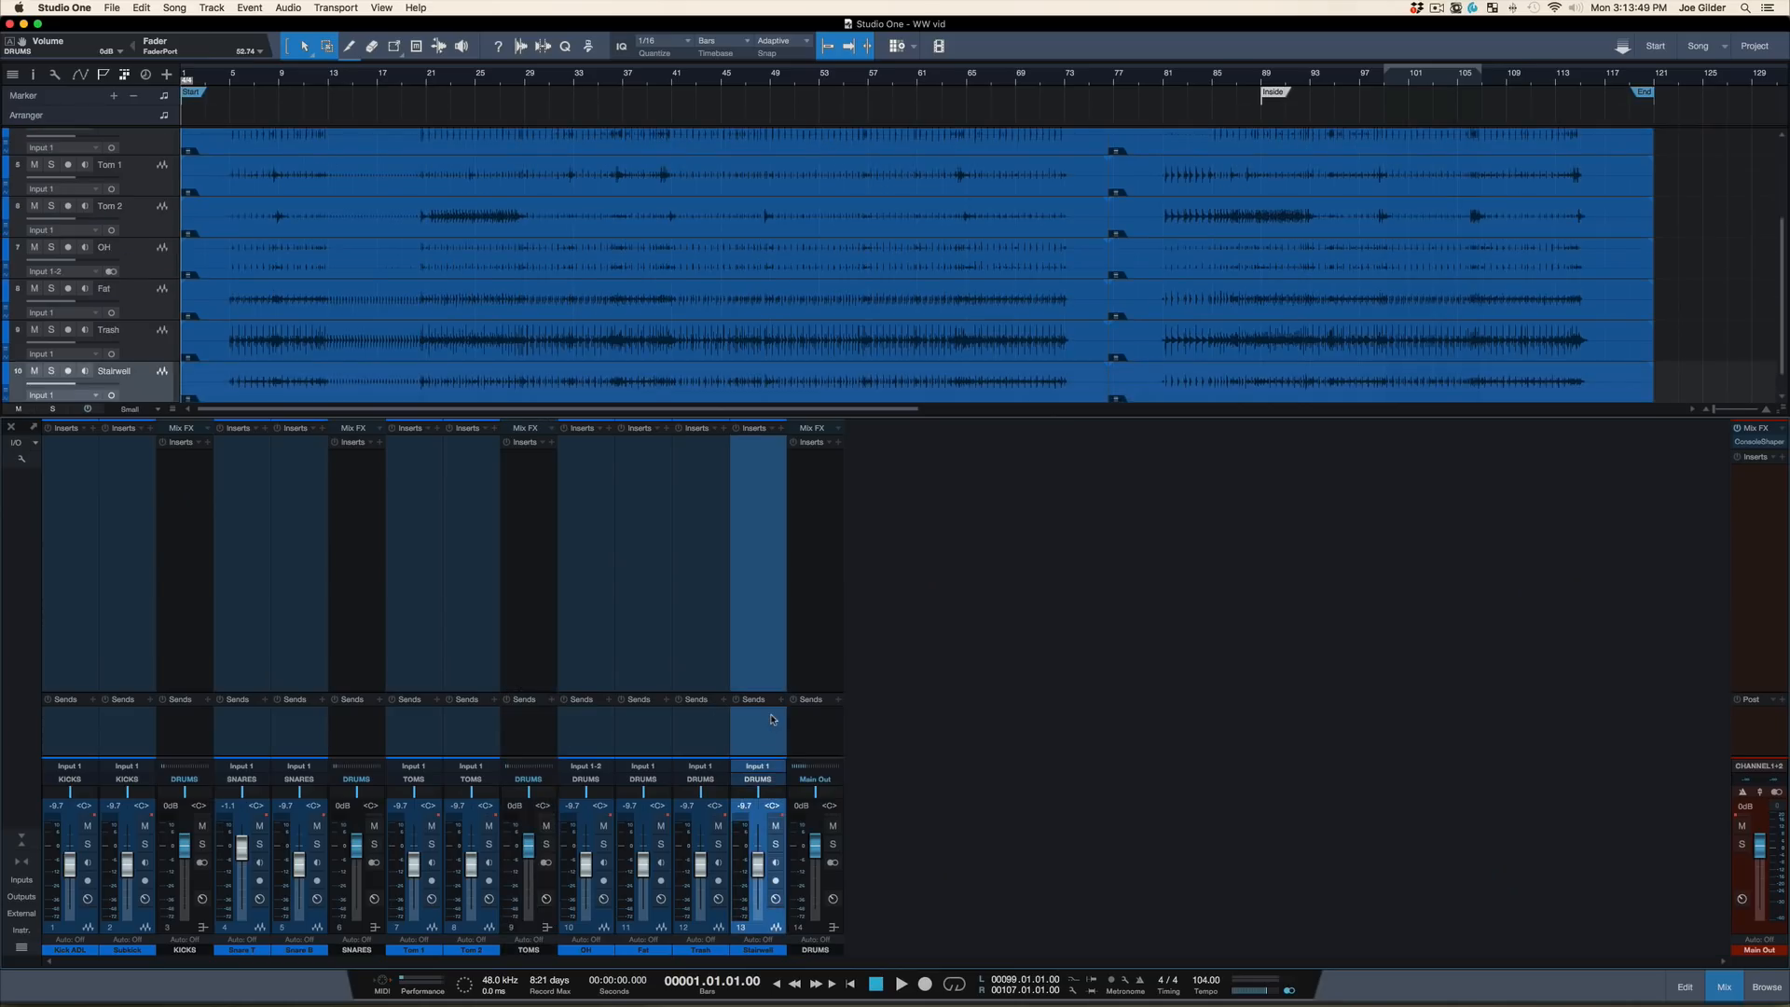
Examine the signal routing from the individual drum channels through the KICKS, SNARES and TOMS buses to DRUMS and Main Out
click(57, 729)
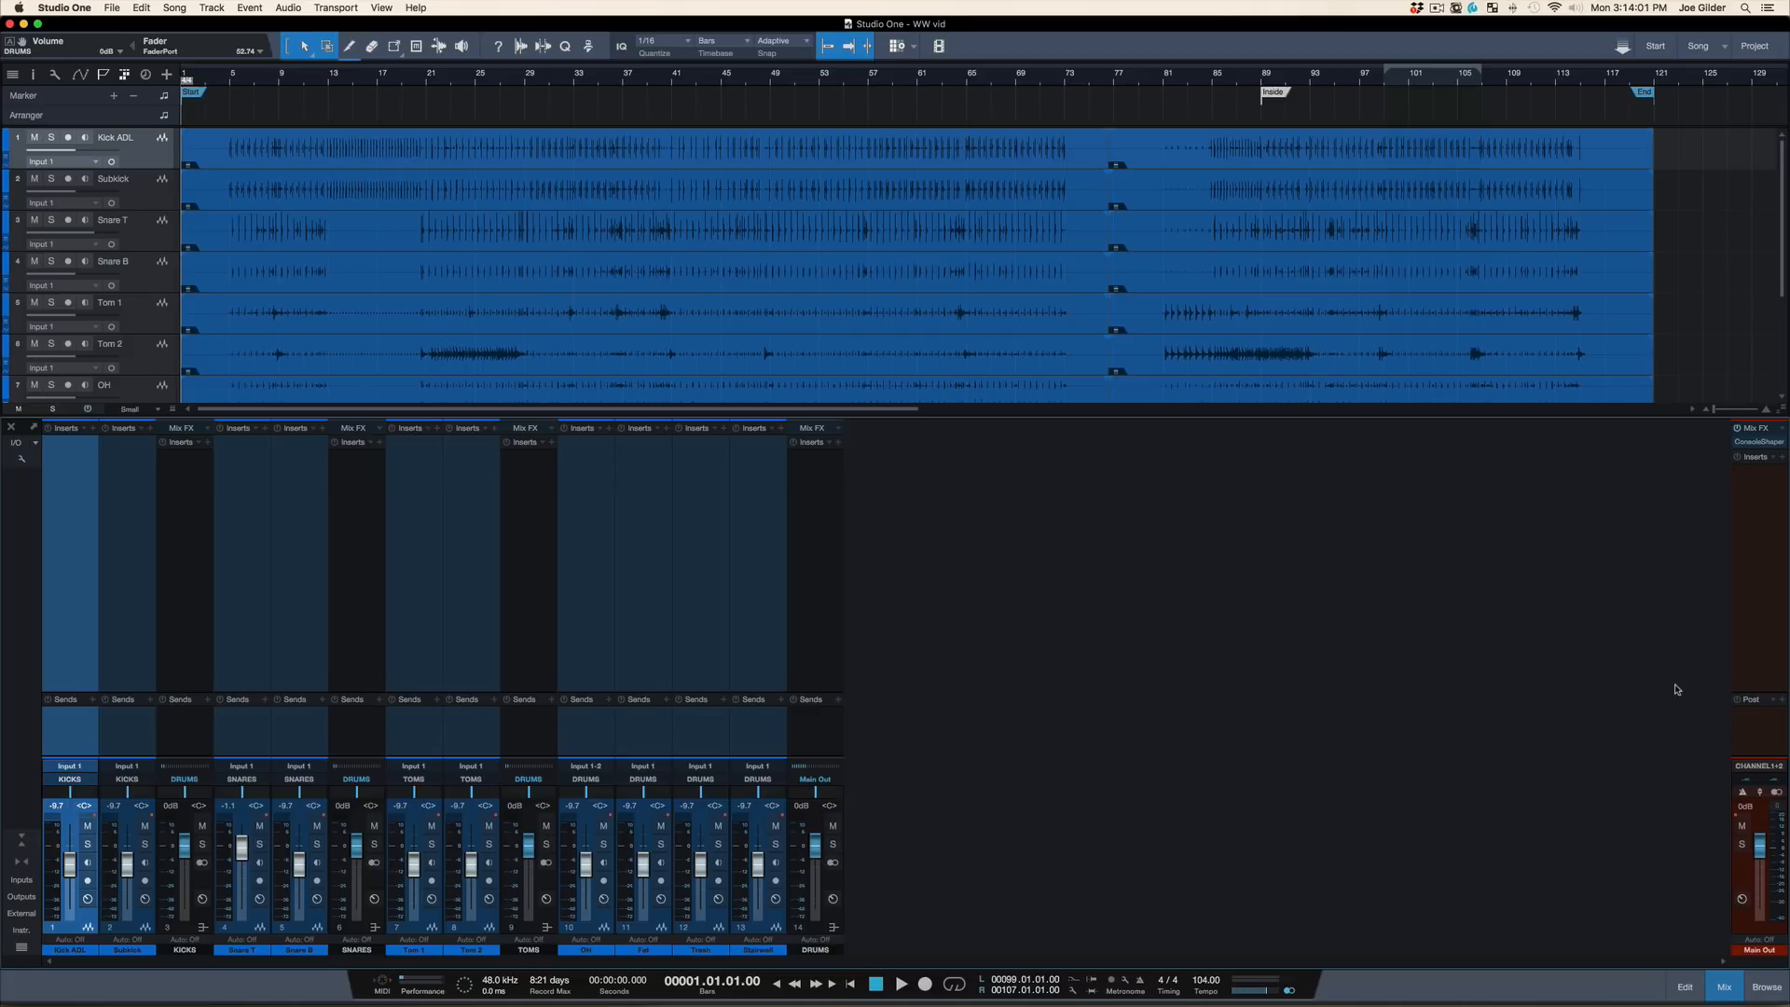
click(1761, 740)
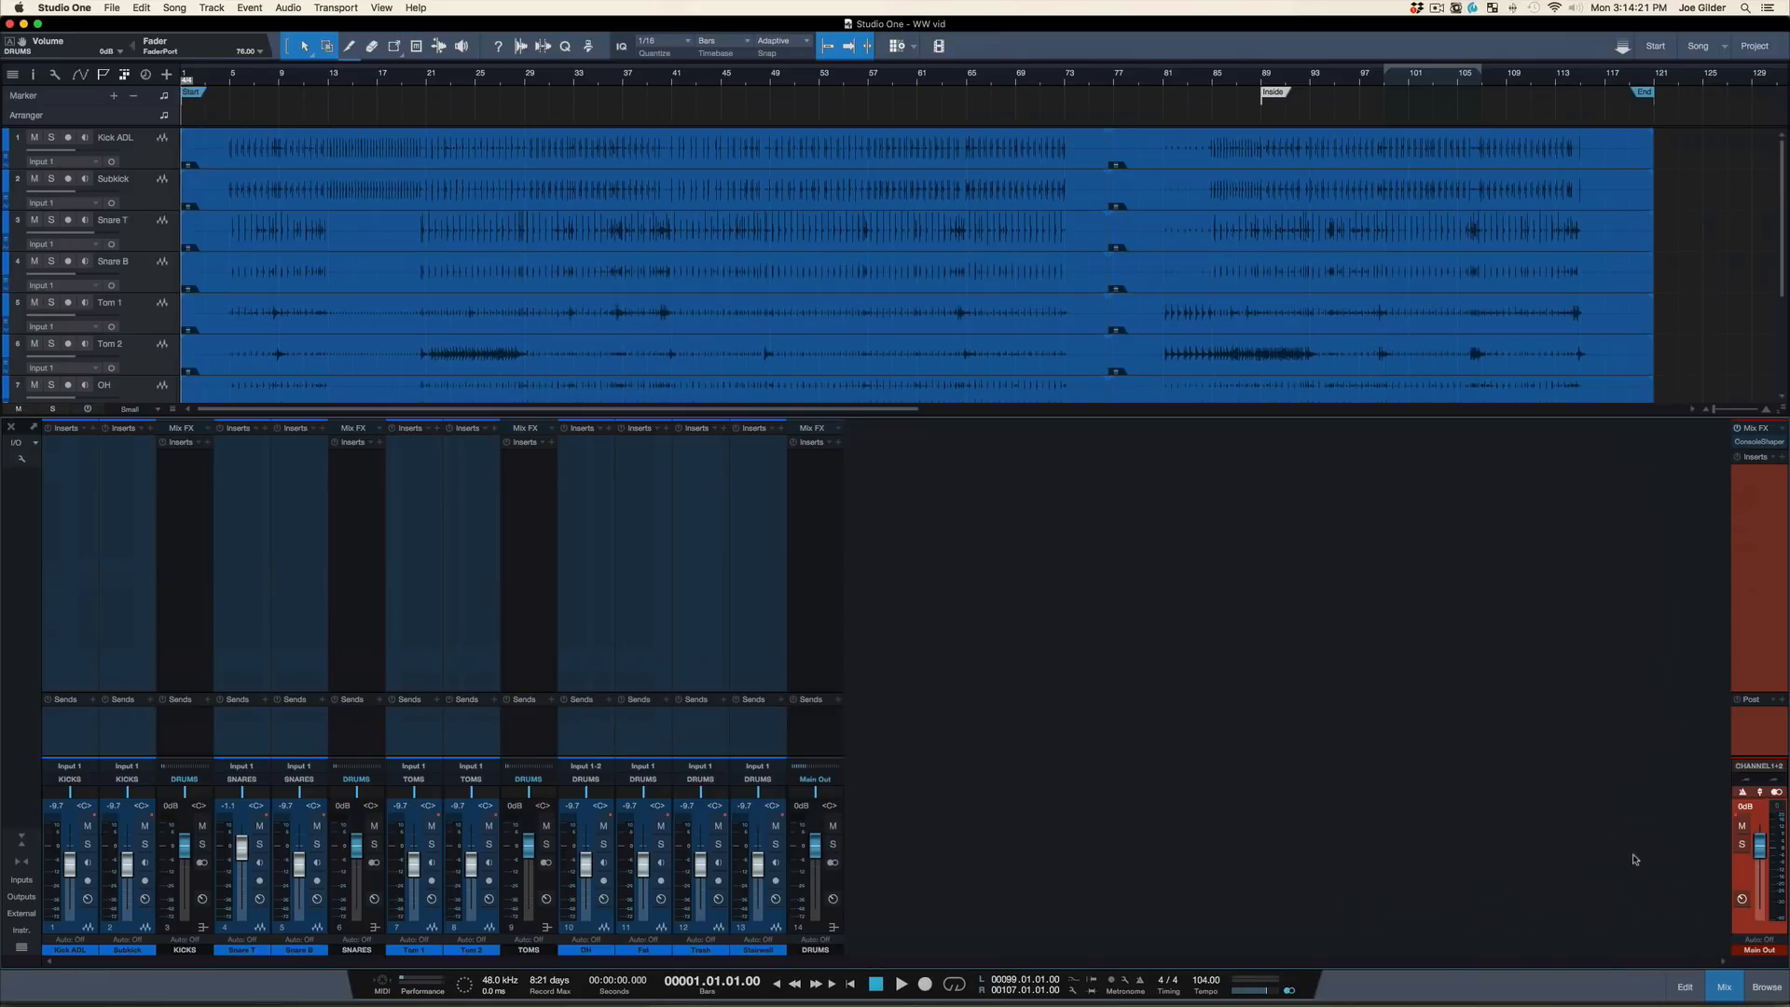
click(820, 629)
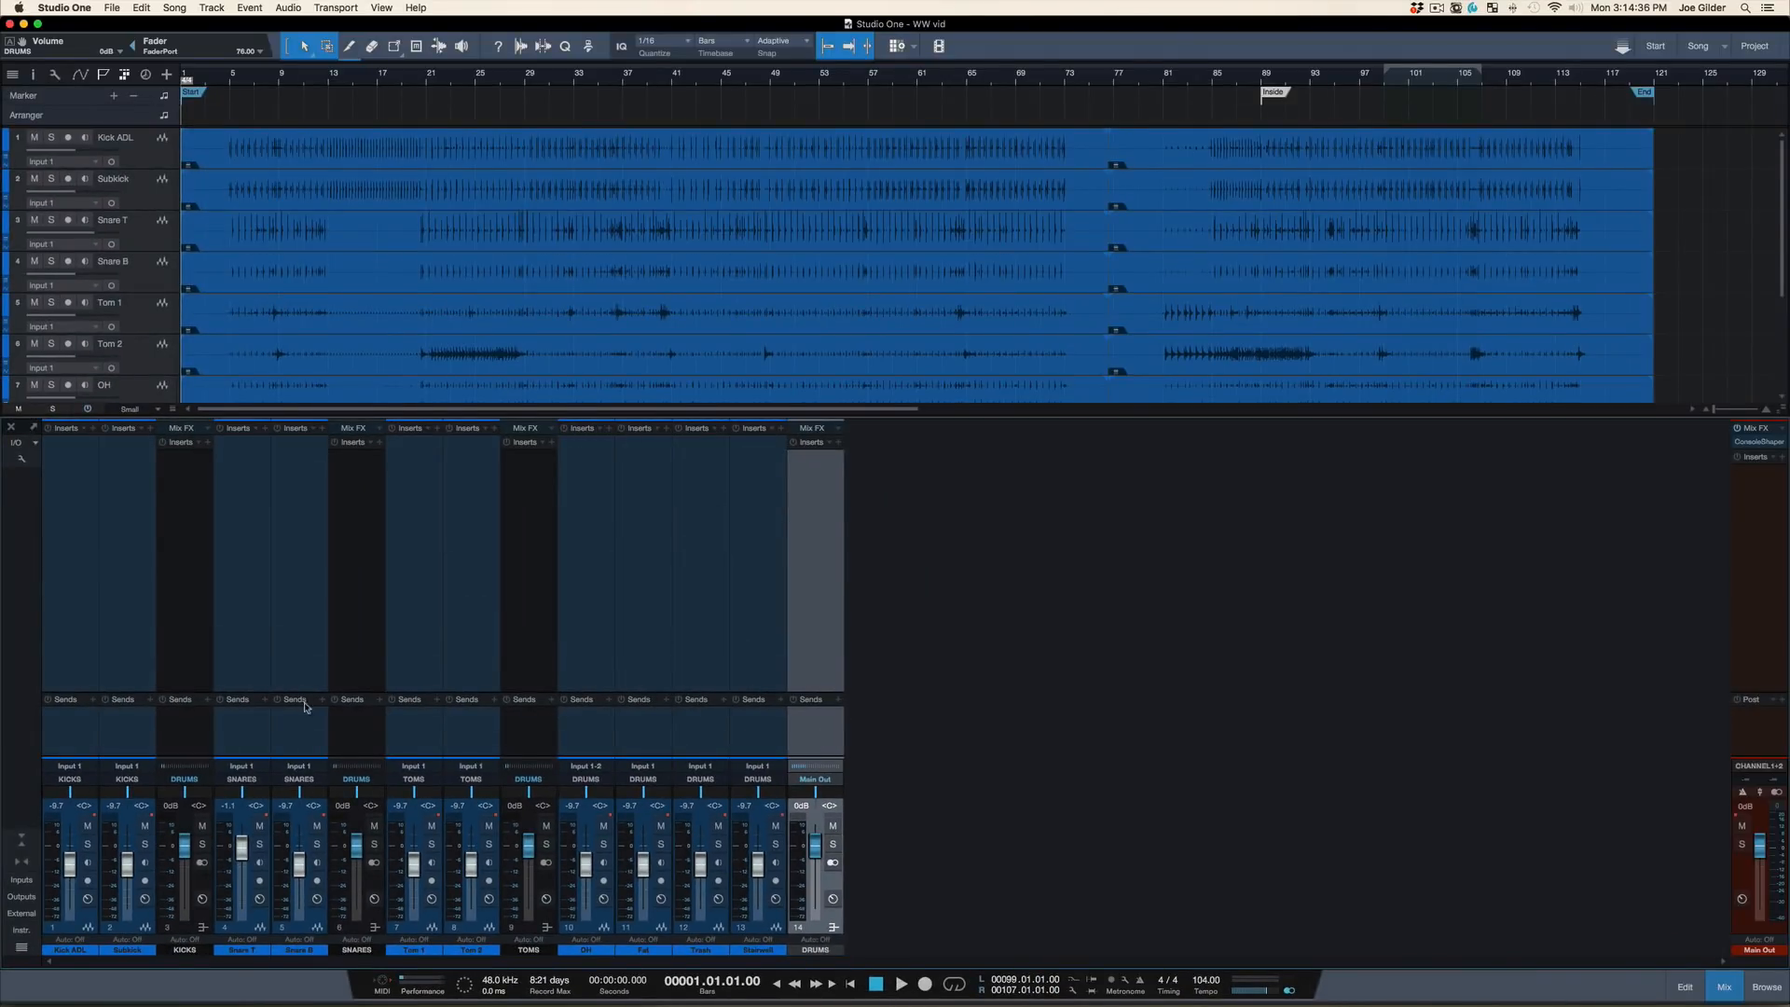
click(756, 719)
shift+click(586, 739)
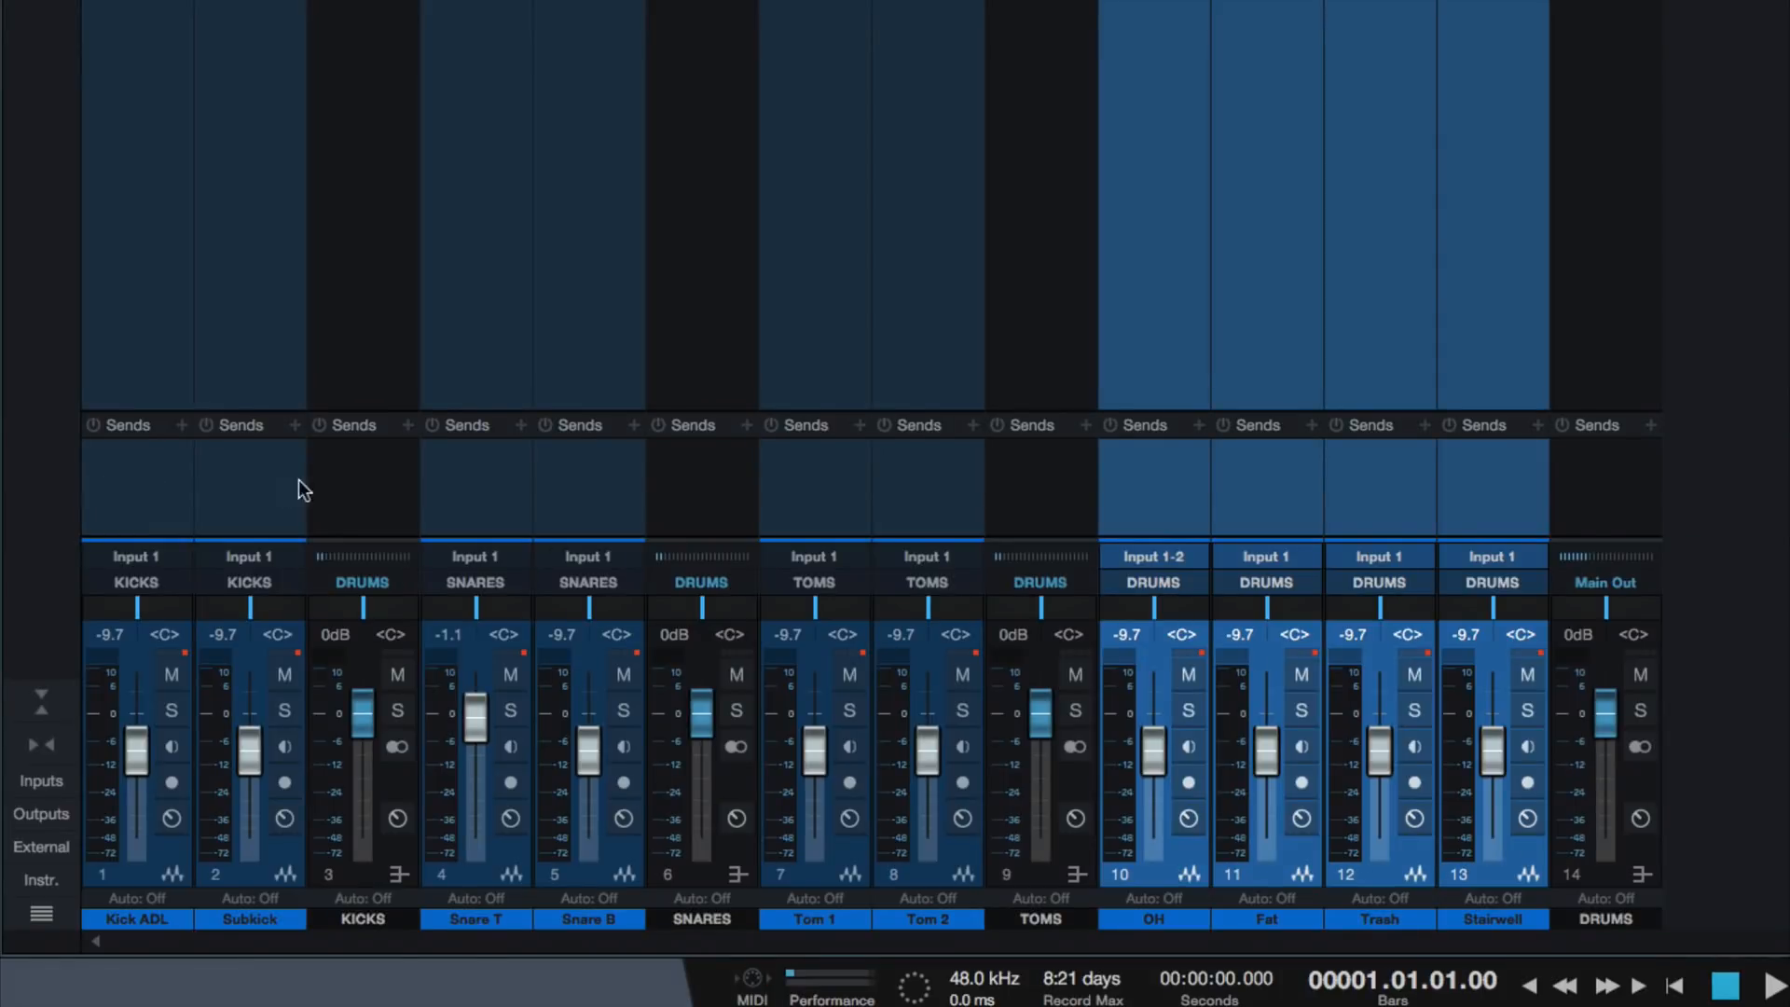
click(351, 499)
ctrl+click(680, 531)
ctrl+click(1034, 515)
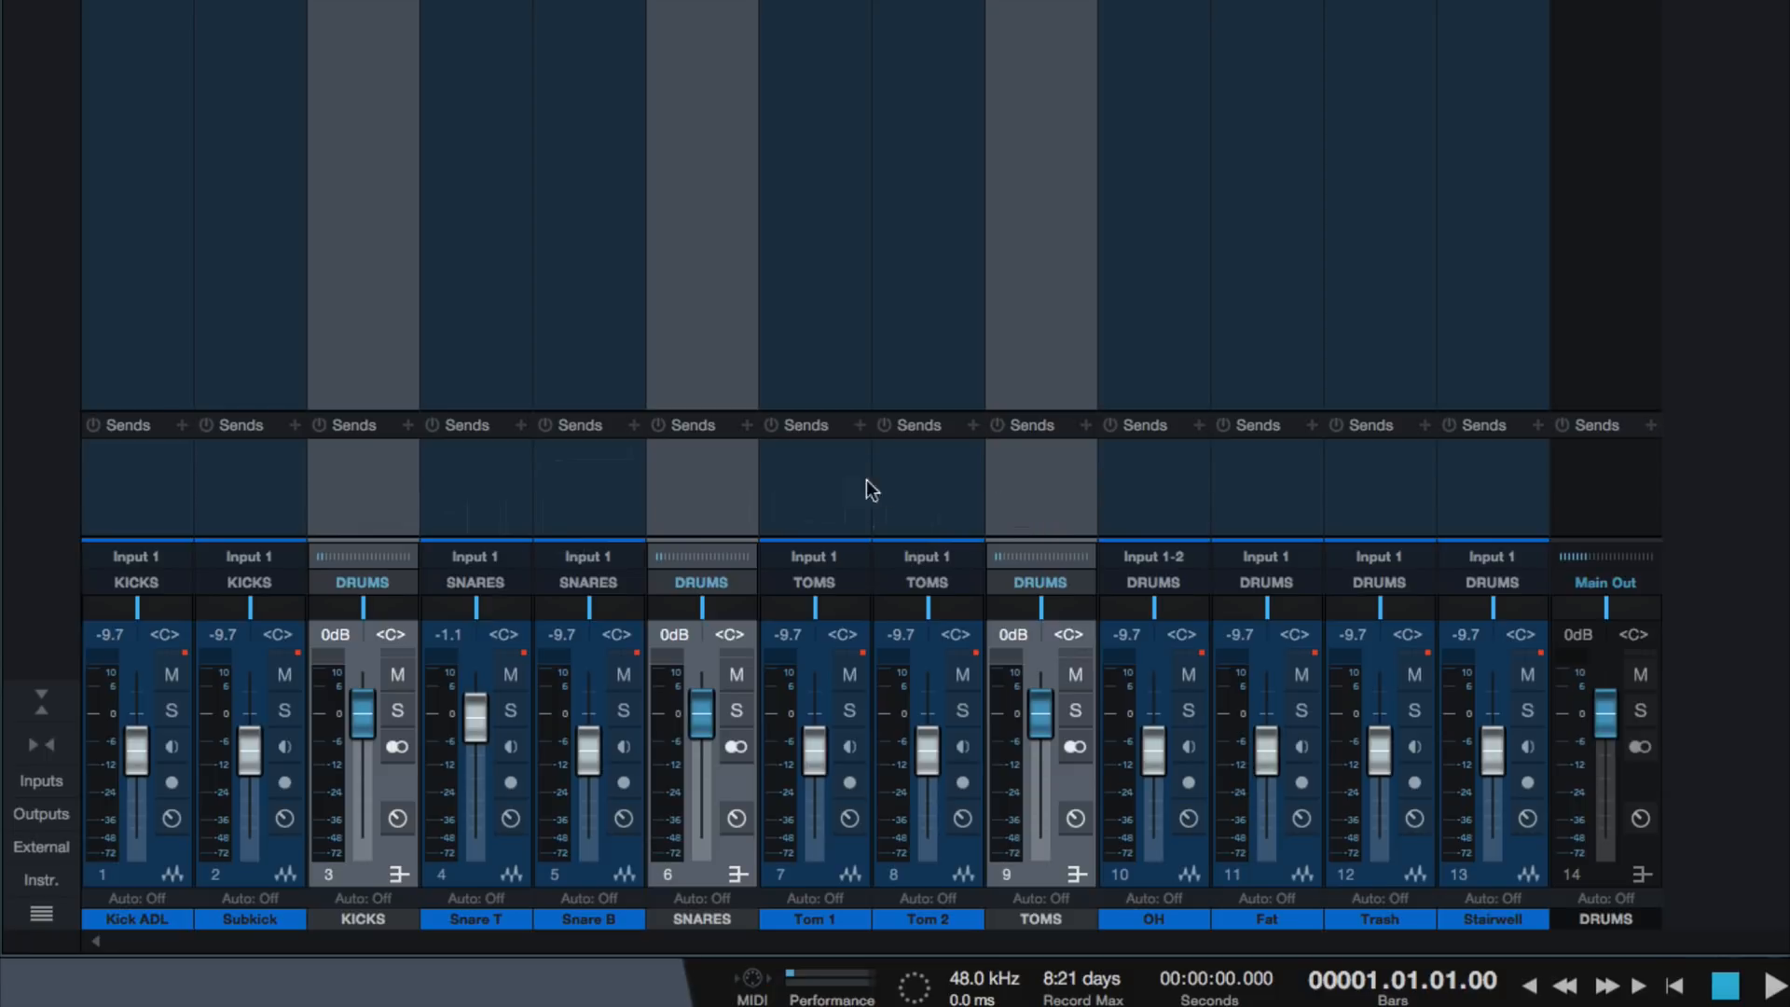
click(216, 477)
ctrl+click(136, 483)
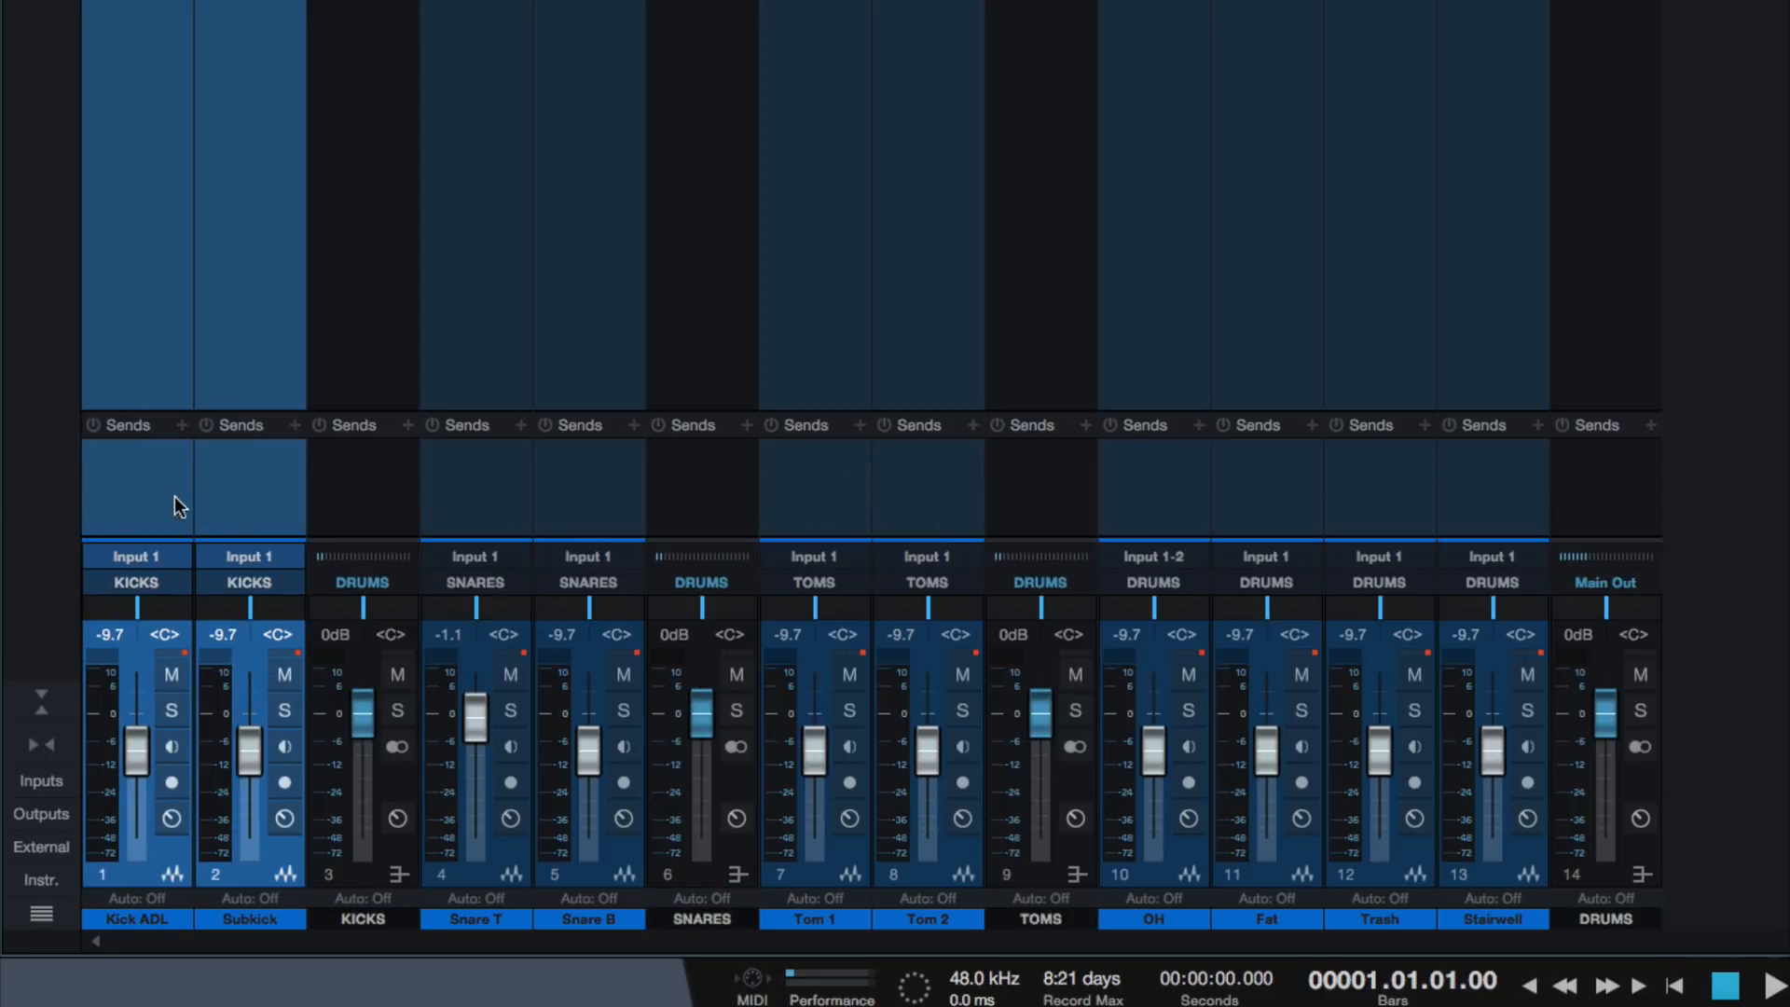
click(355, 494)
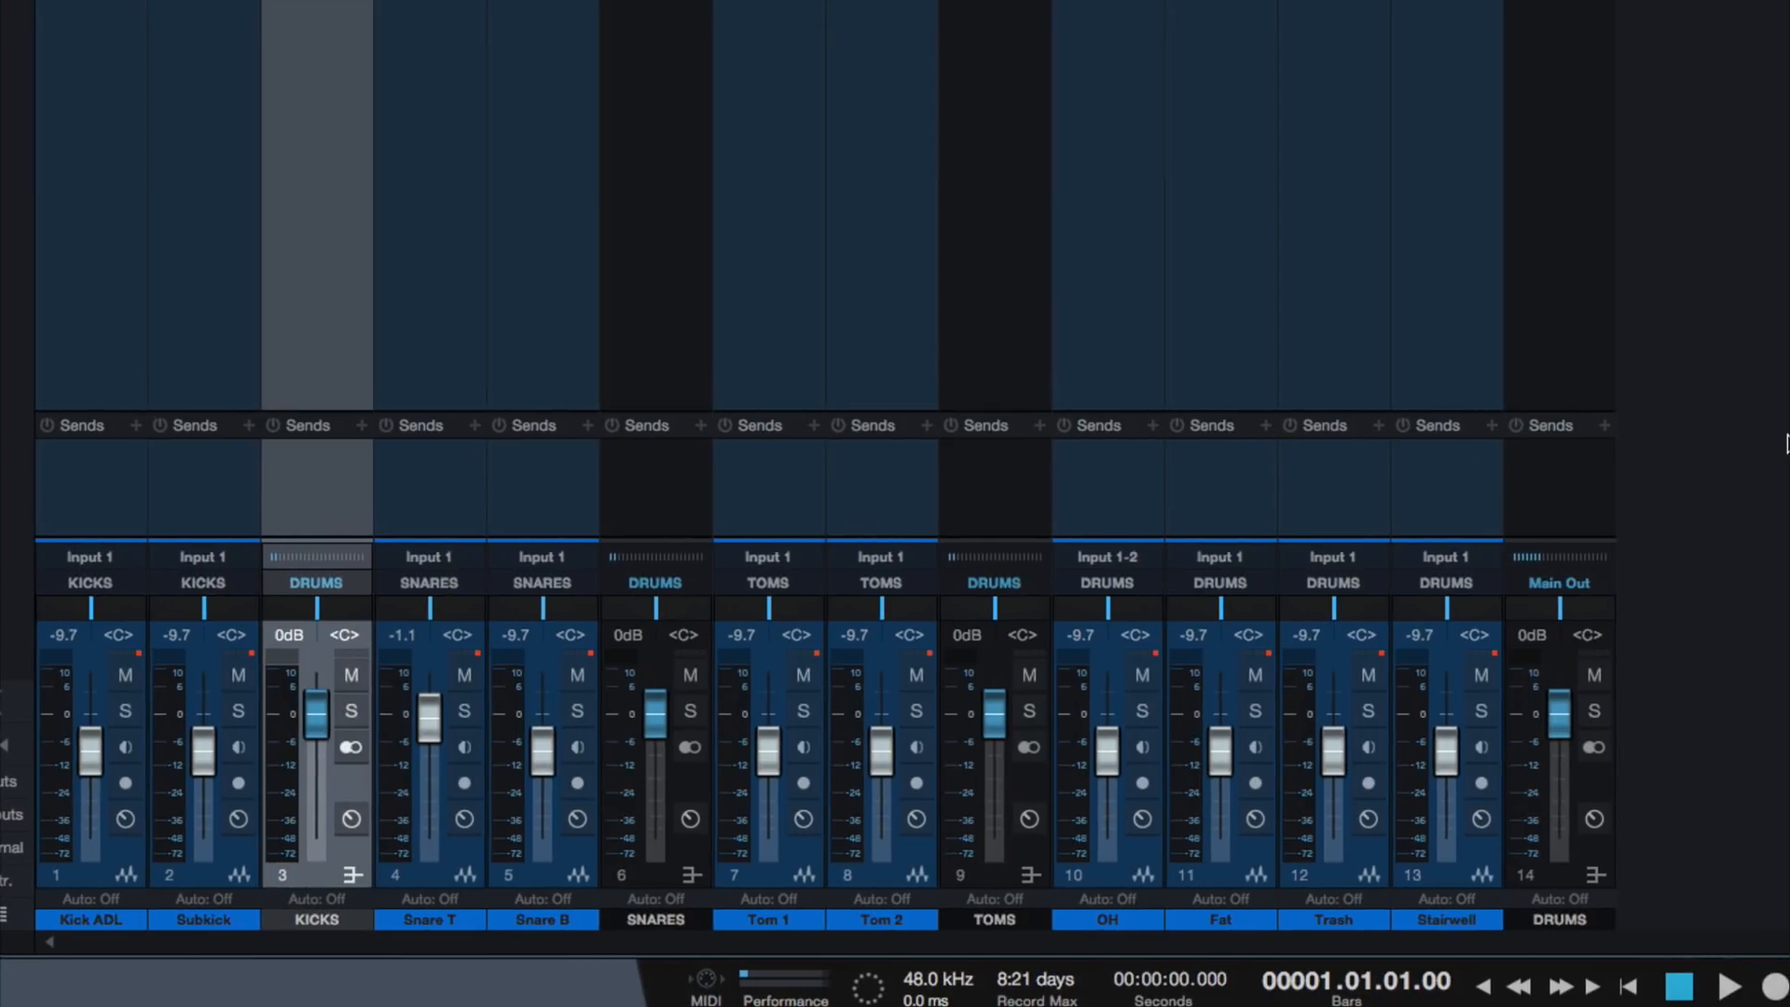
drag(421, 503, 508, 508)
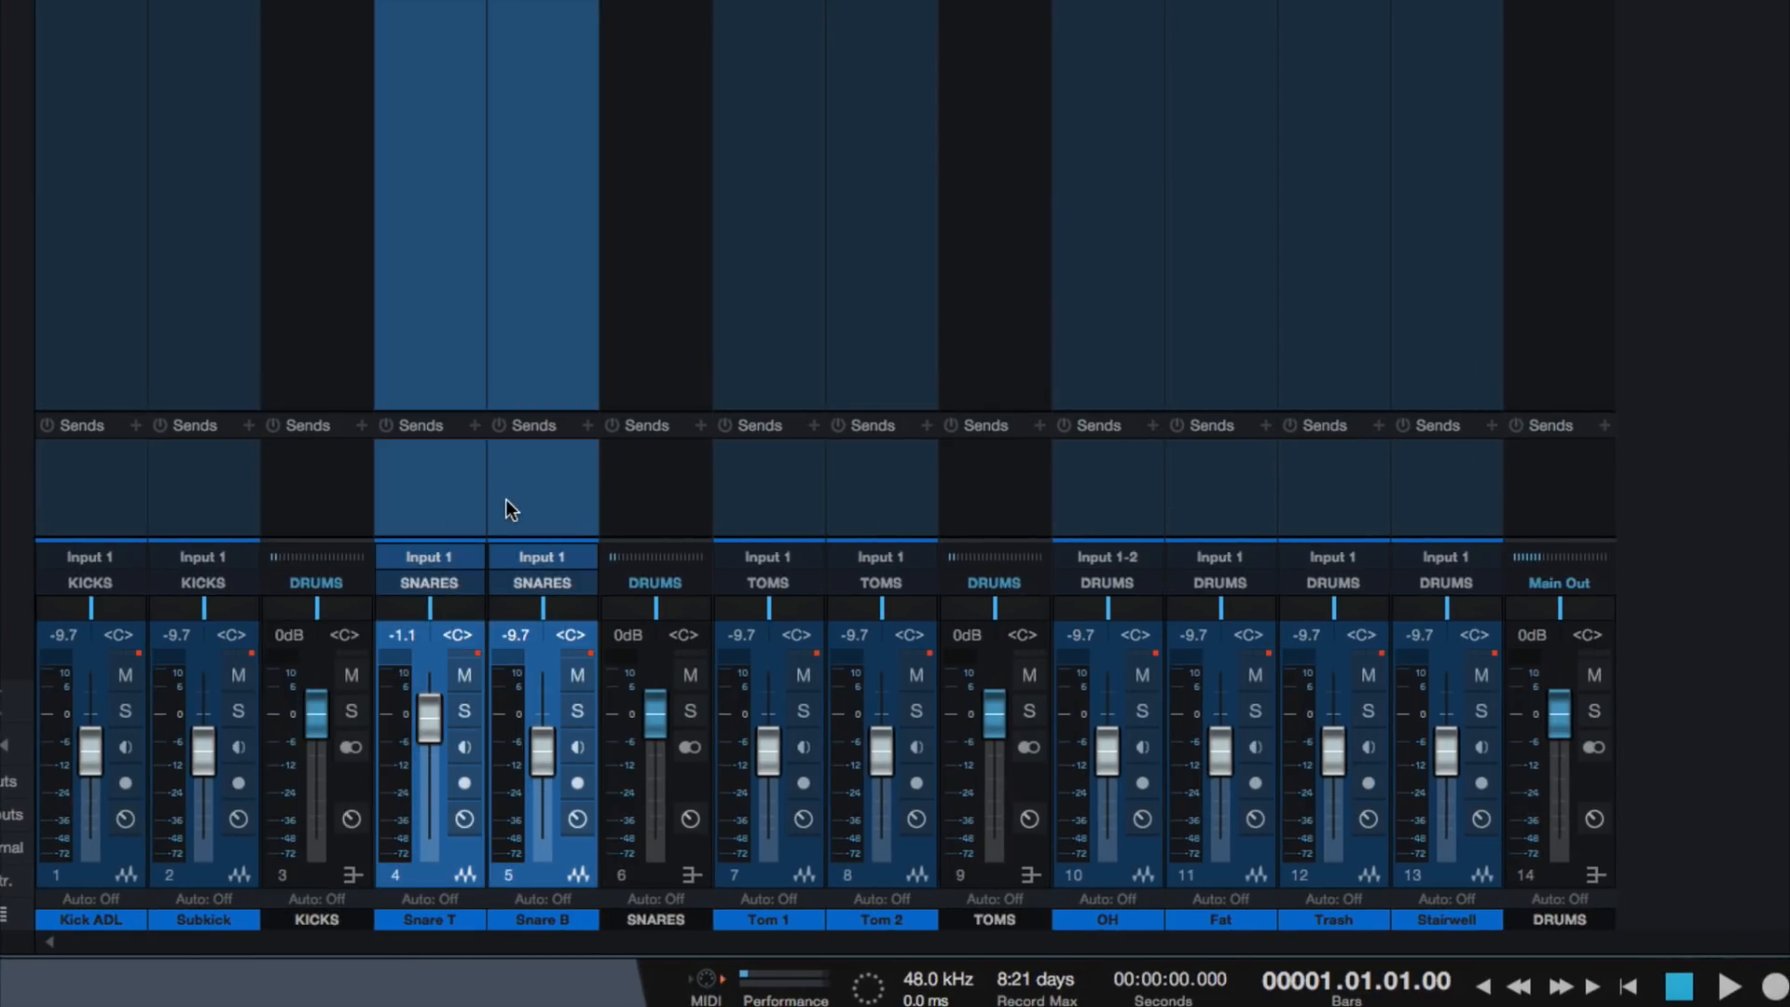
click(632, 512)
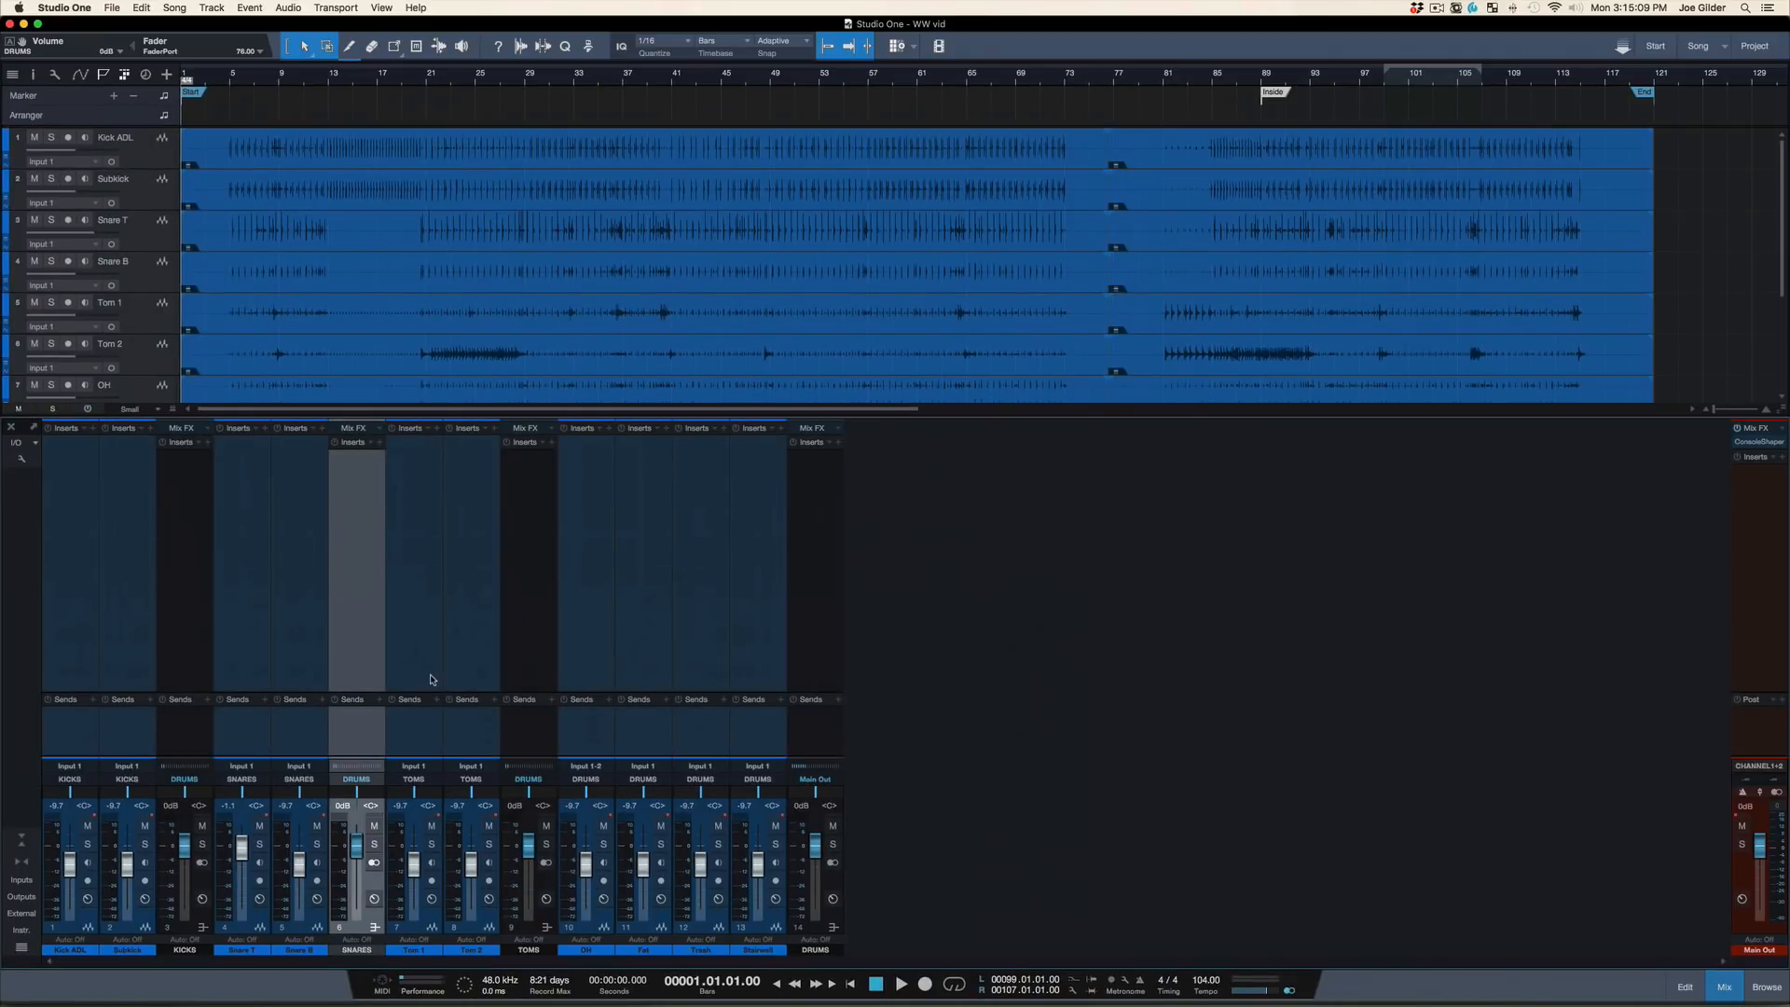
Hide the mixer console so the arrangement shows all the drum tracks
key(F3)
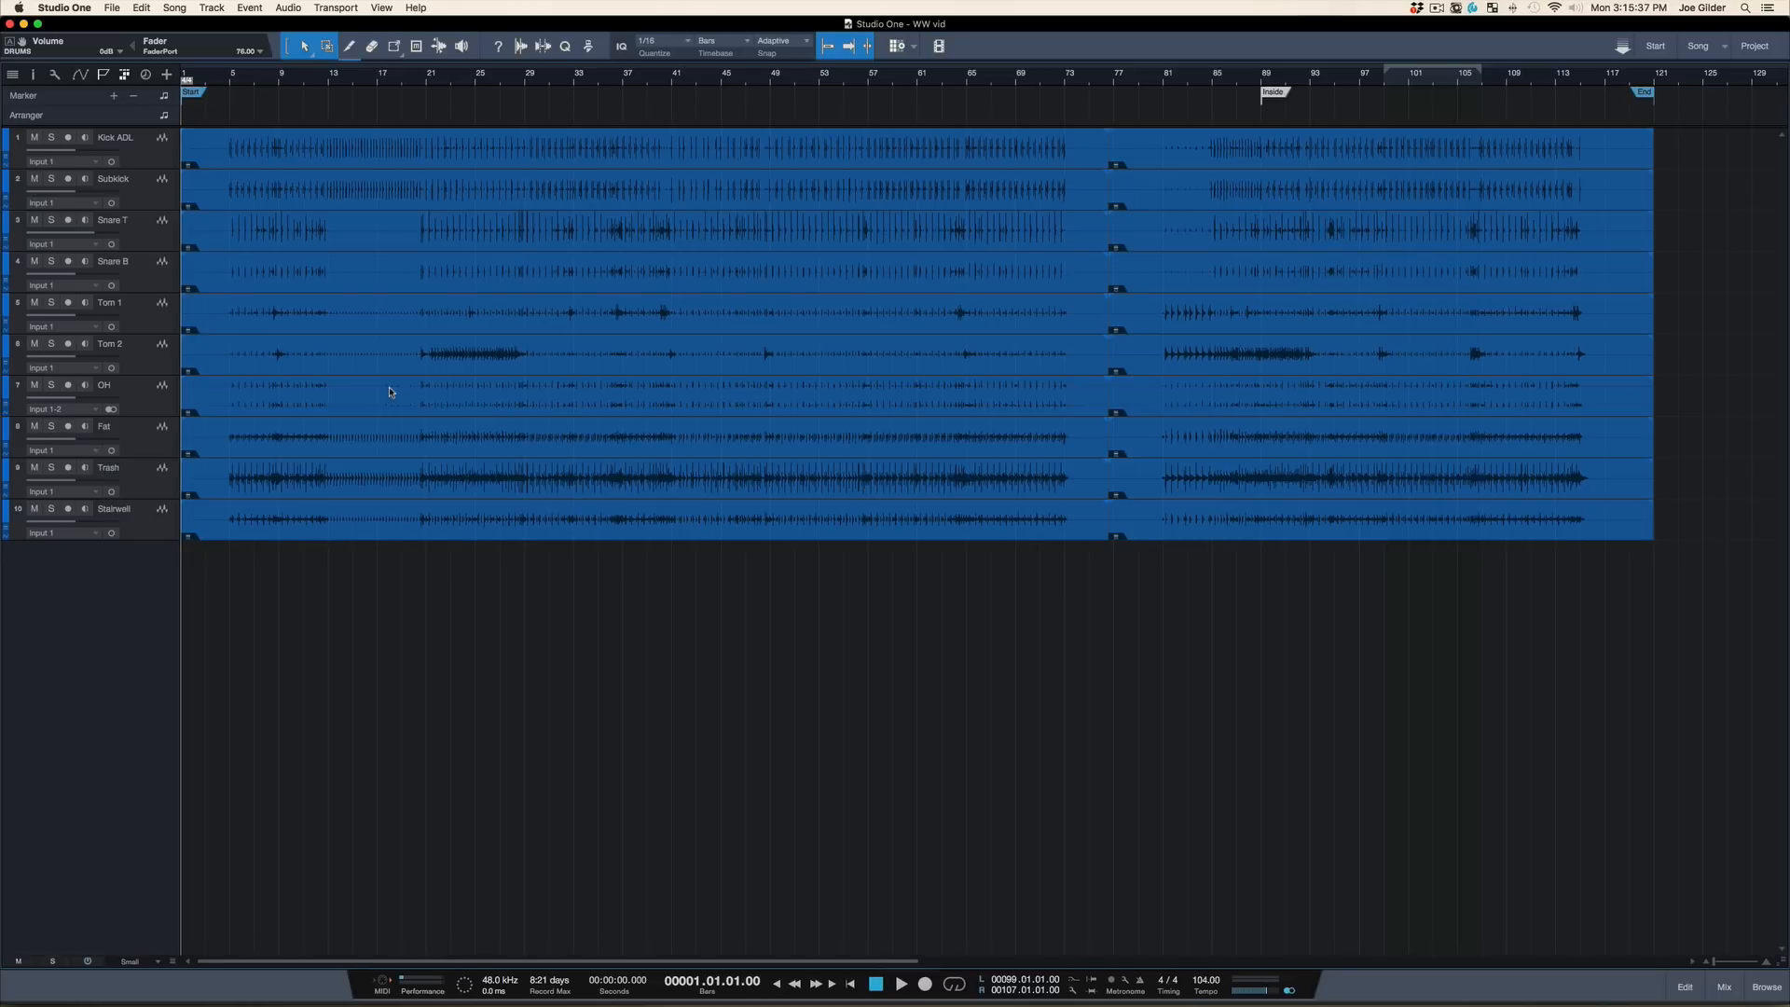
Compare the drum tracks in the arrangement with the mixer channels and buses, ending with the mixer console shown
key(F3)
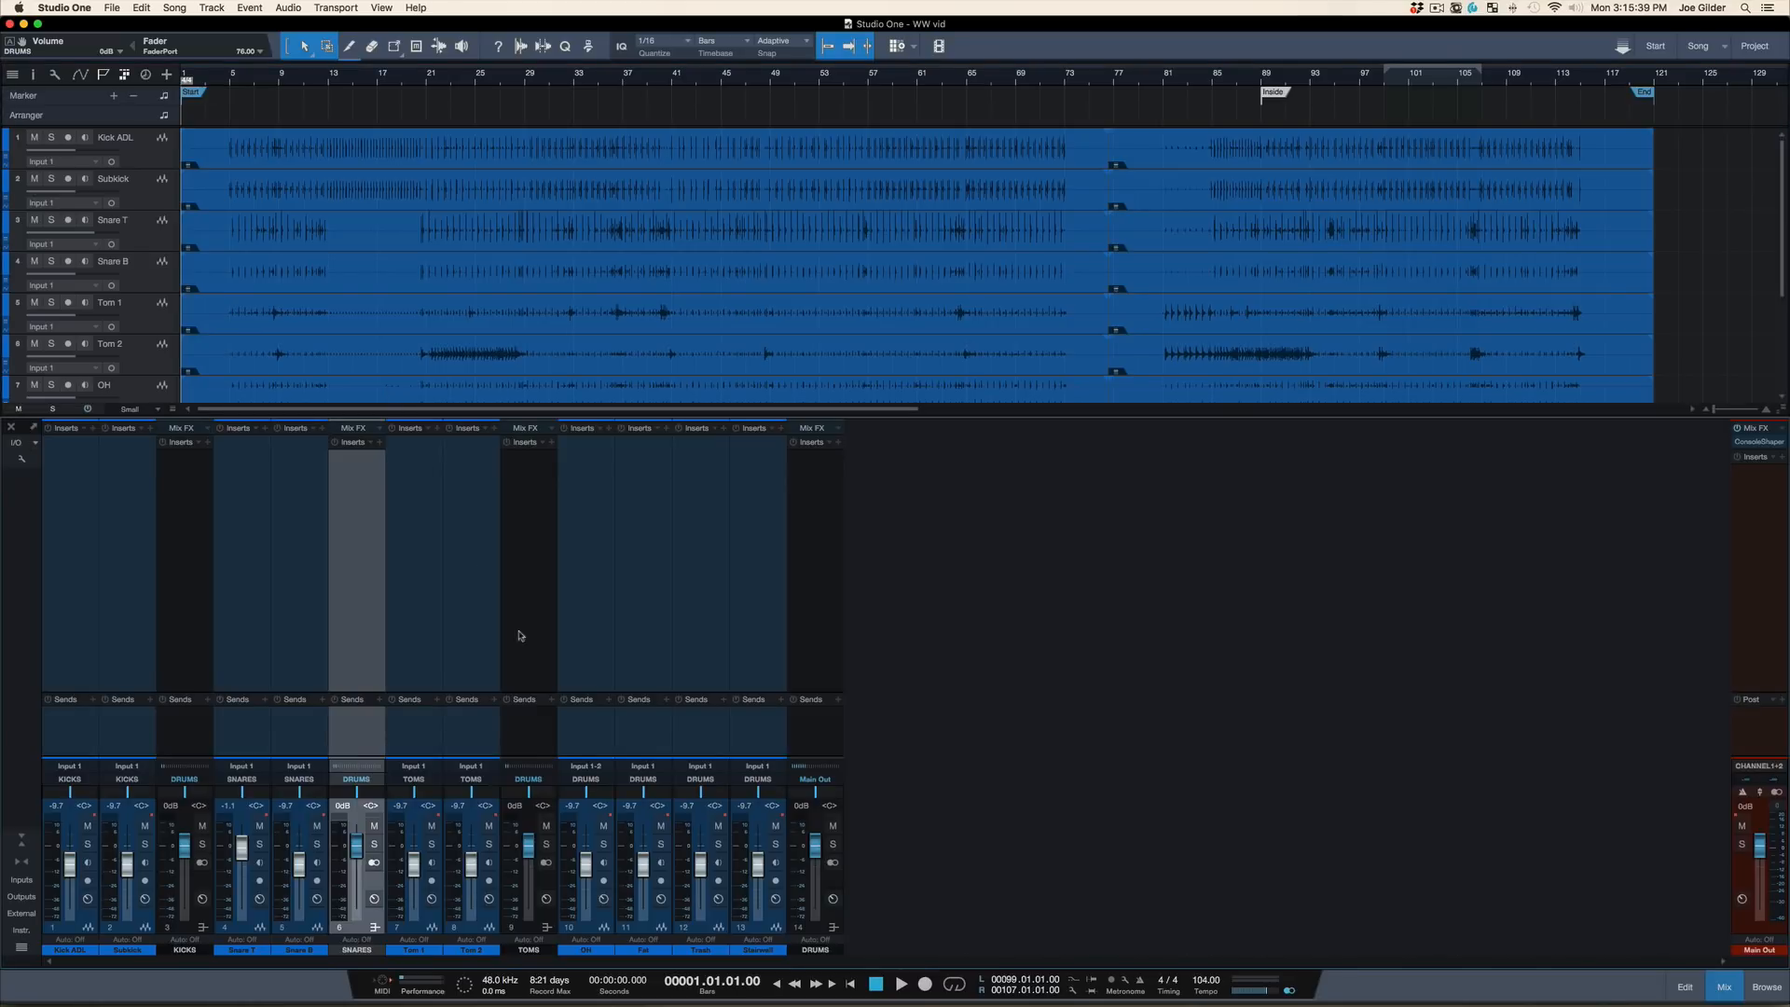
key(F3)
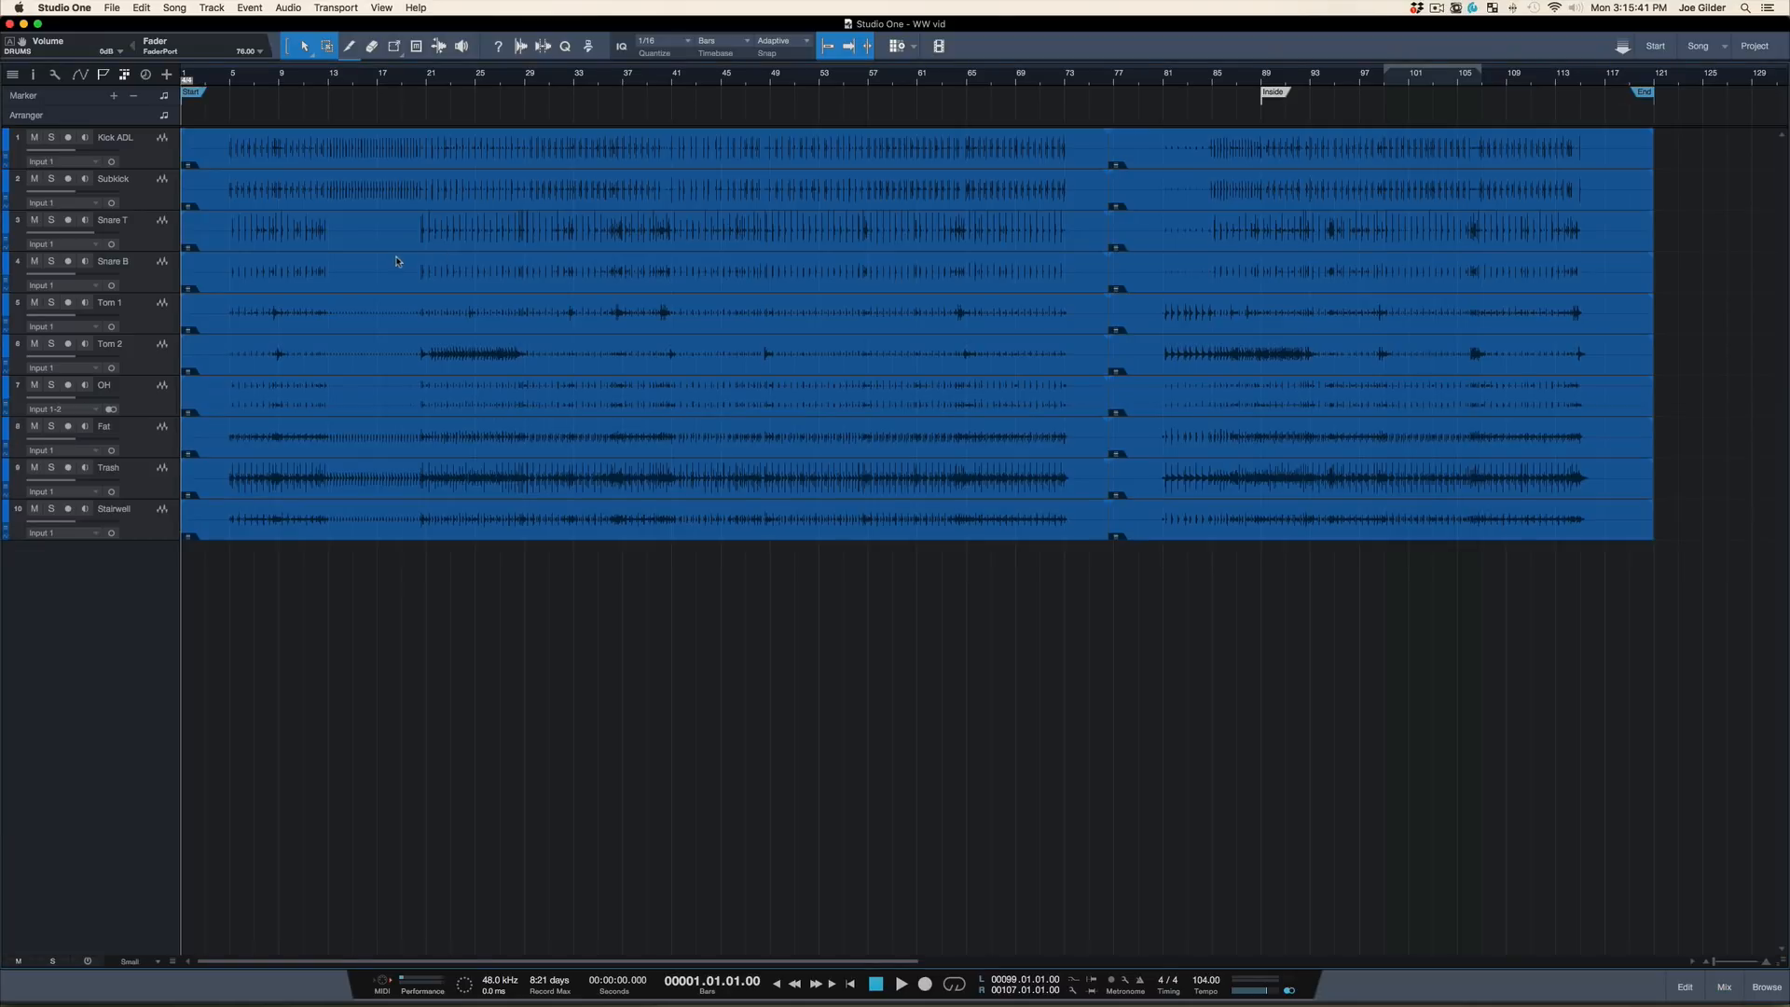
key(F3)
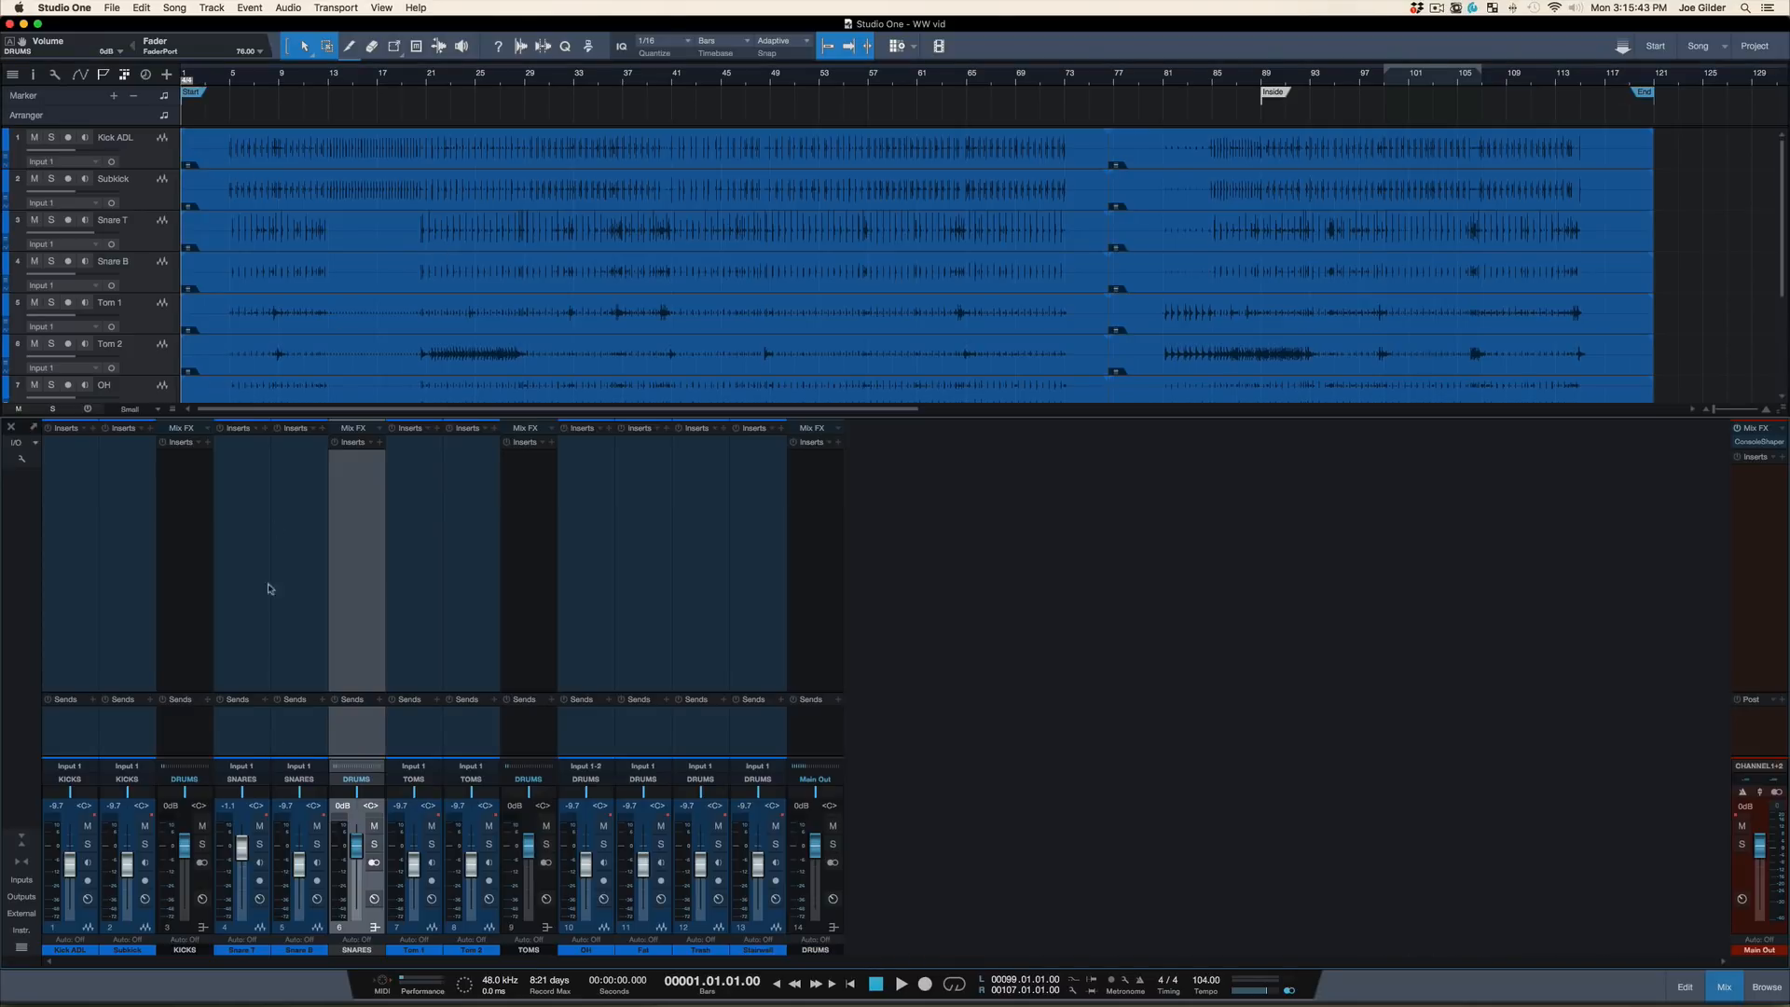
key(F3)
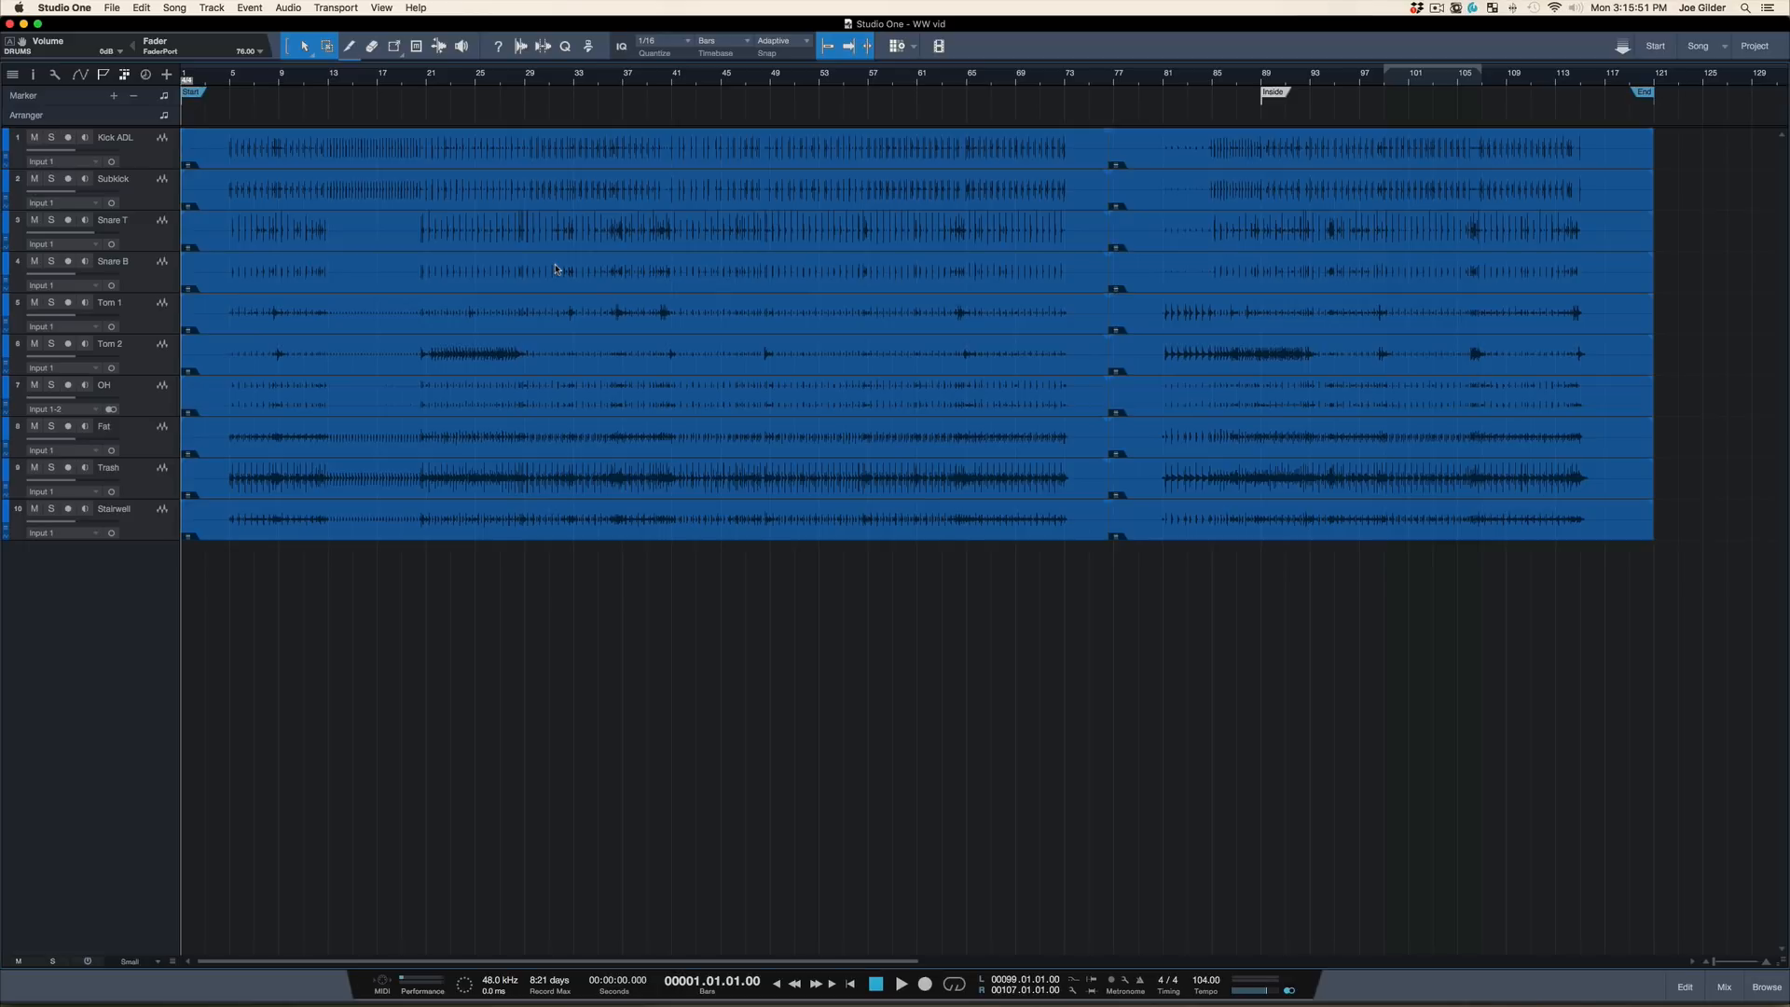
key(F3)
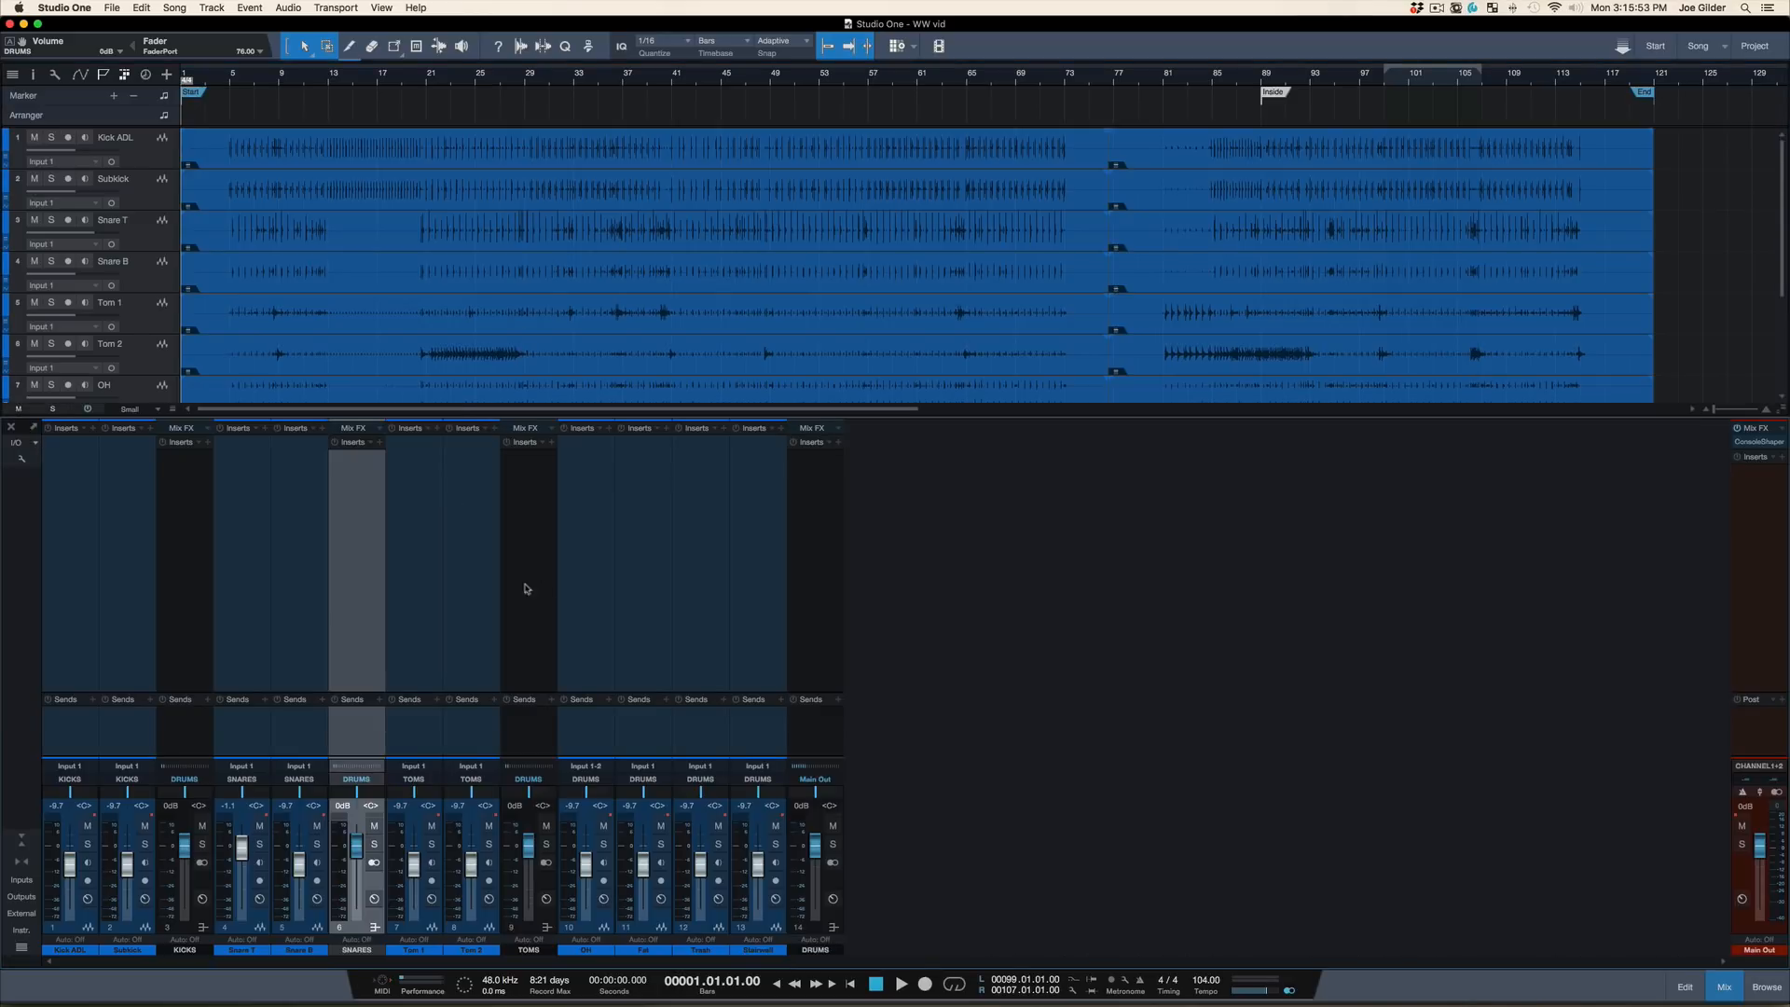
Add an FX channel to the mixer and move it directly after the DRUMS bus
click(56, 598)
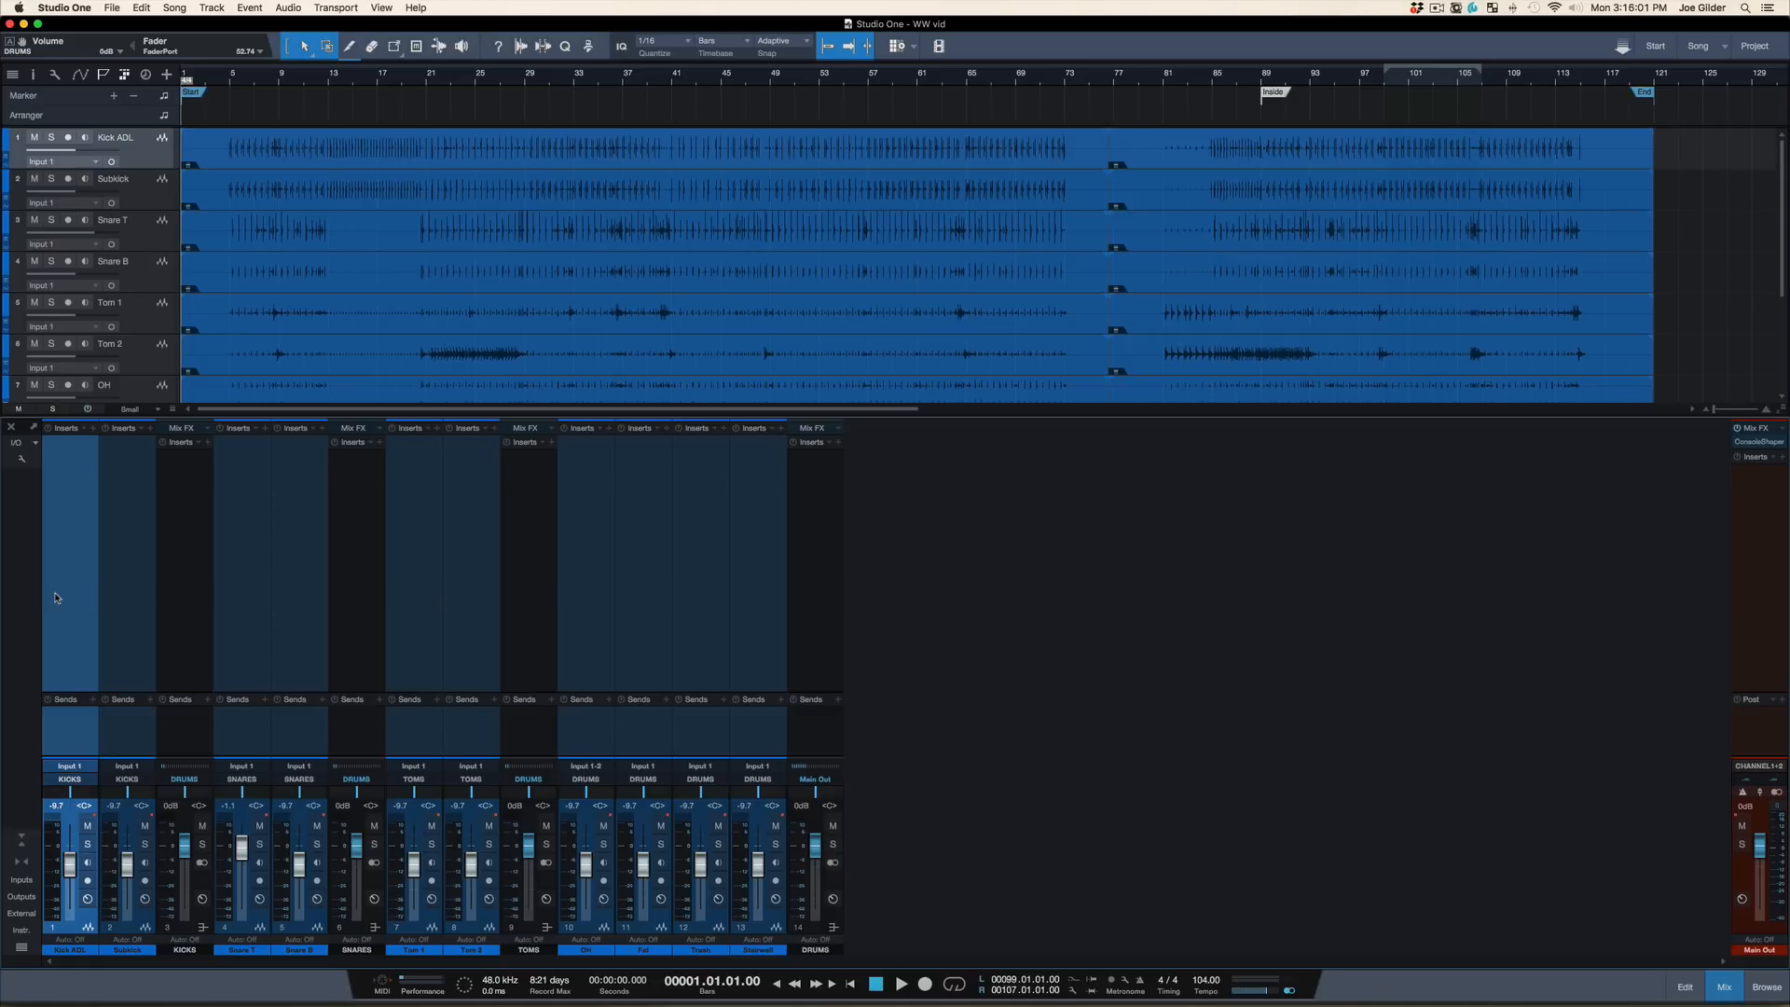
right_click(886, 709)
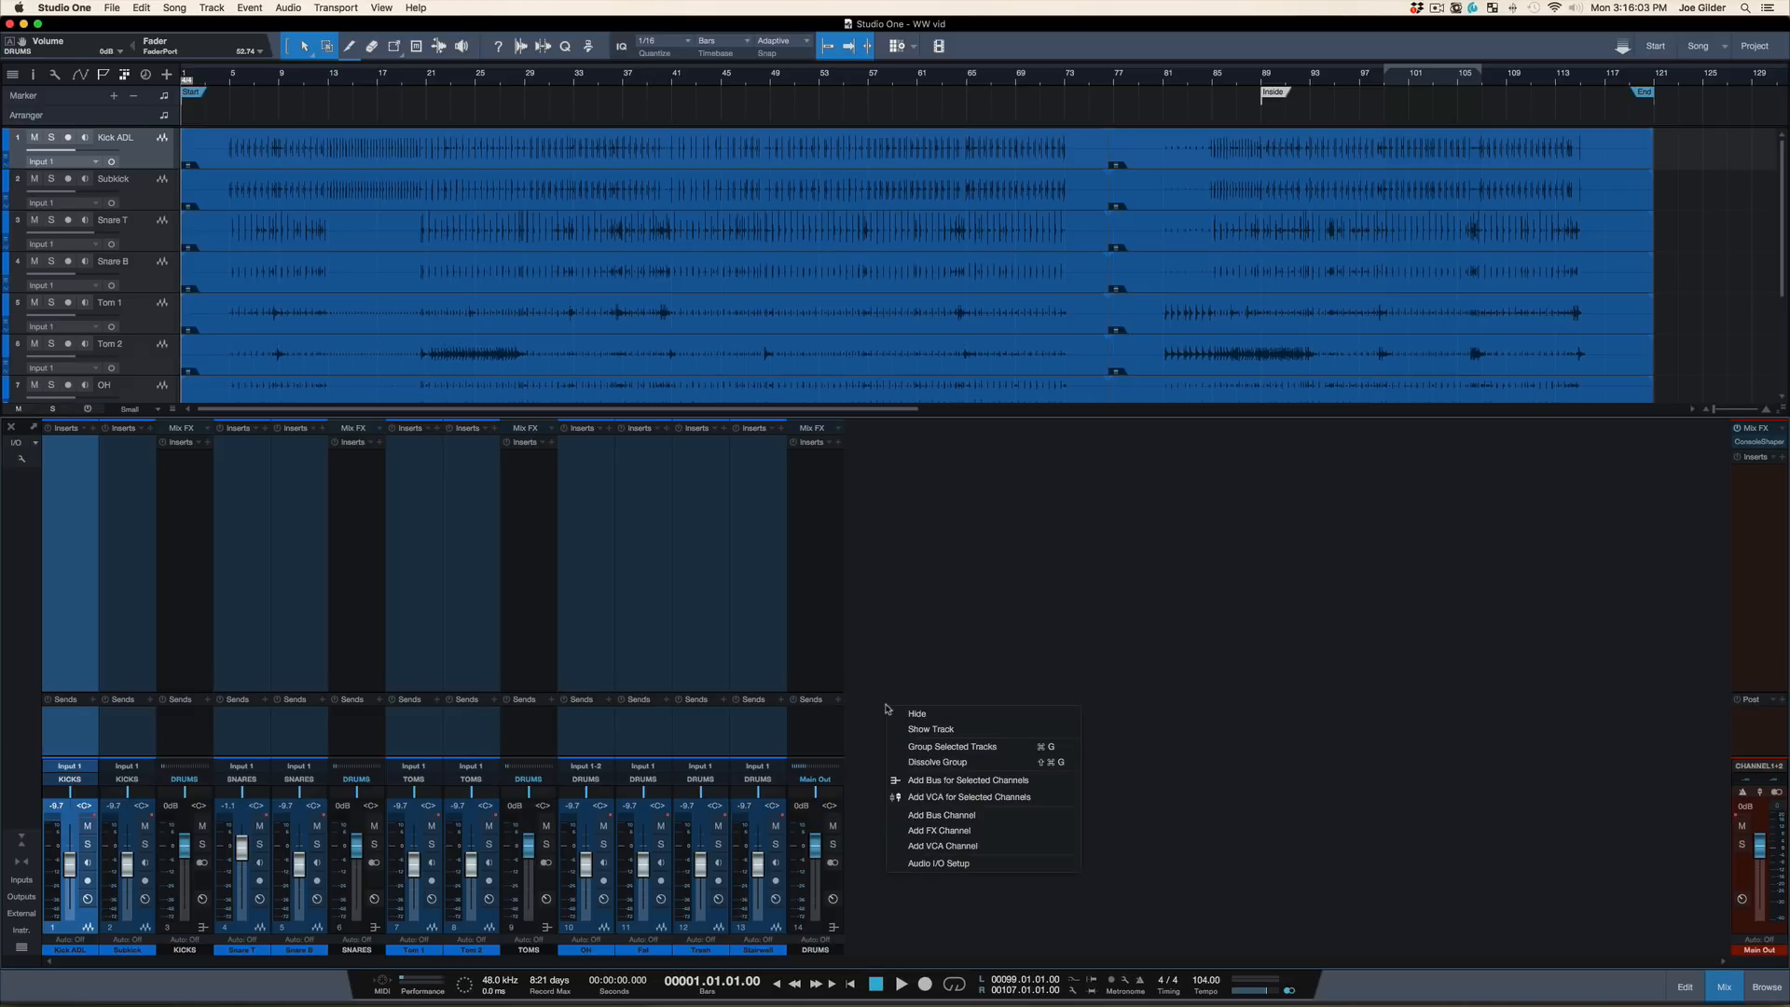
click(925, 829)
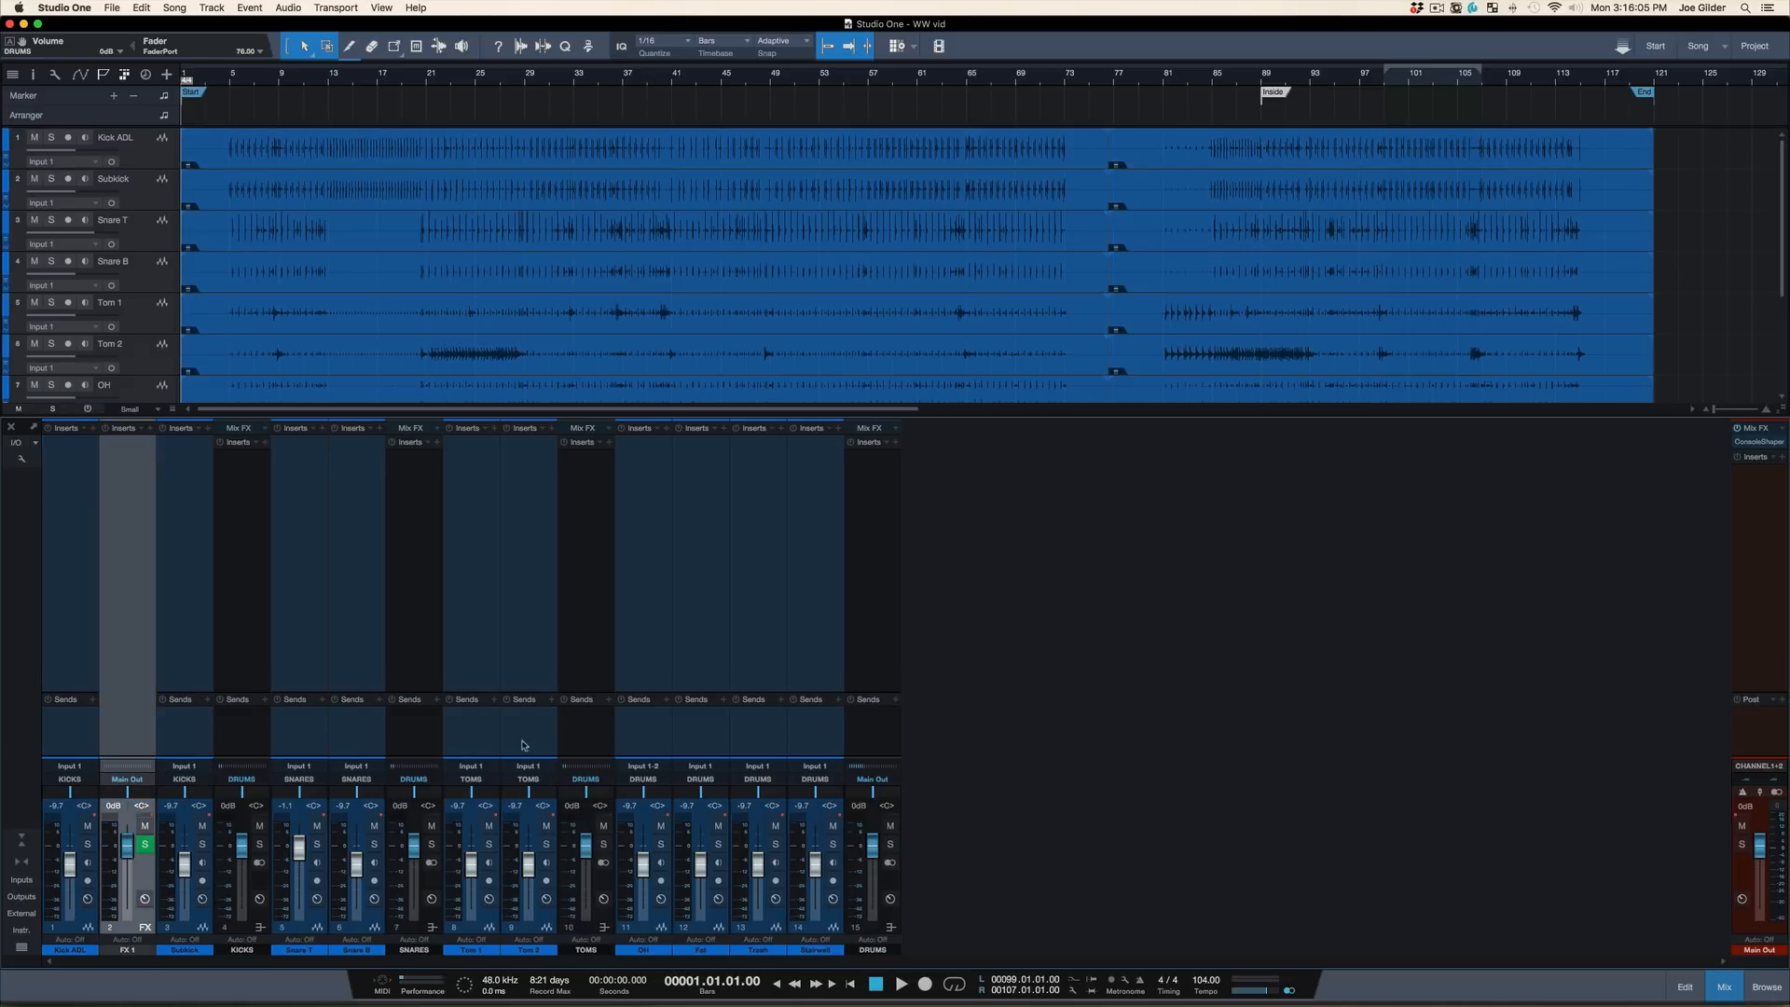
drag(156, 739, 955, 752)
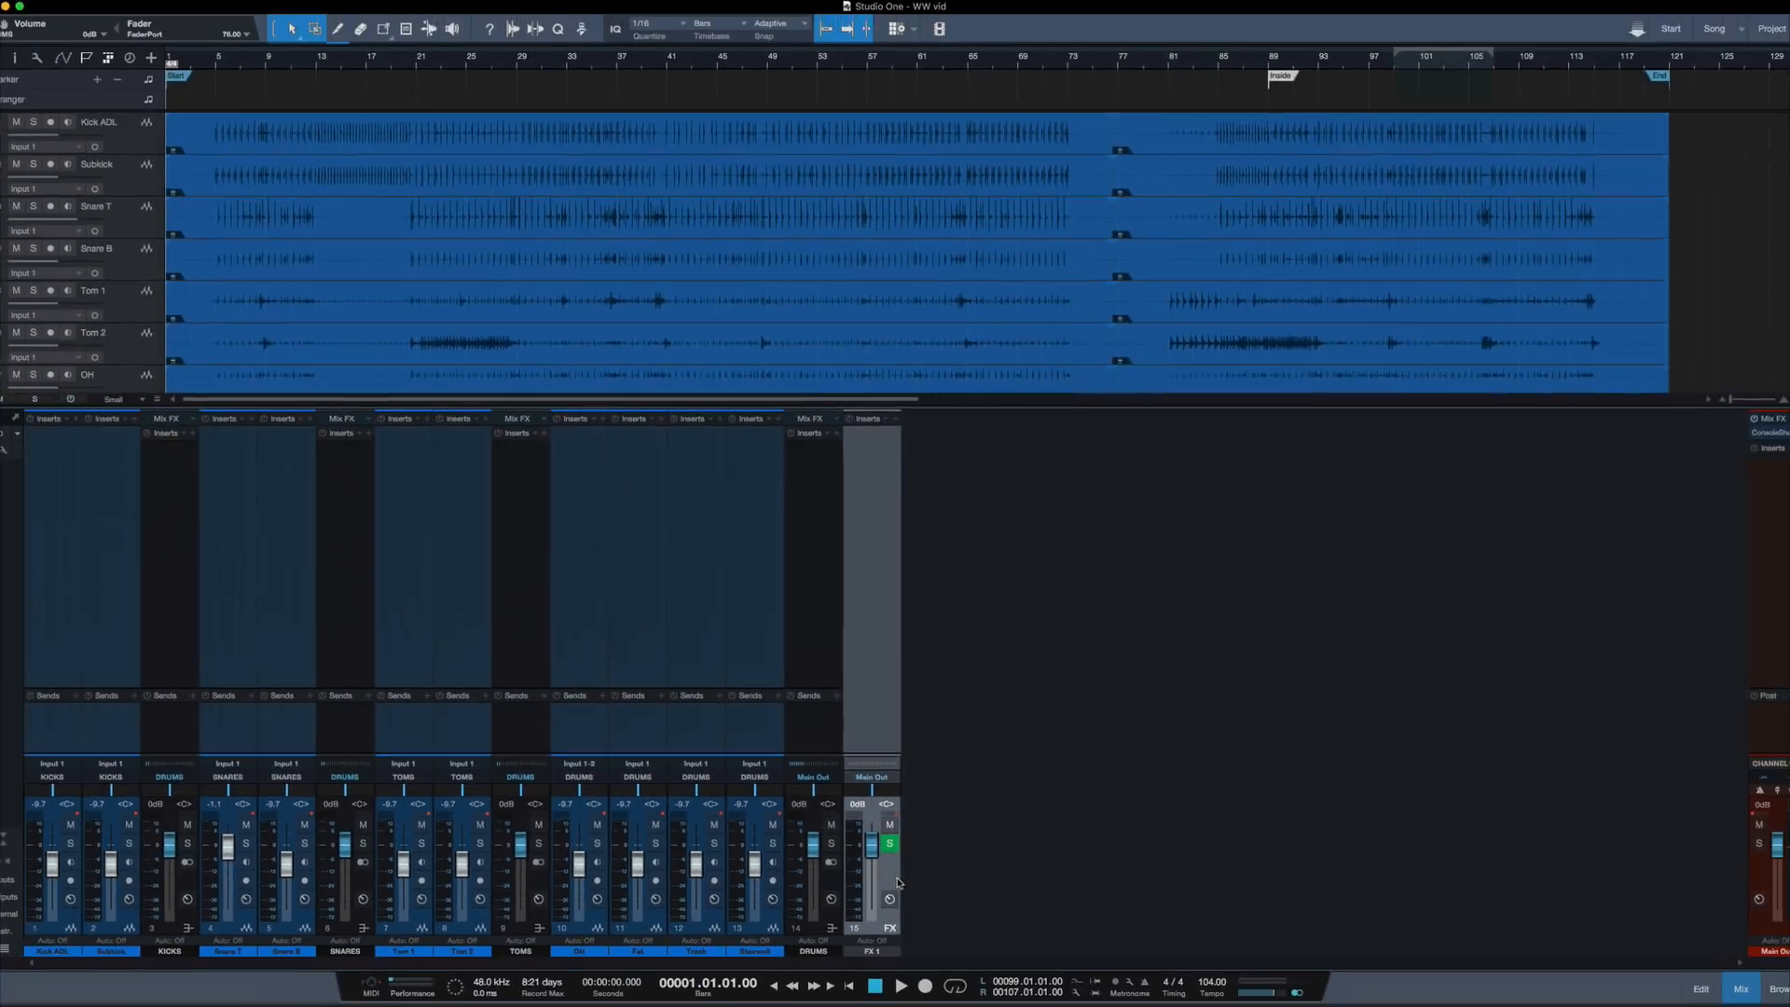
Compare the DRUMS bus with the FX 1 channel and check the send destinations available on DRUMS
click(811, 542)
shift+click(859, 566)
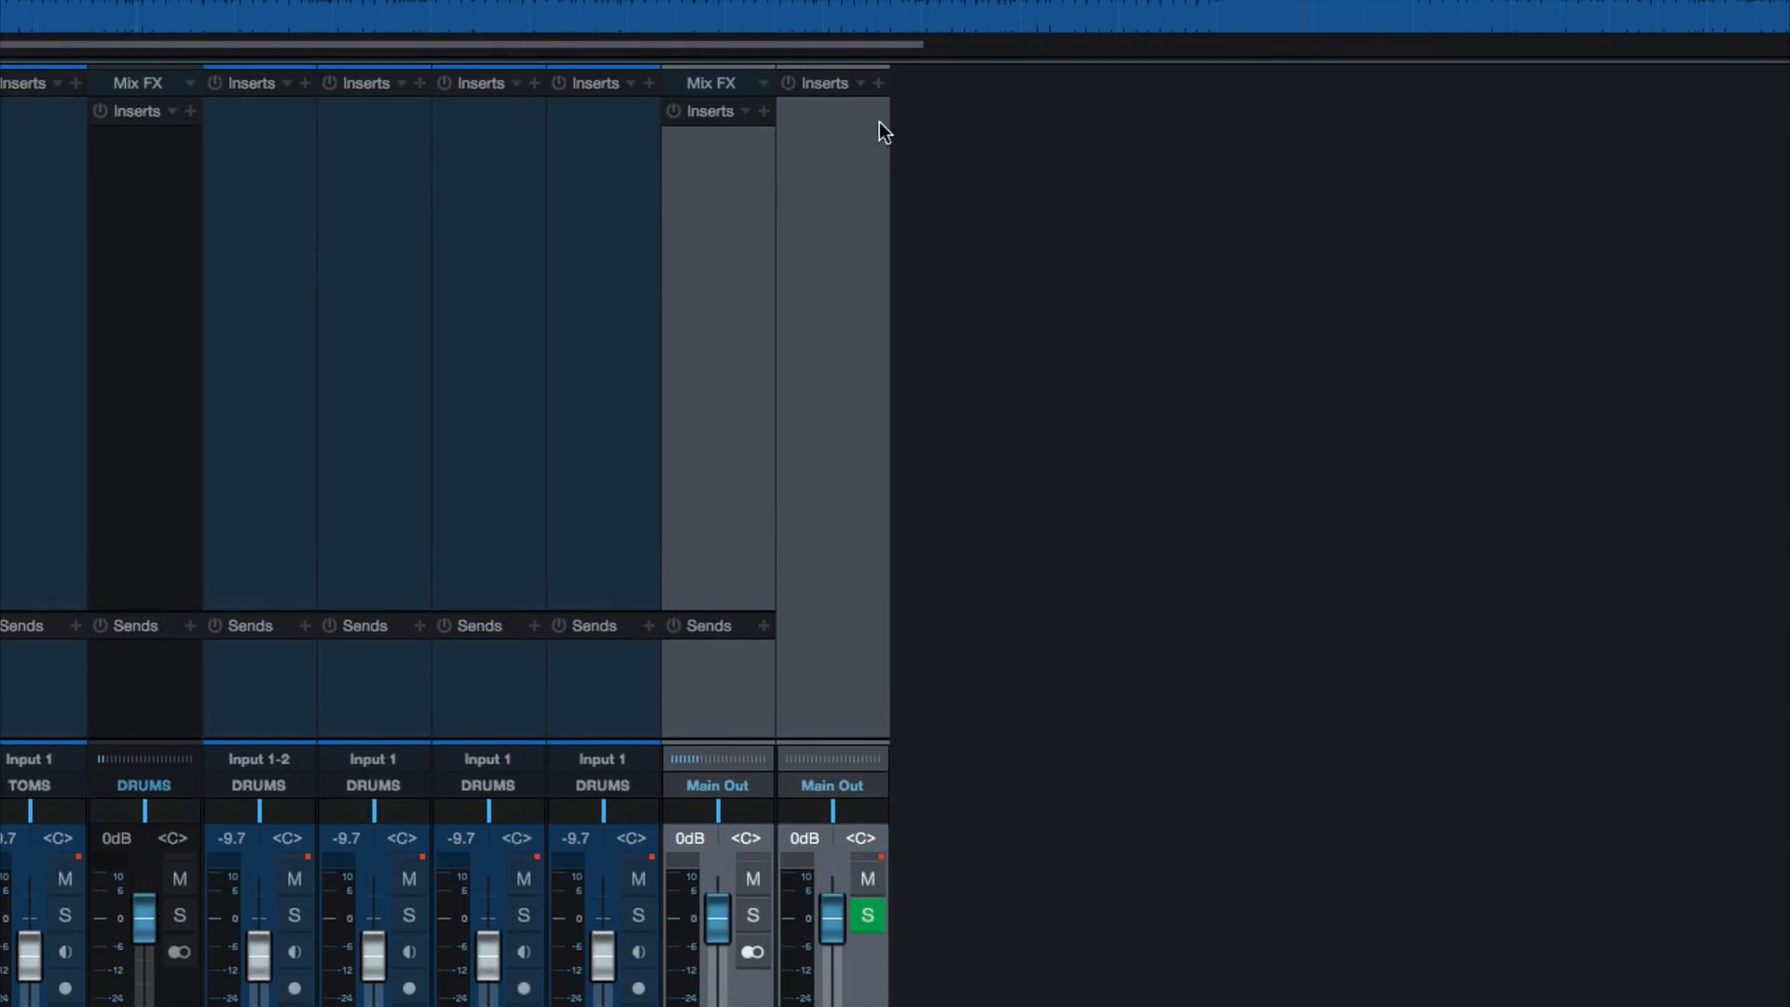
click(742, 305)
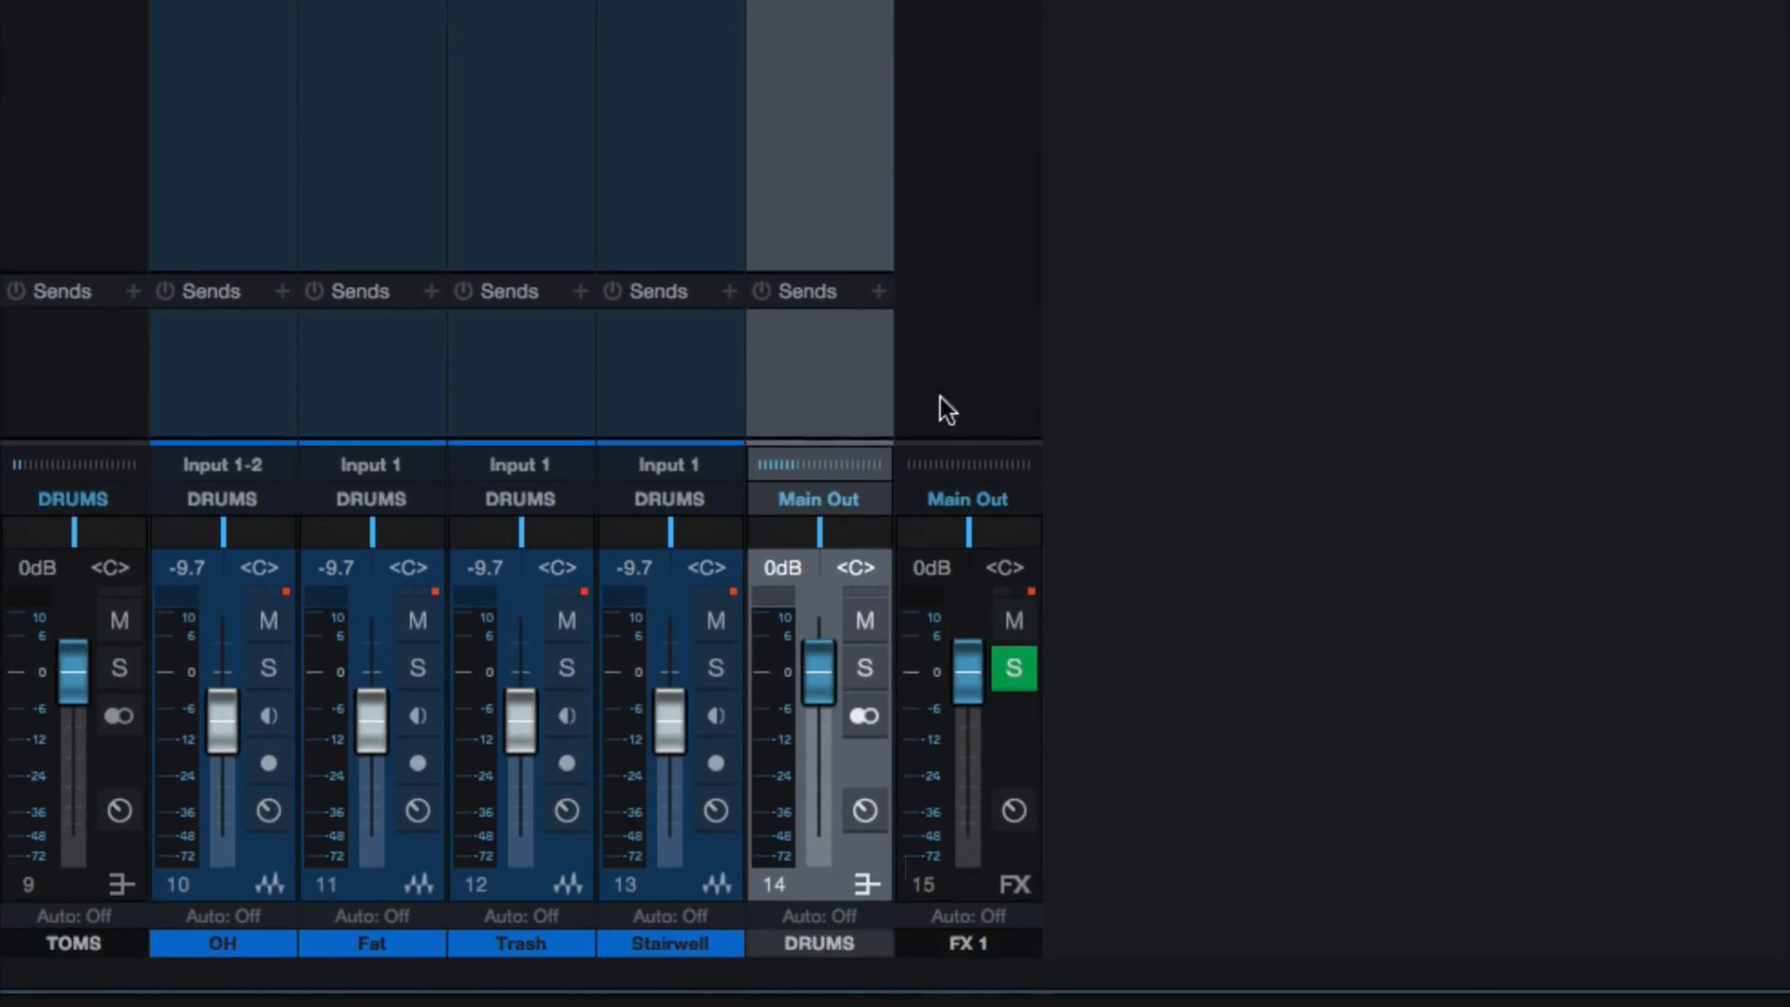
click(876, 292)
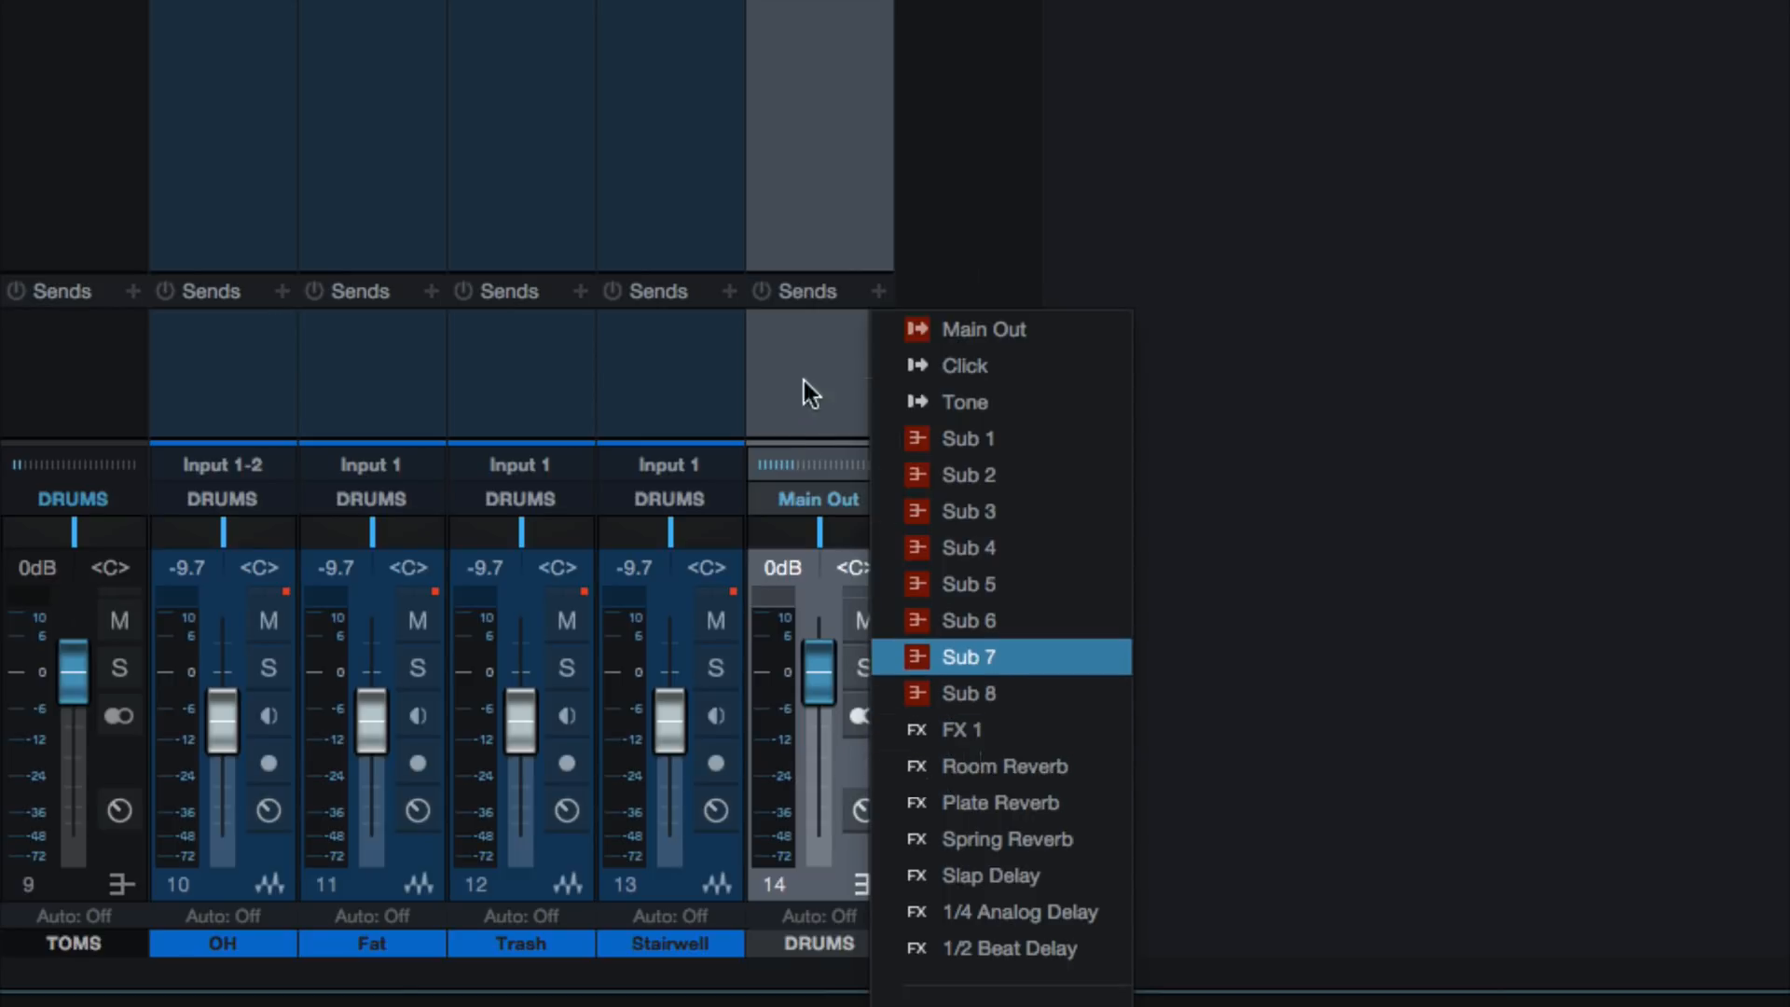
click(818, 311)
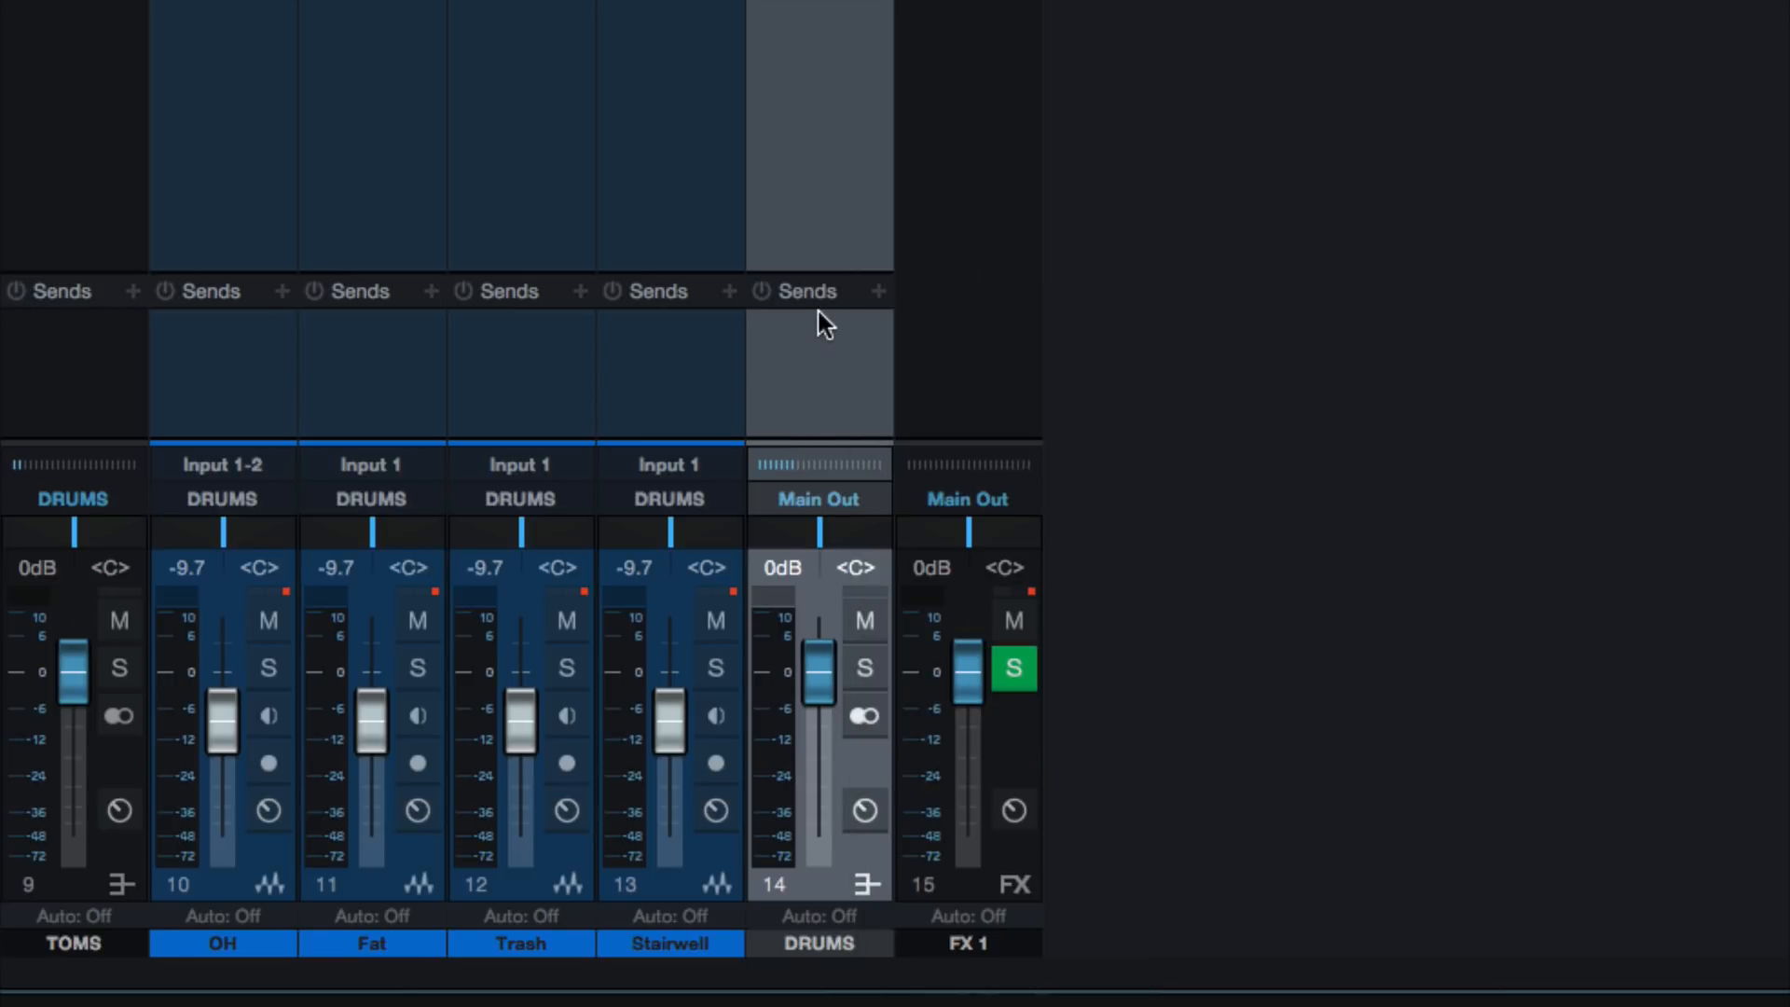
click(981, 326)
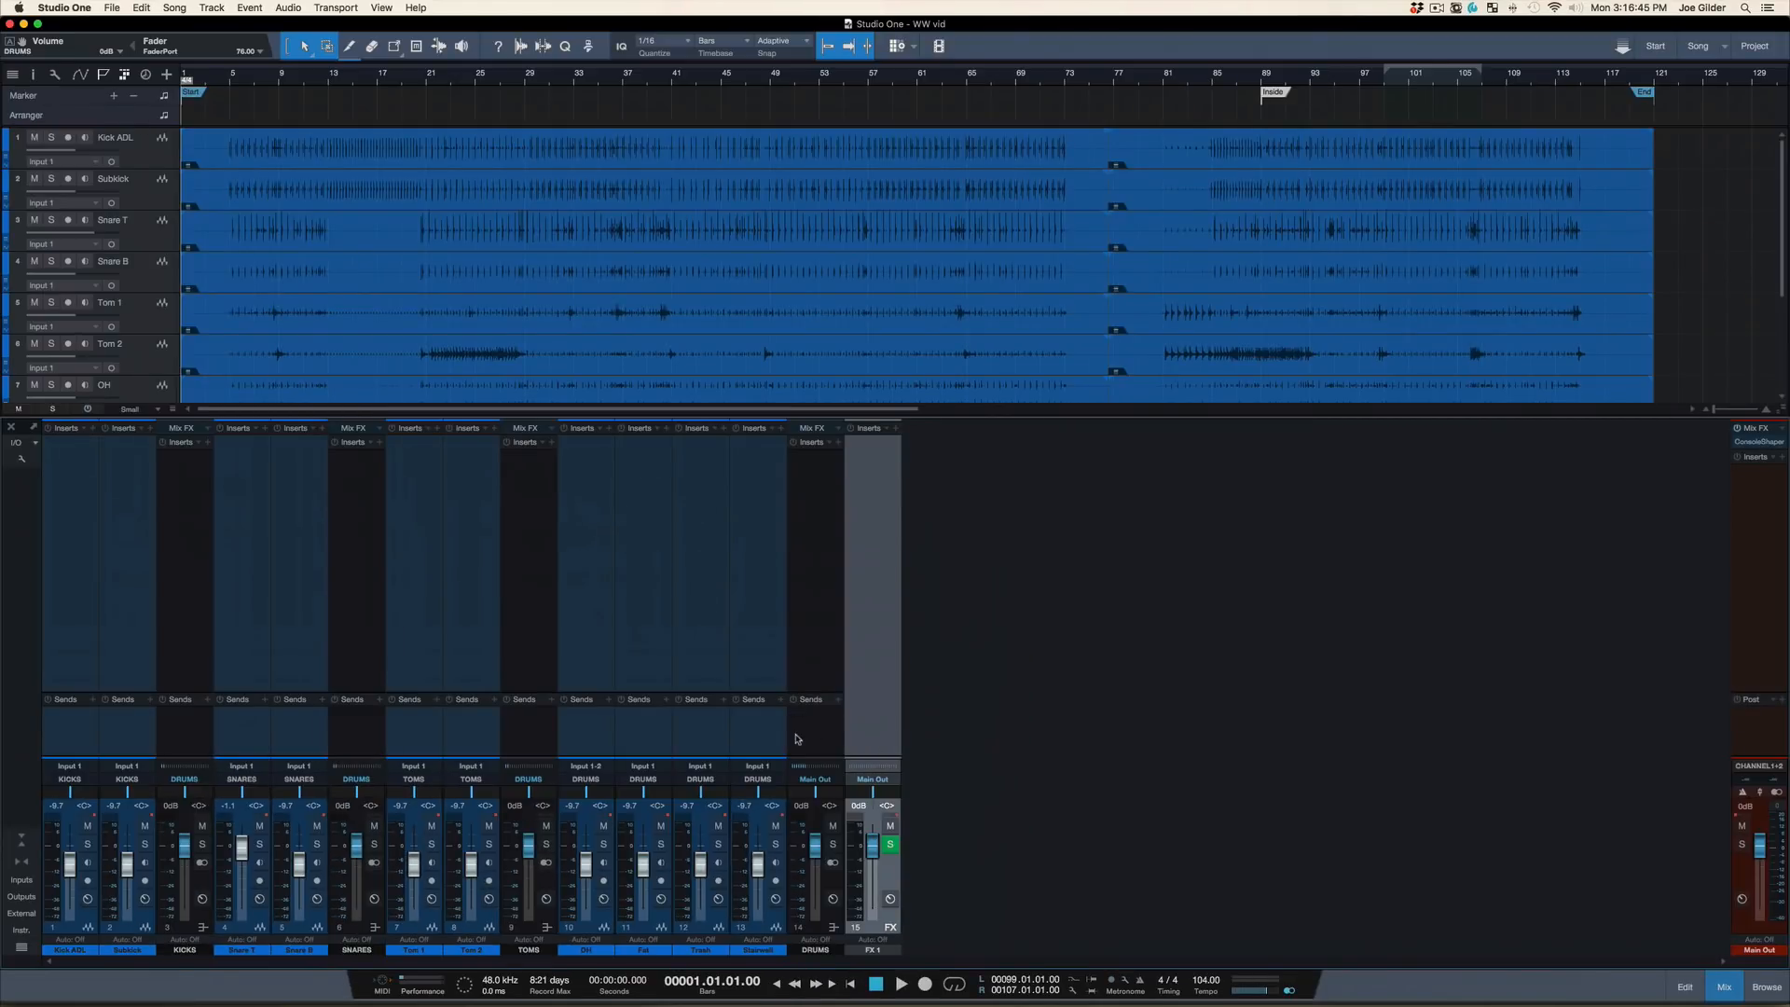
Examine the output choices and the send destinations available for the Subkick channel without changing its routing
click(798, 740)
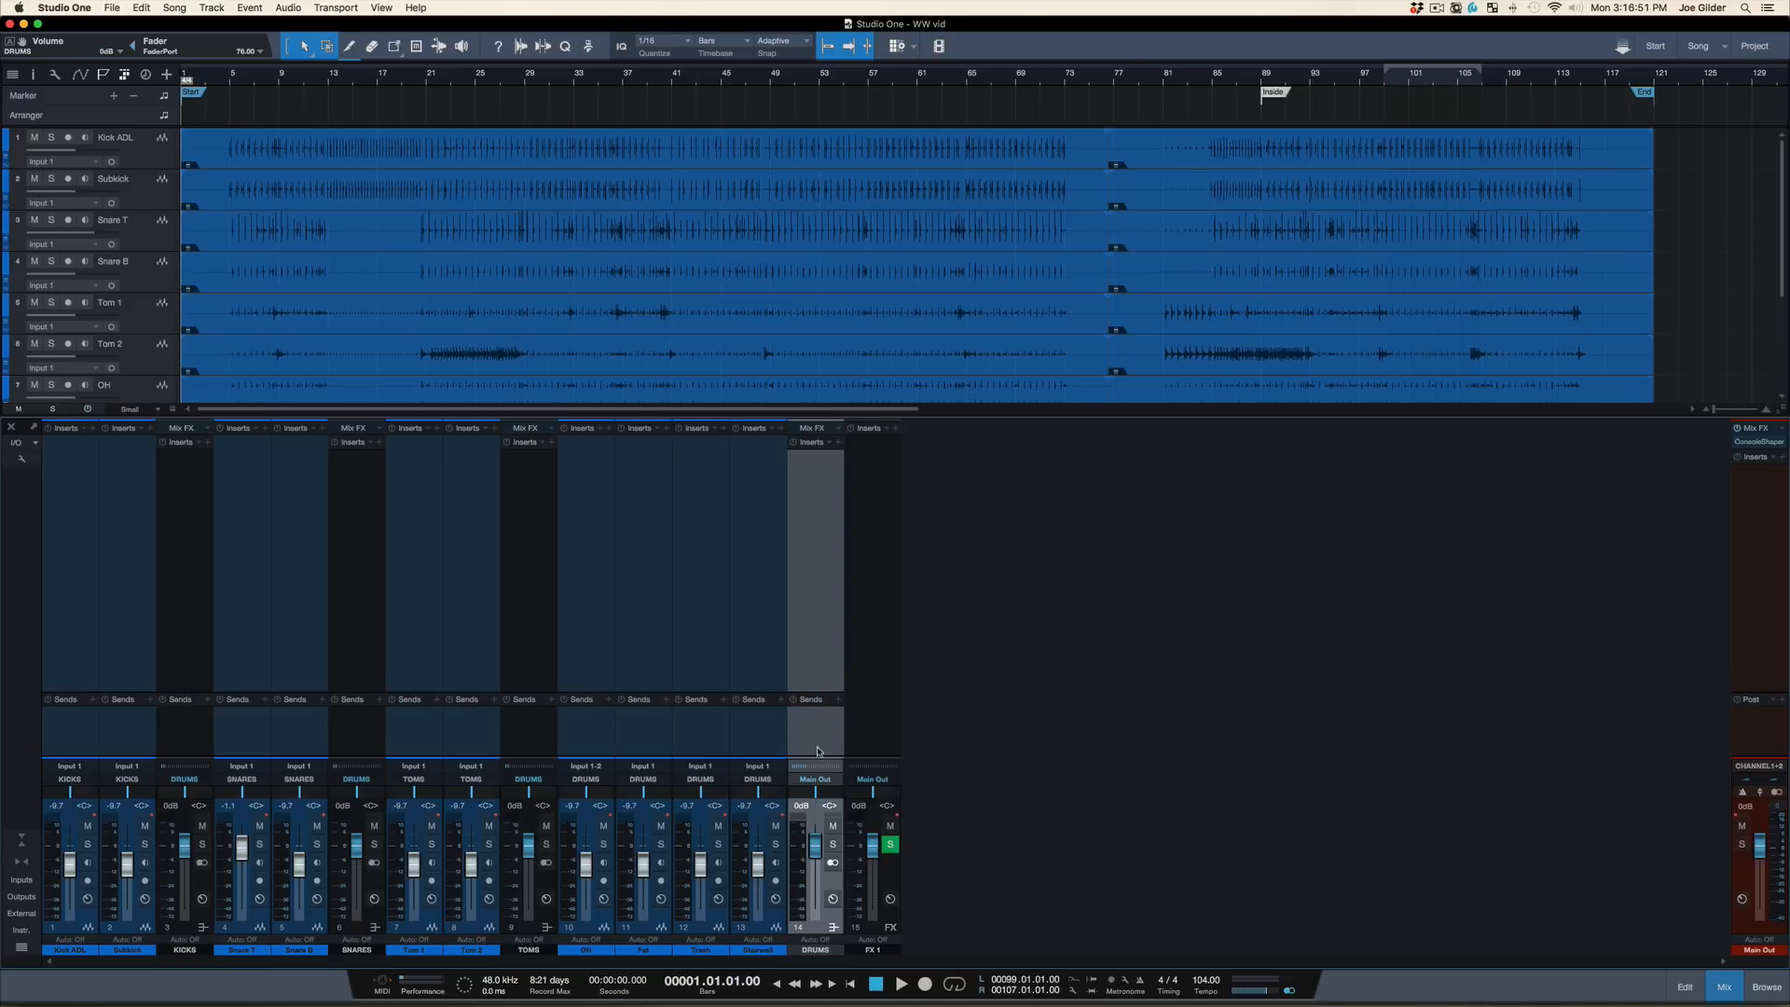
click(750, 744)
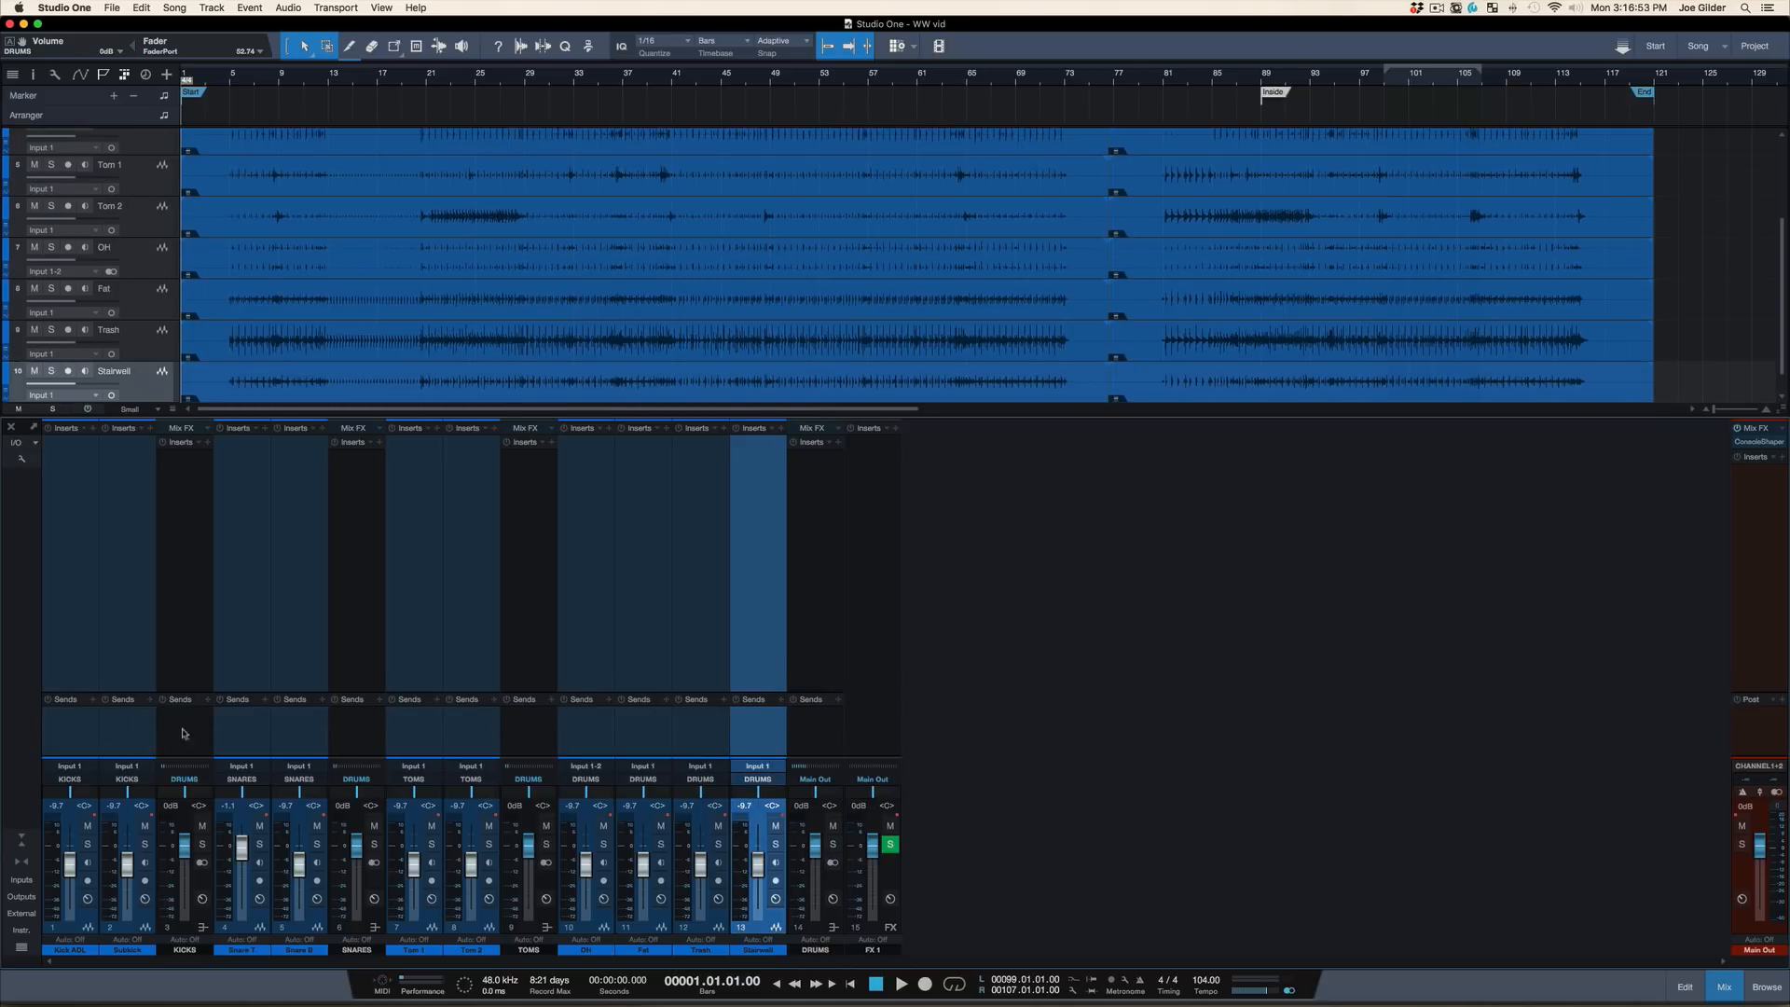
click(131, 719)
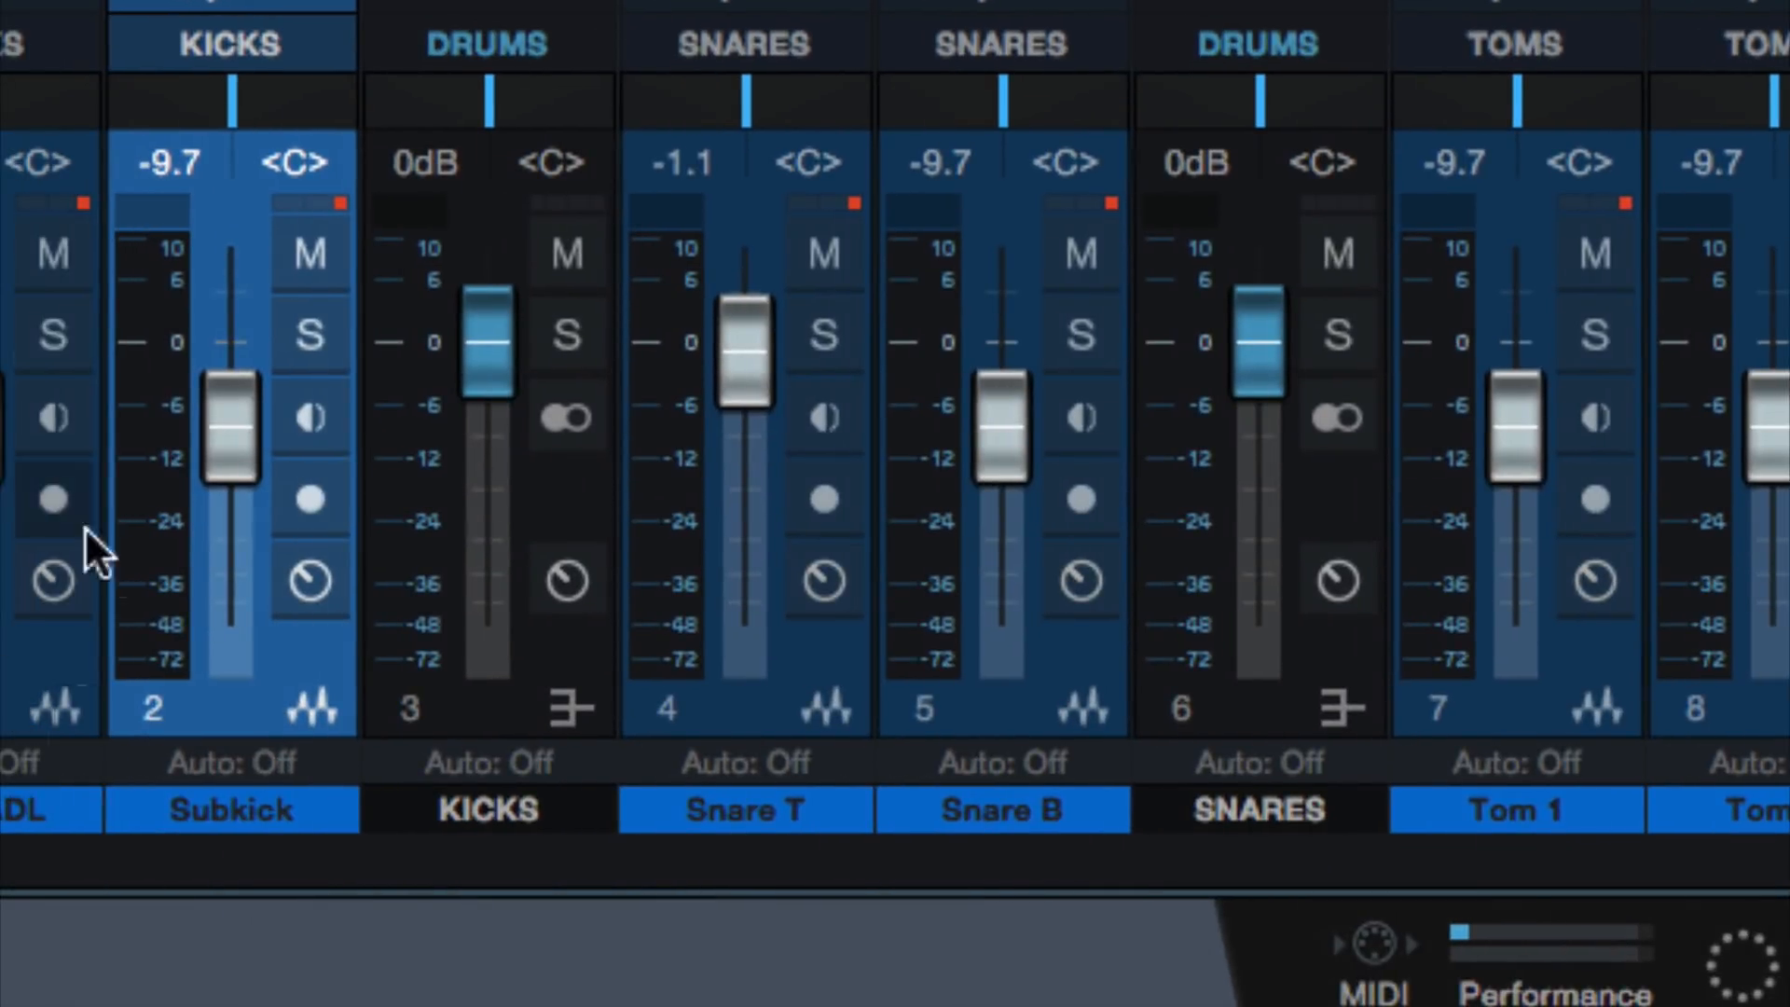
click(213, 43)
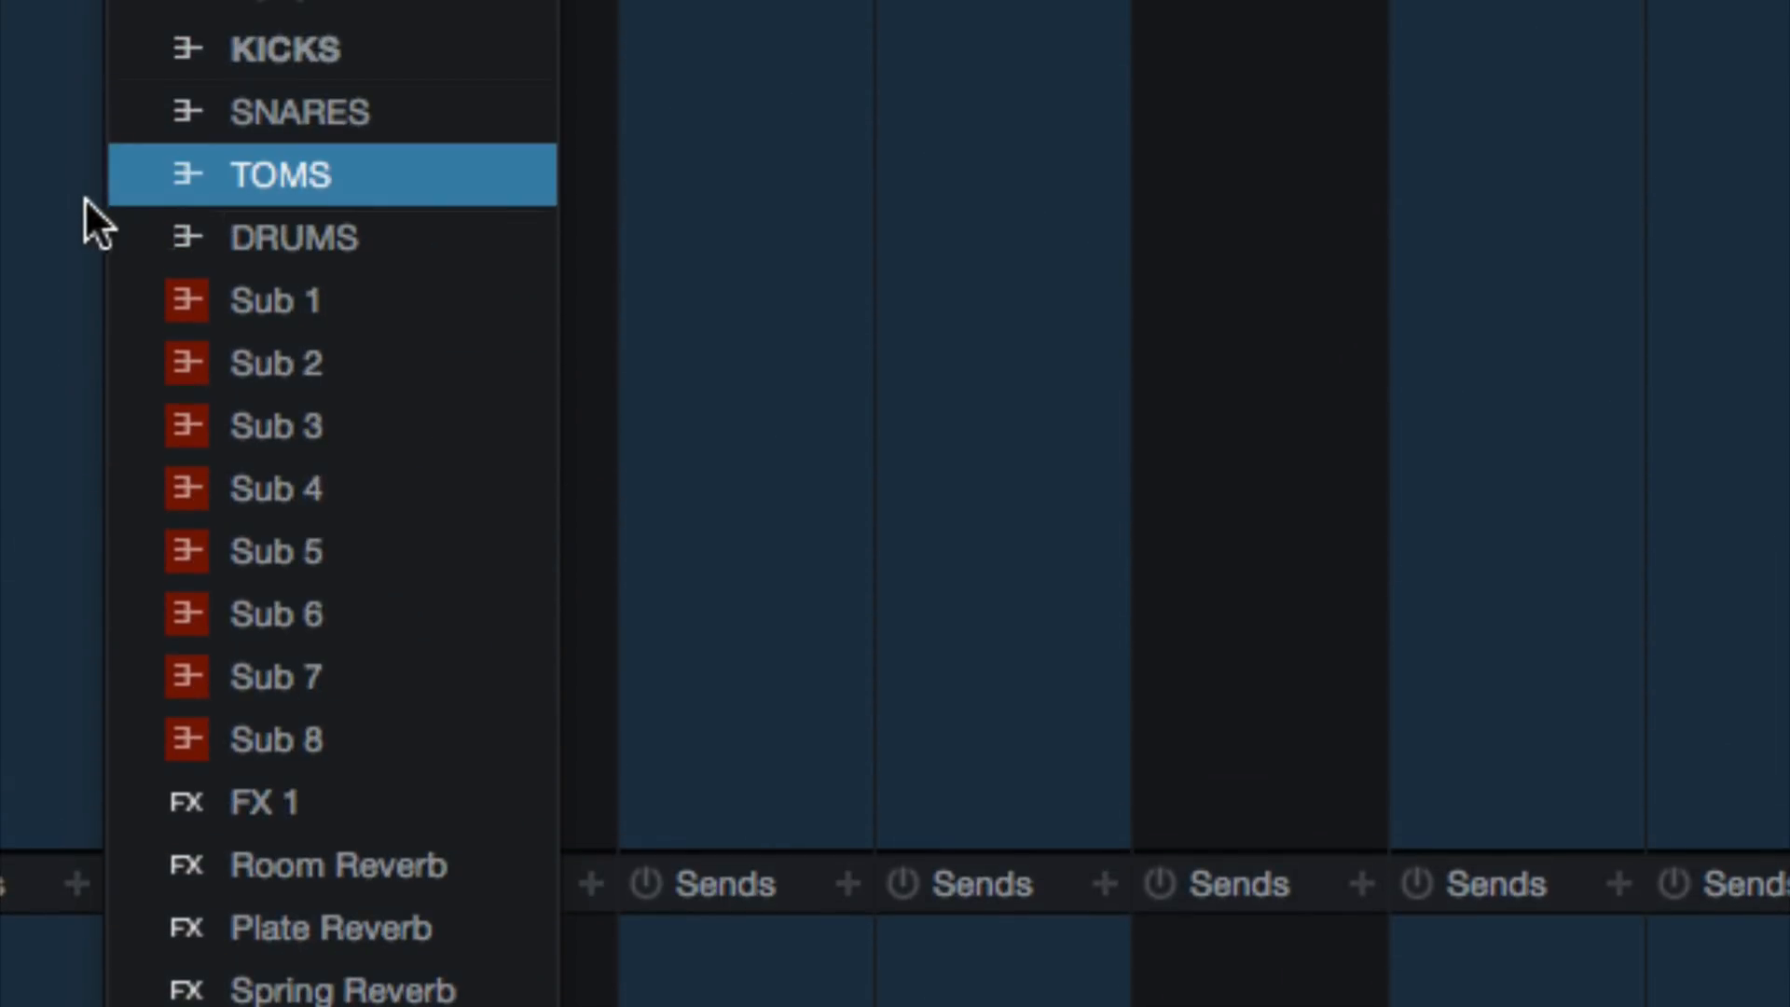
click(53, 220)
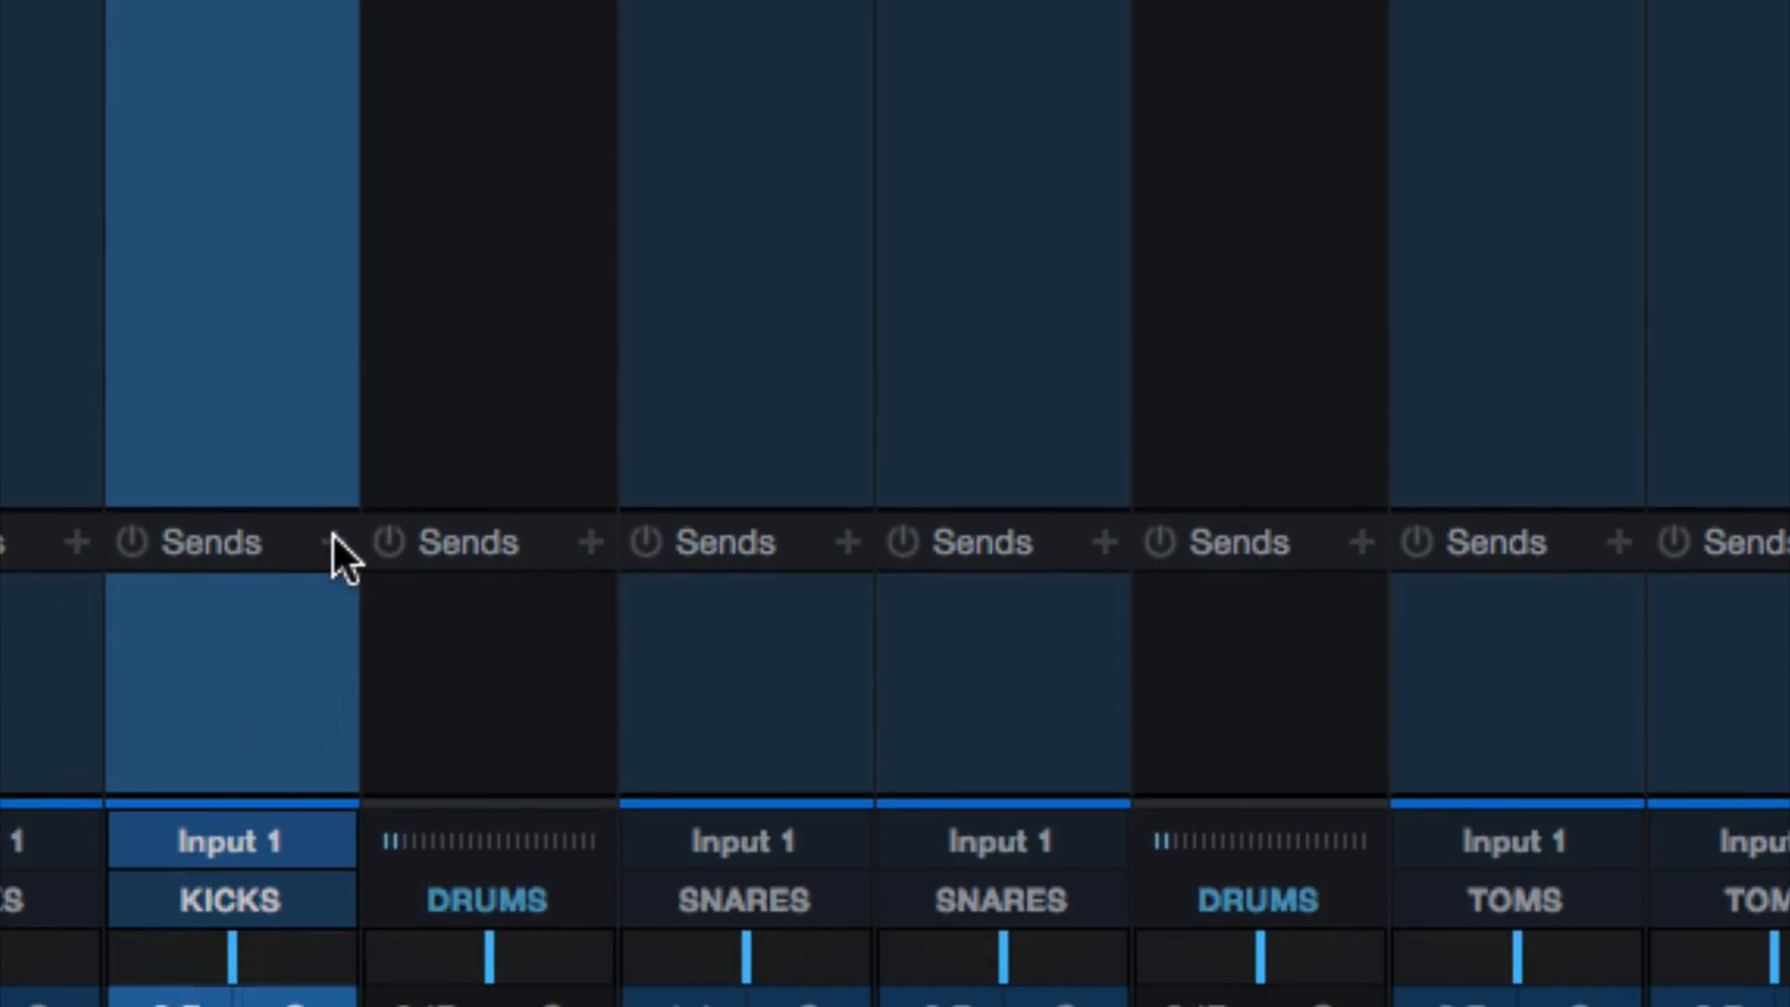
click(331, 538)
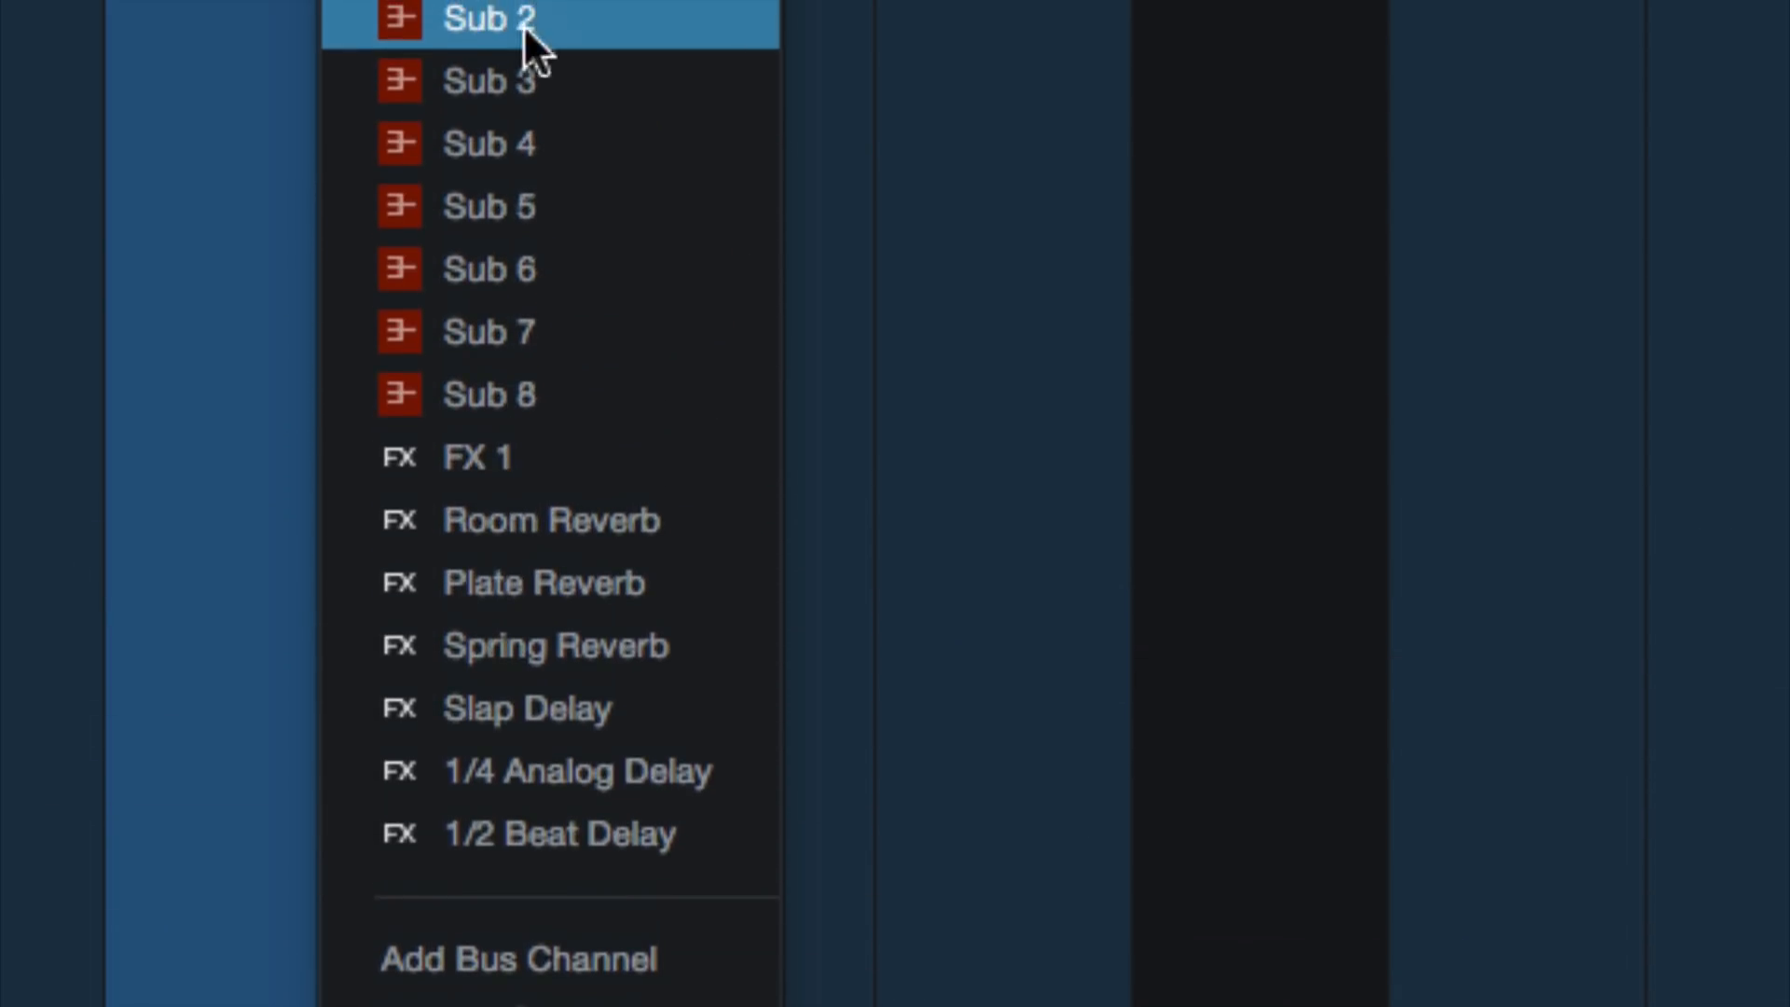
click(216, 36)
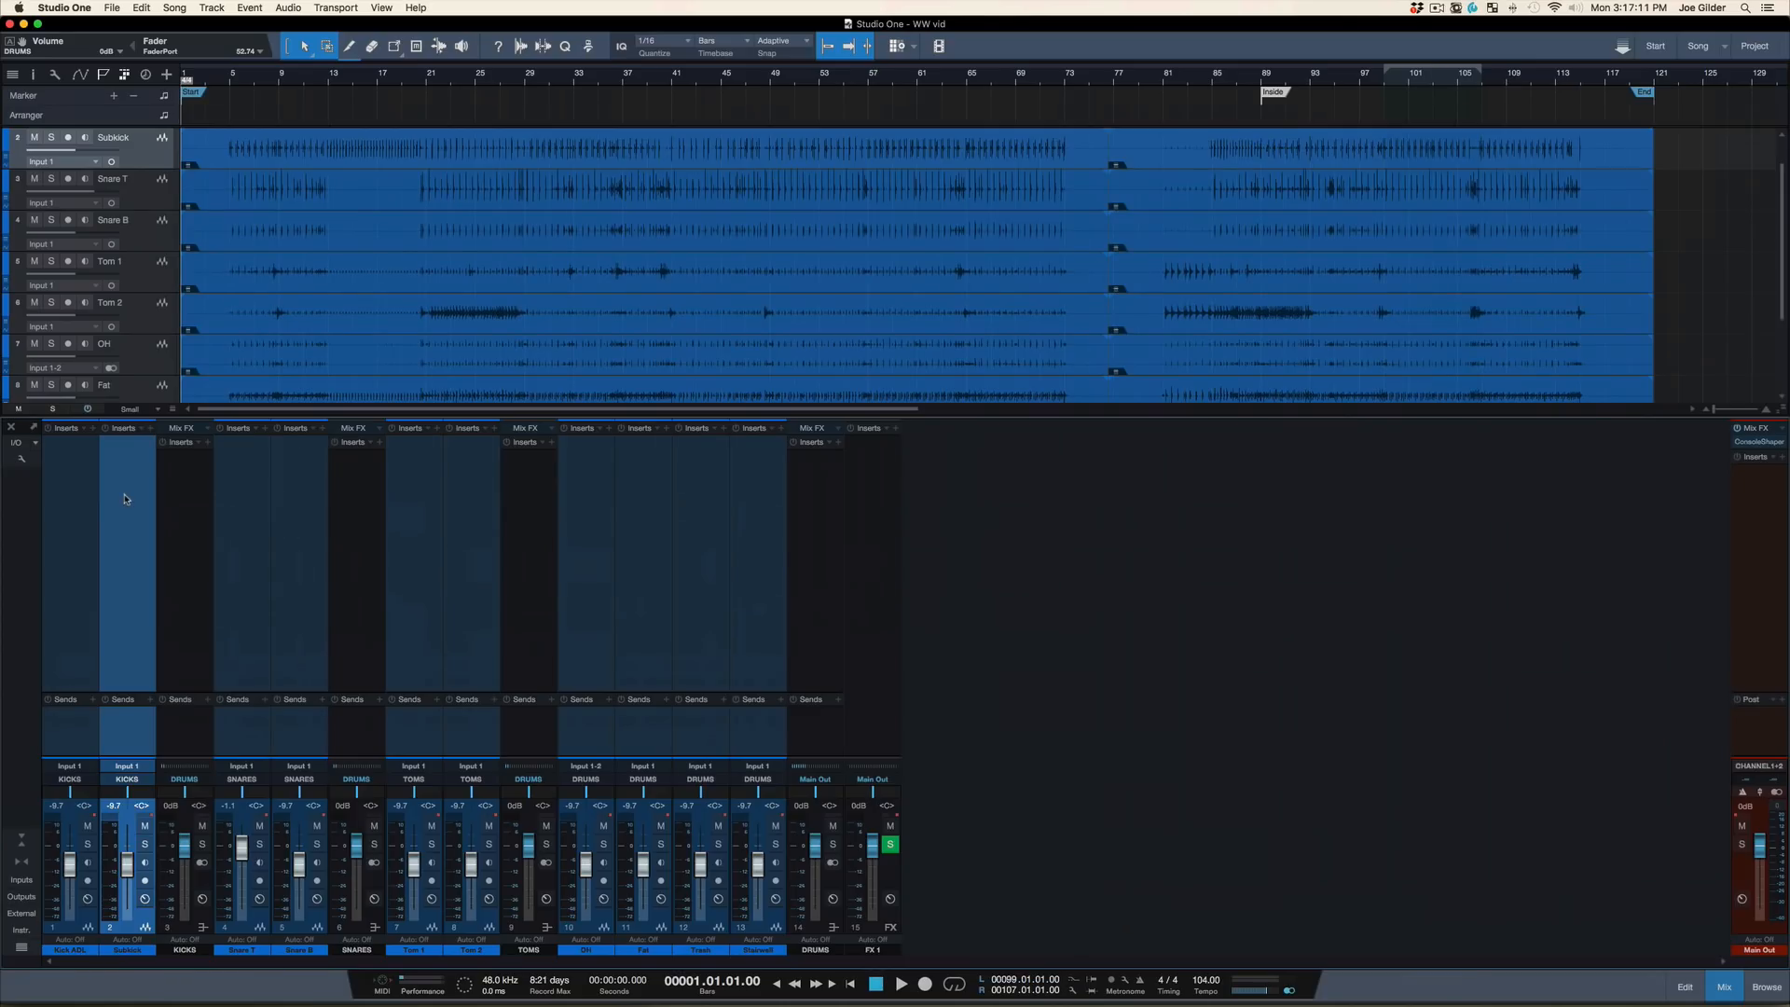